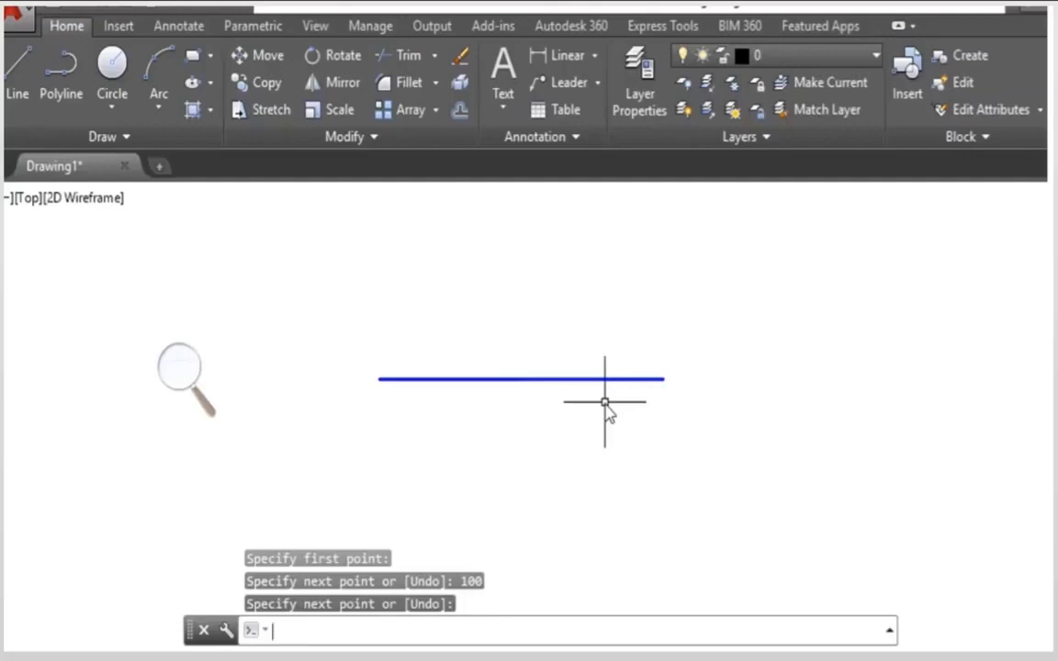
Step: Lengthen the horizontal line twice at its right end with the Lengthen command, using a delta of 10 each time
click(383, 143)
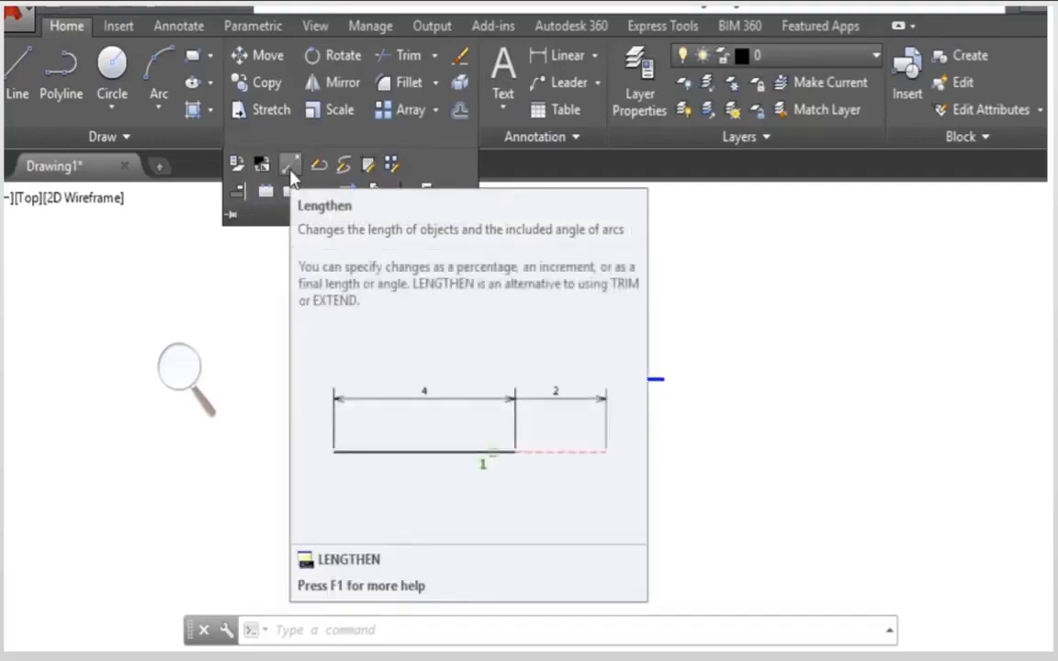
click(290, 176)
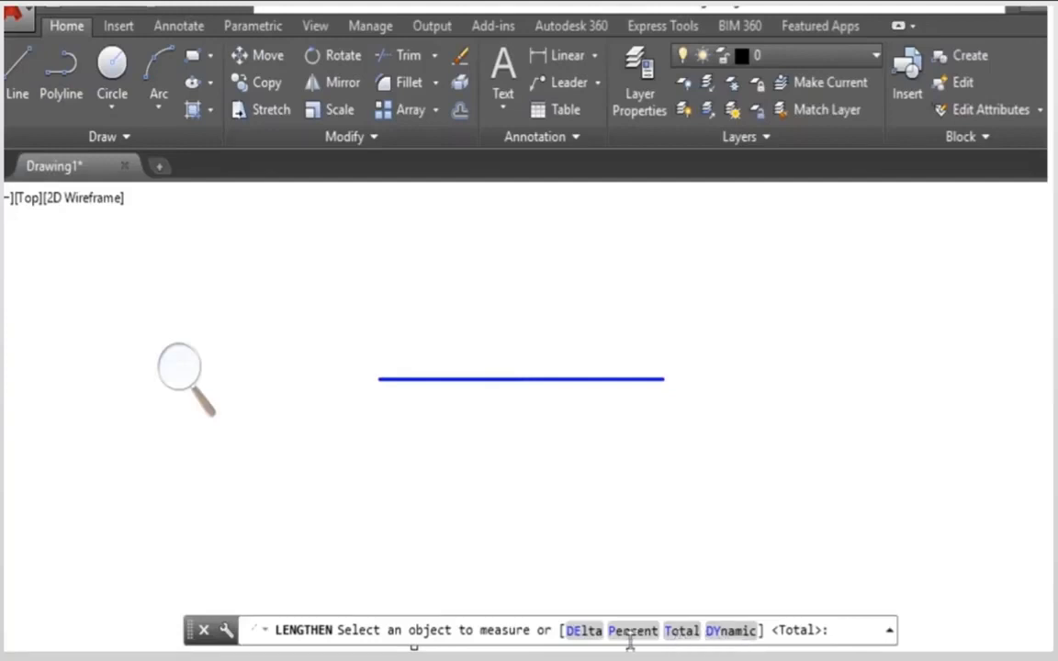
click(583, 632)
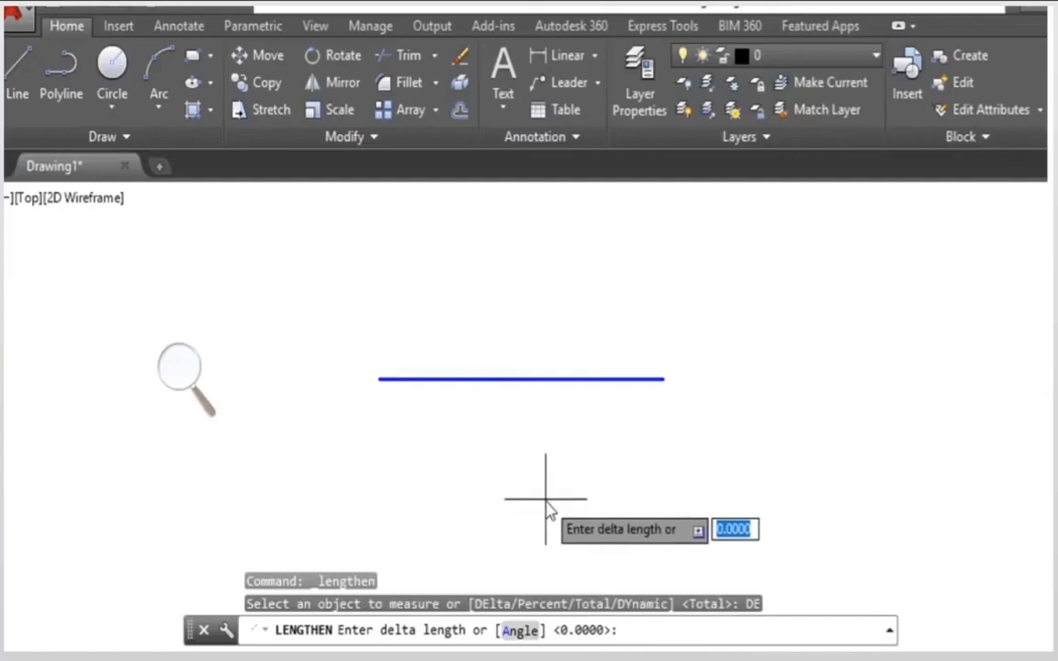
text(10)
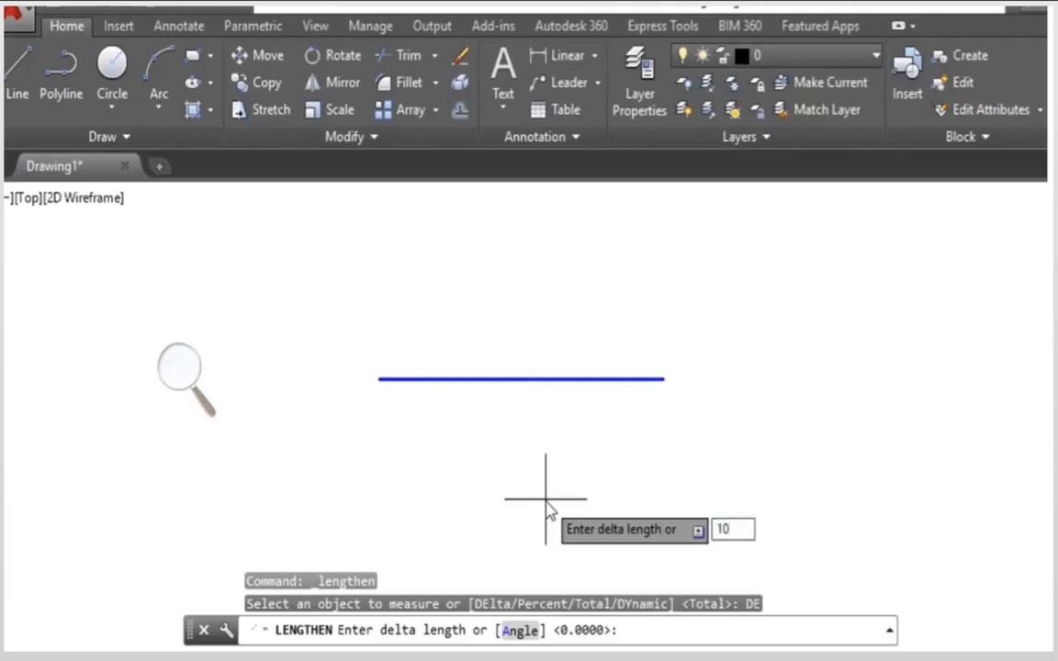
key(Return)
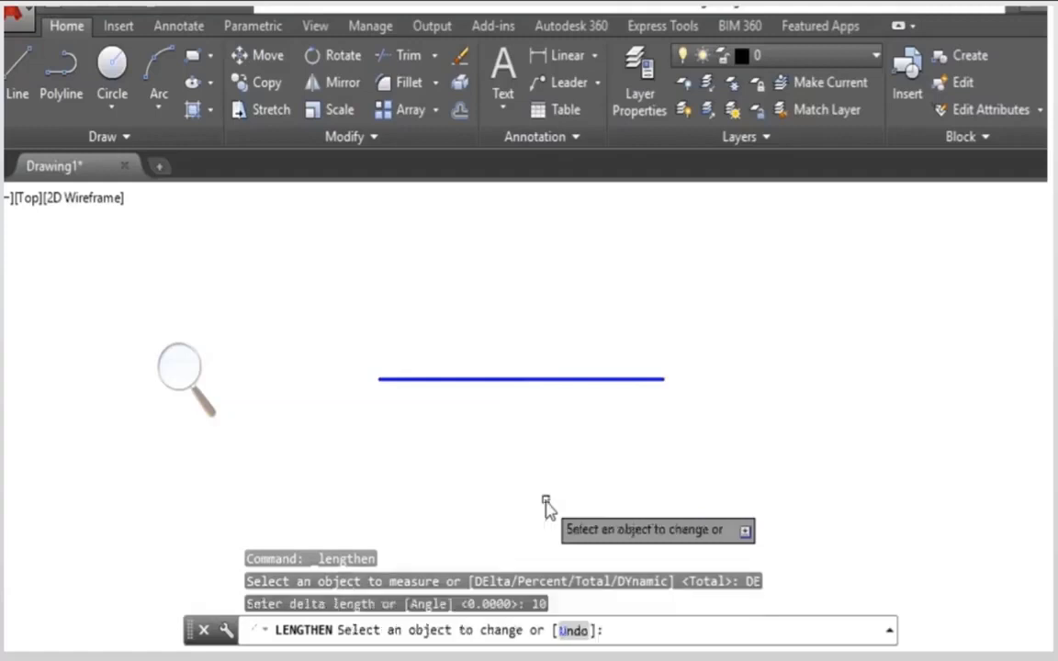
click(642, 382)
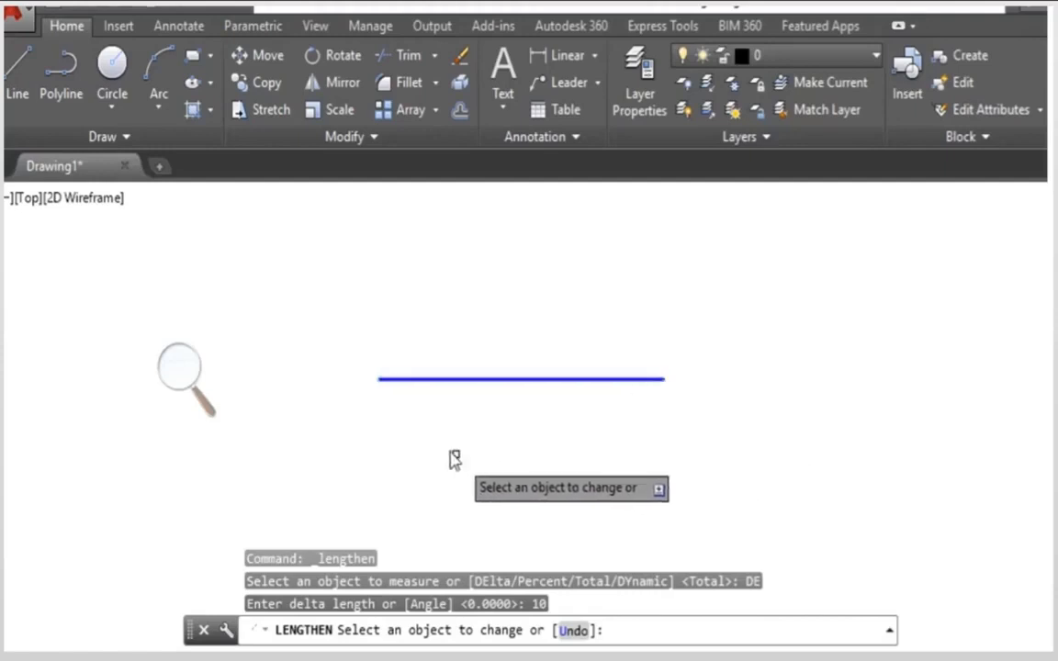
click(382, 379)
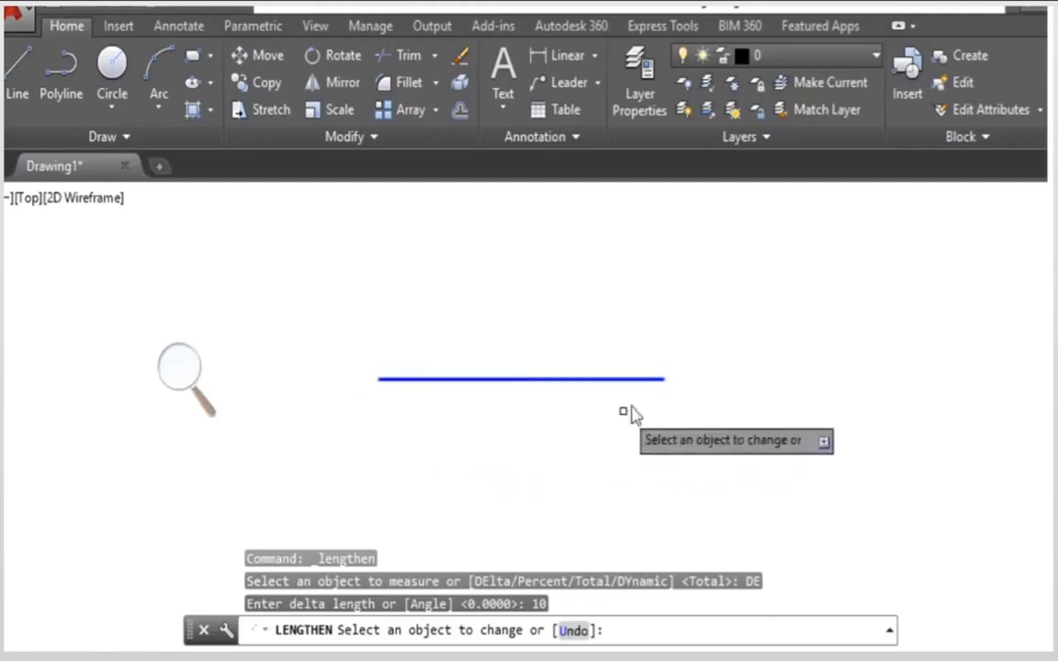
click(651, 382)
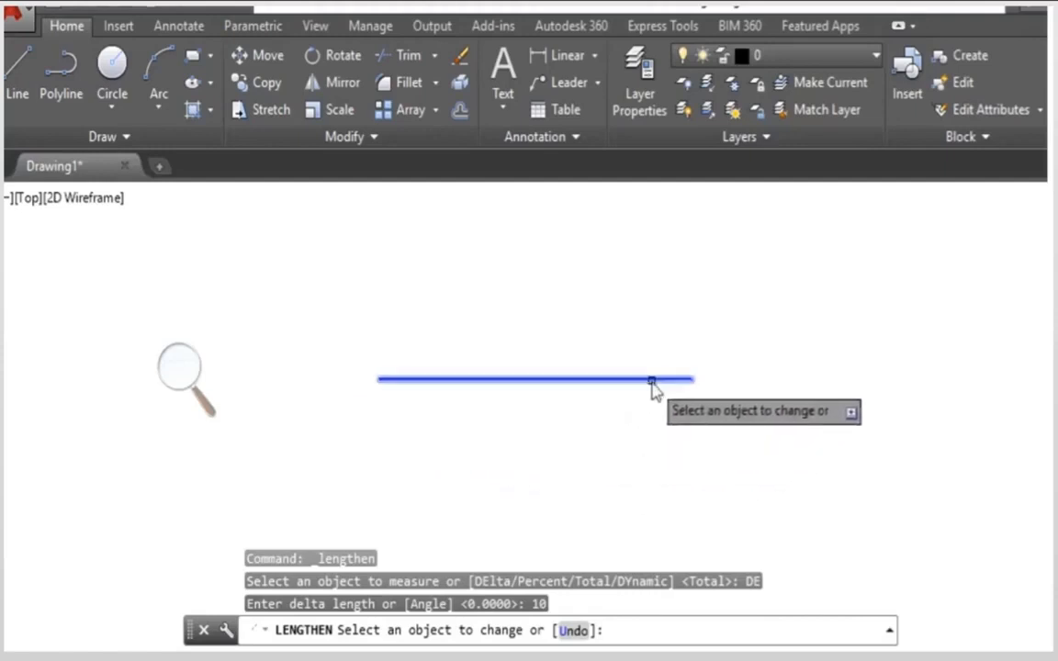
click(651, 382)
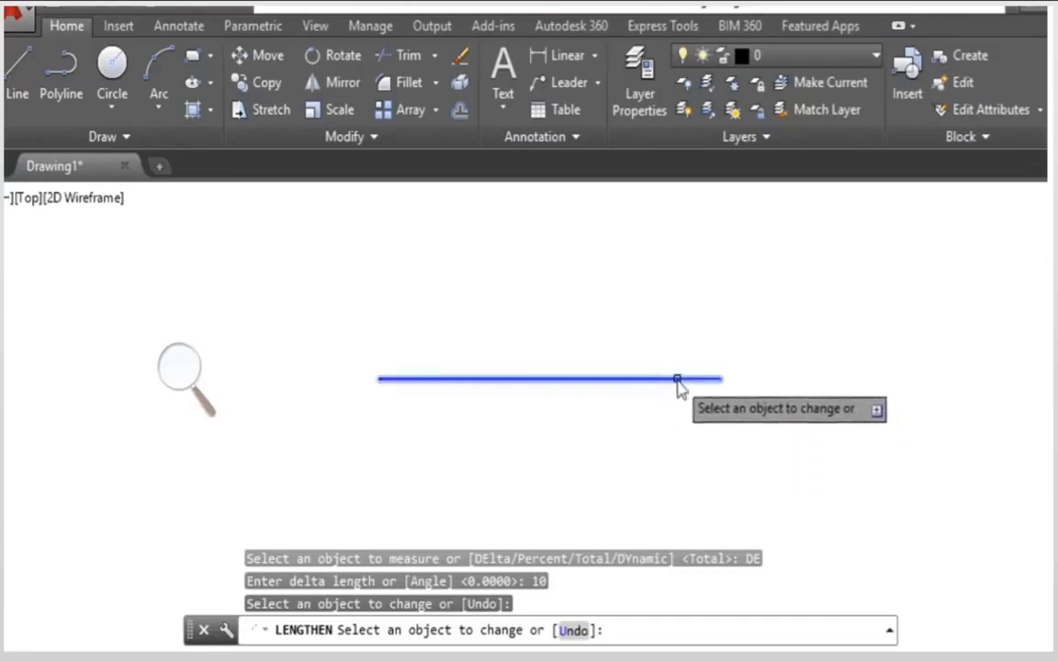
click(676, 380)
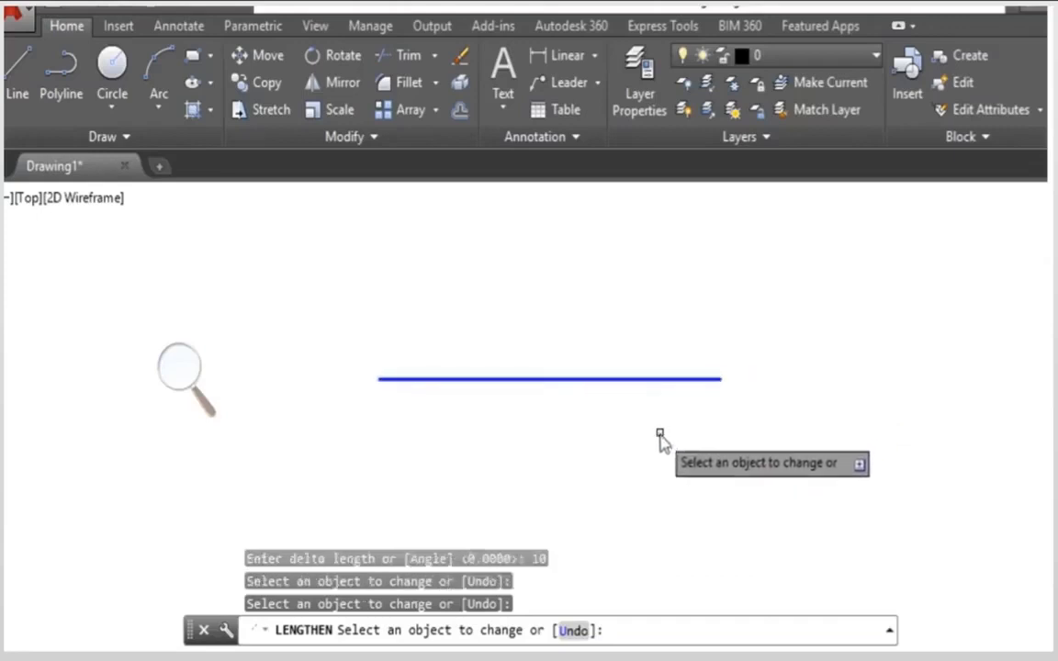
key(Return)
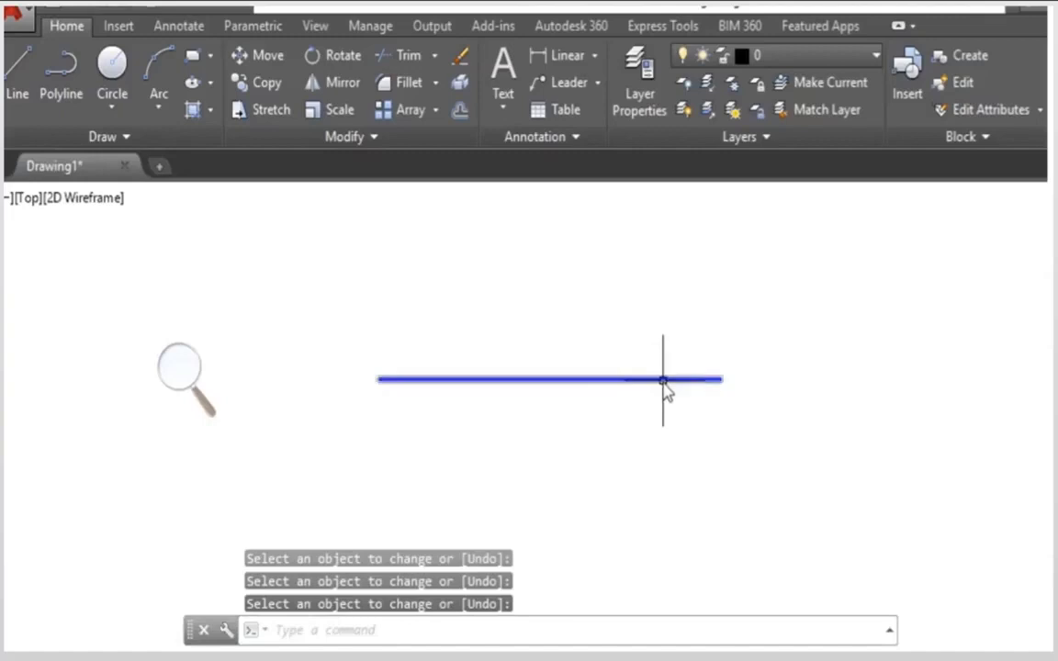
Step: Lengthen the line from its left end to 150 percent of its length using the Percent option
click(661, 386)
mouse_move(721, 381)
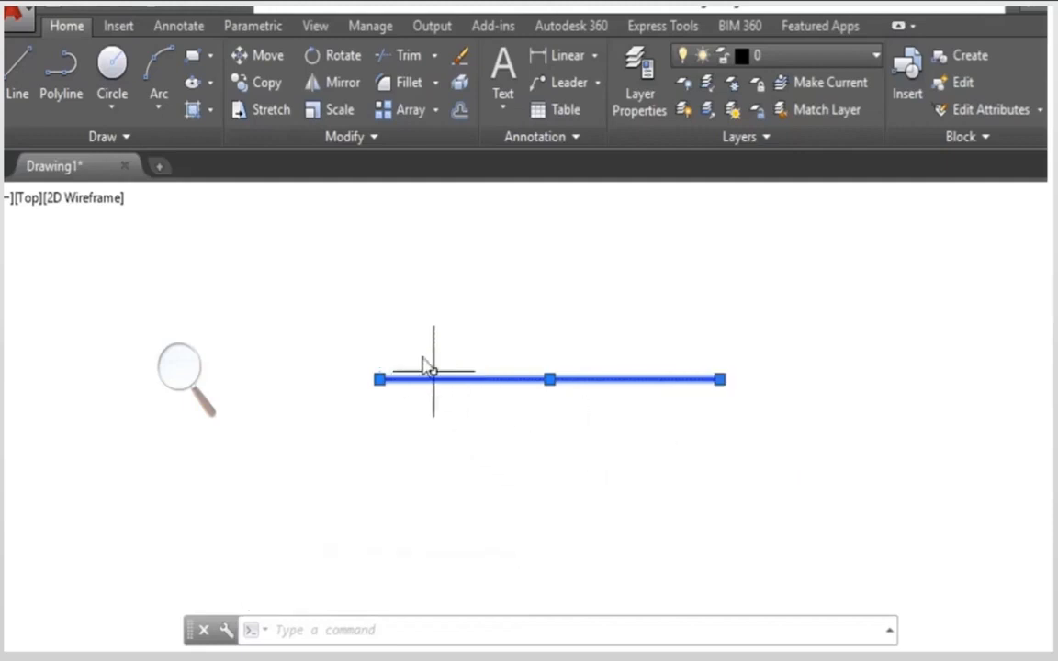
click(346, 140)
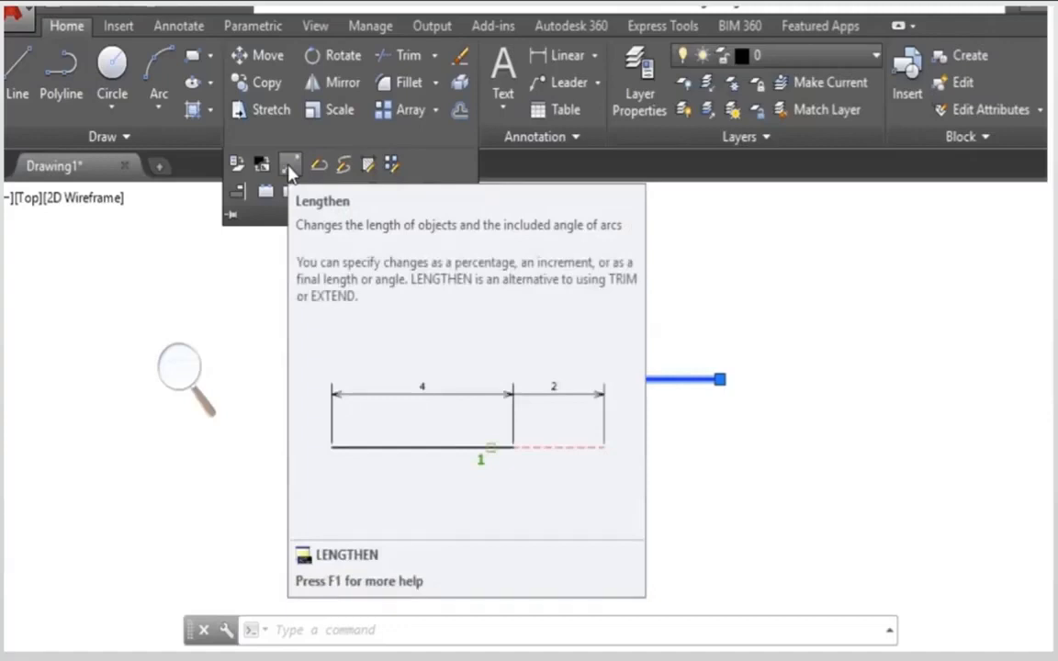
click(290, 170)
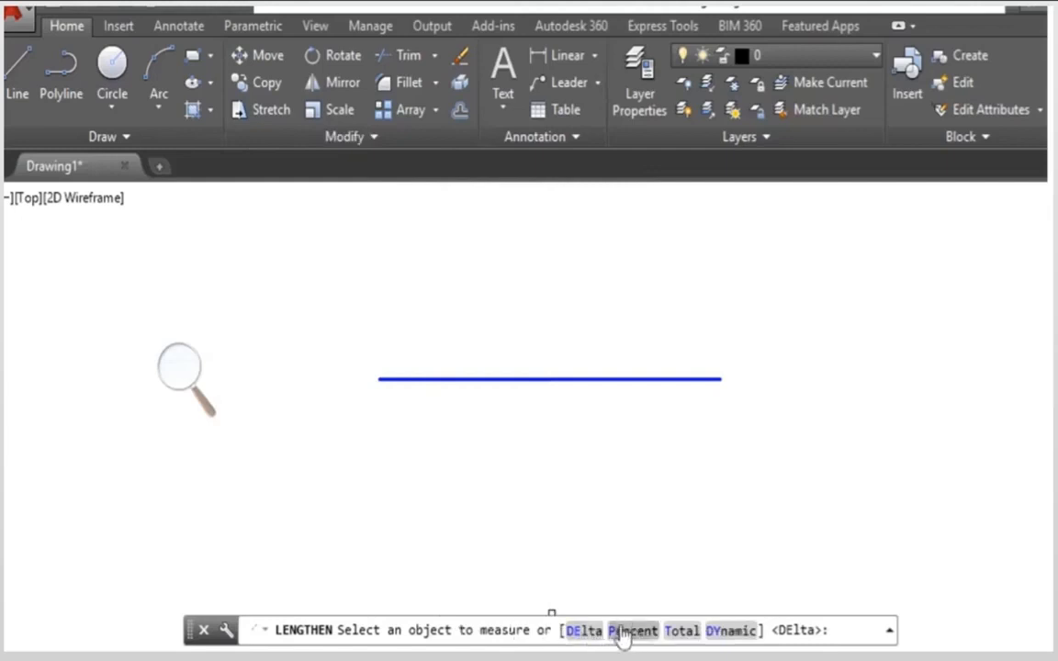
click(621, 632)
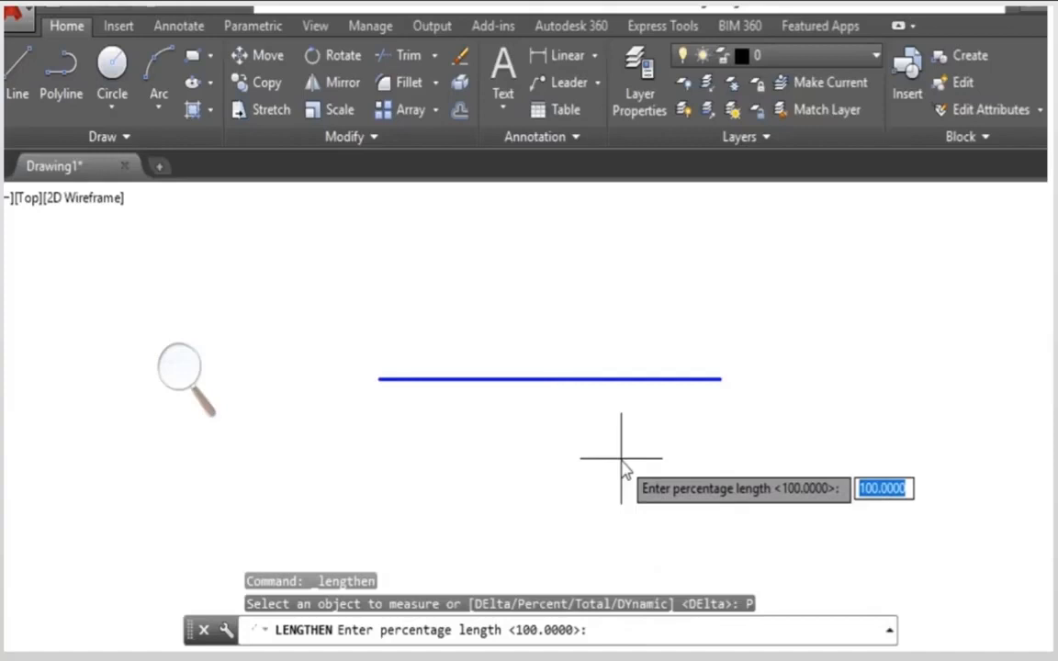
text(152)
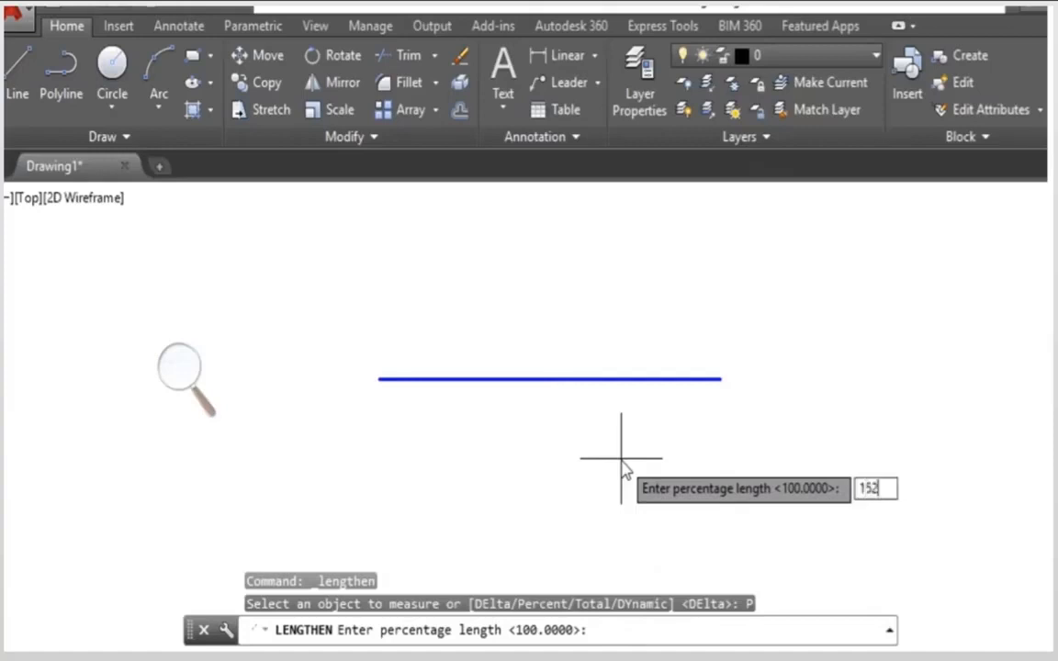
key(BackSpace)
text(0)
key(Return)
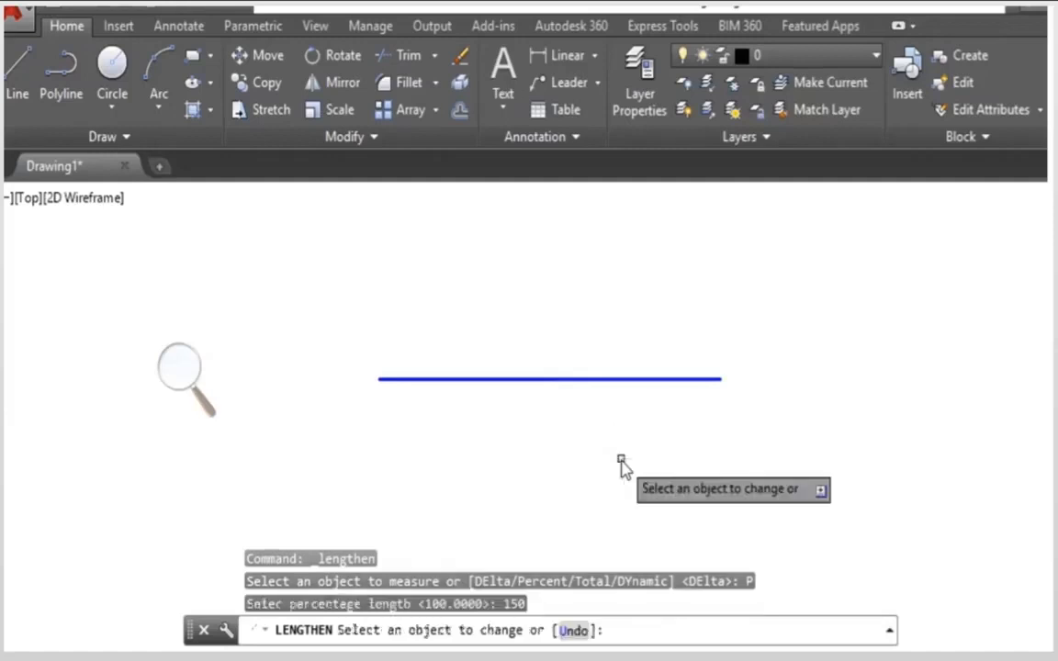
click(390, 378)
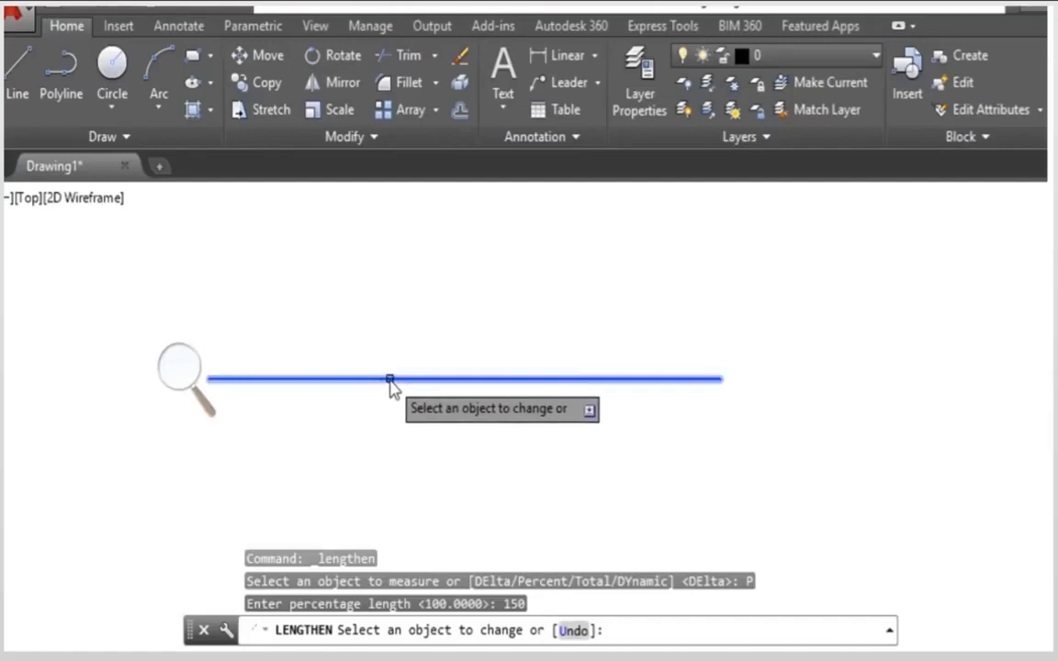
click(390, 378)
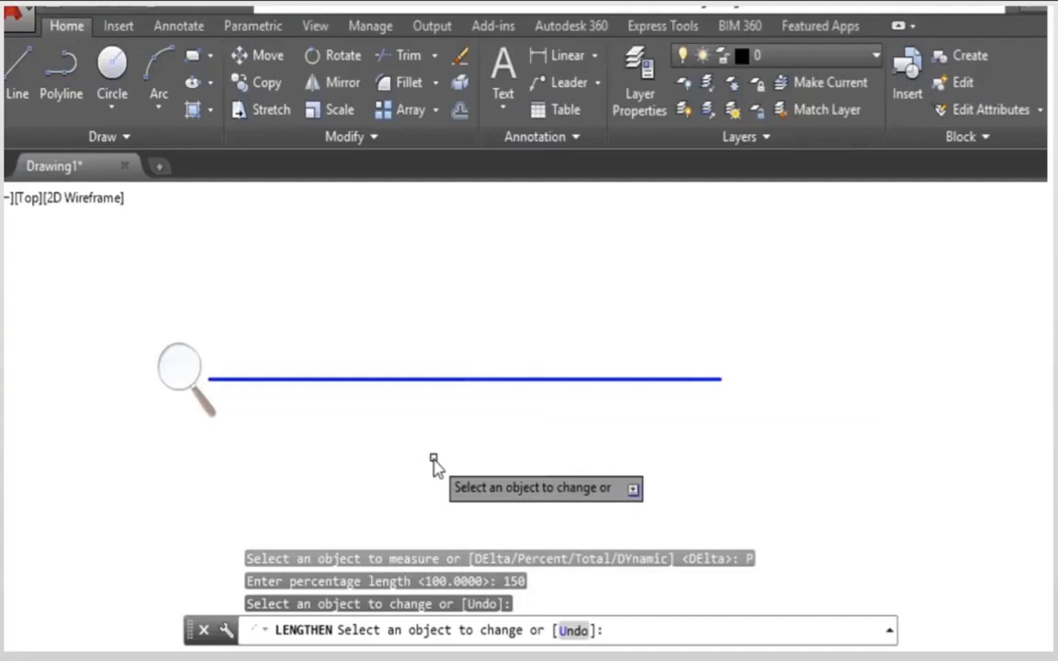
key(Return)
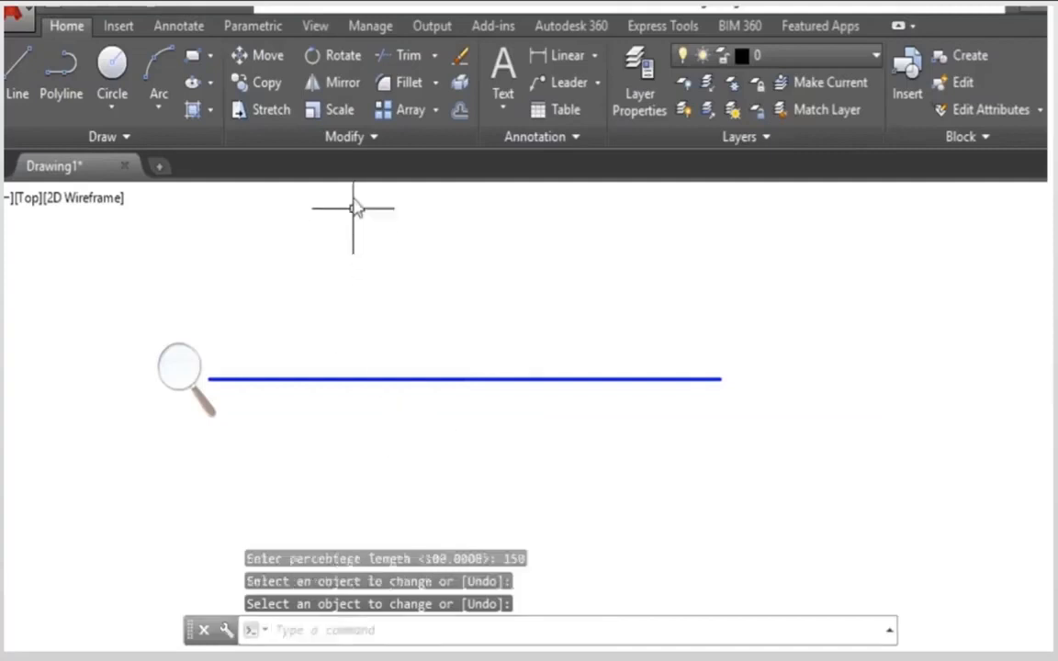
Step: Shorten the line from its left end to 50 percent of its length with Lengthen's Percent option
click(360, 147)
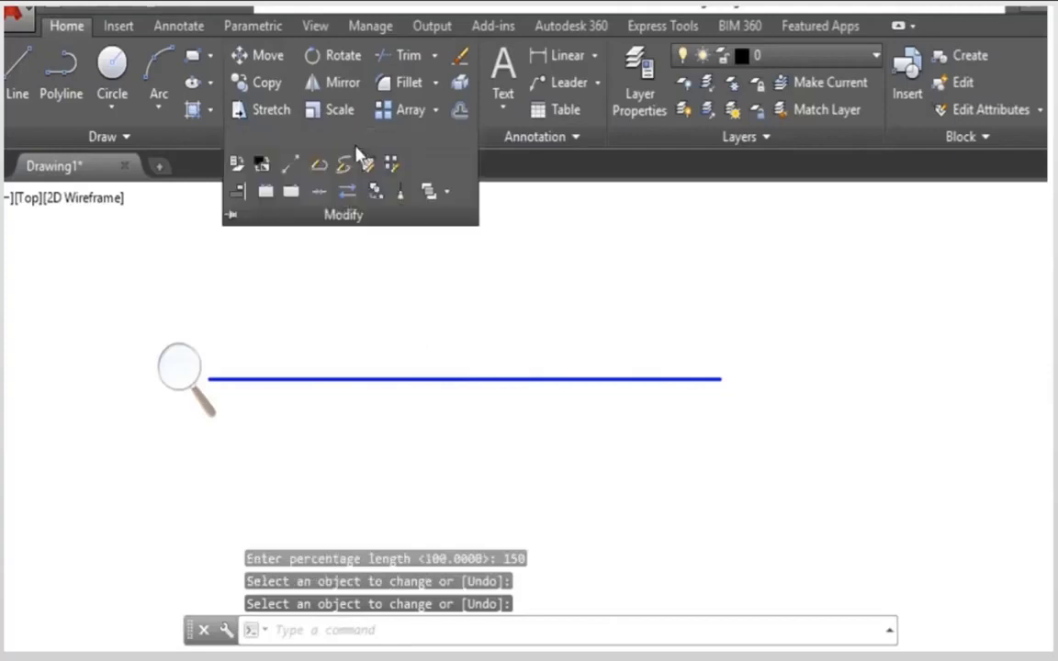
click(291, 173)
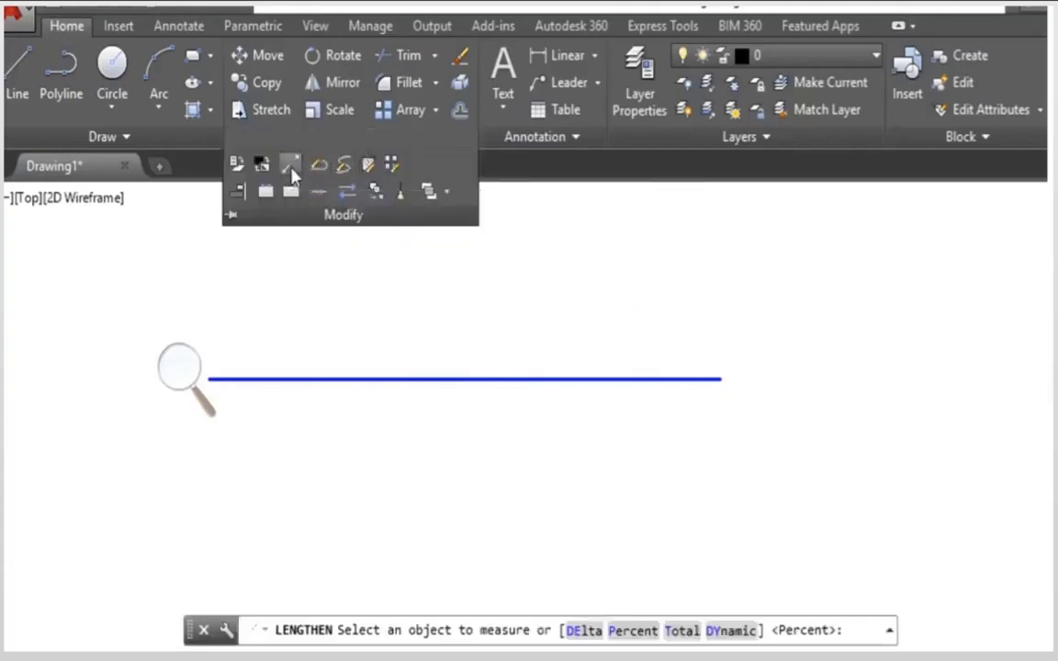
click(633, 631)
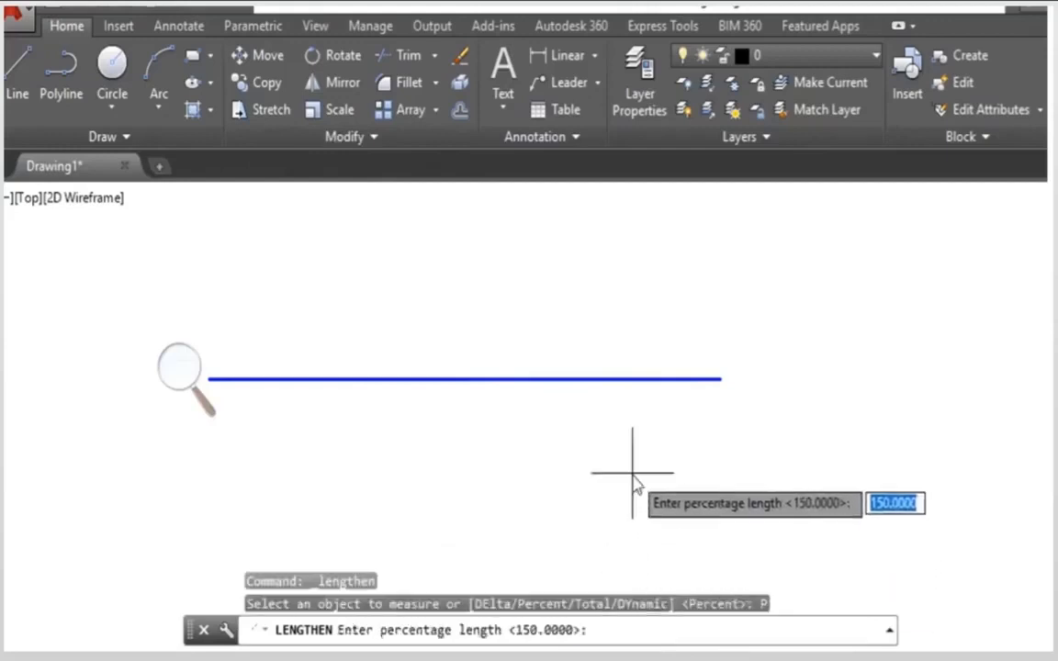
text(50)
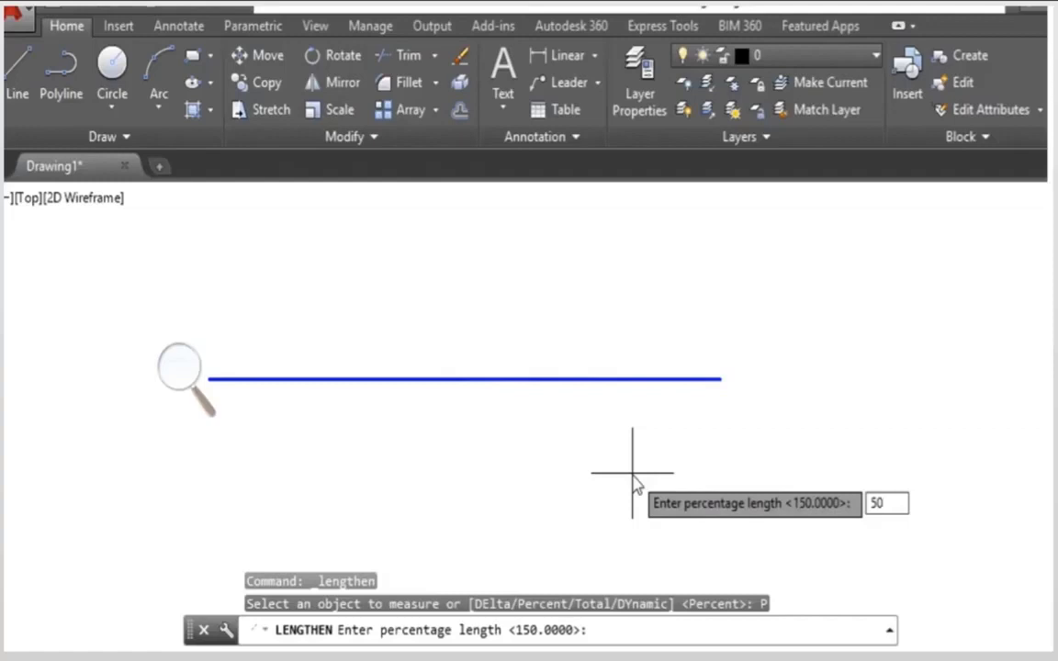
key(Return)
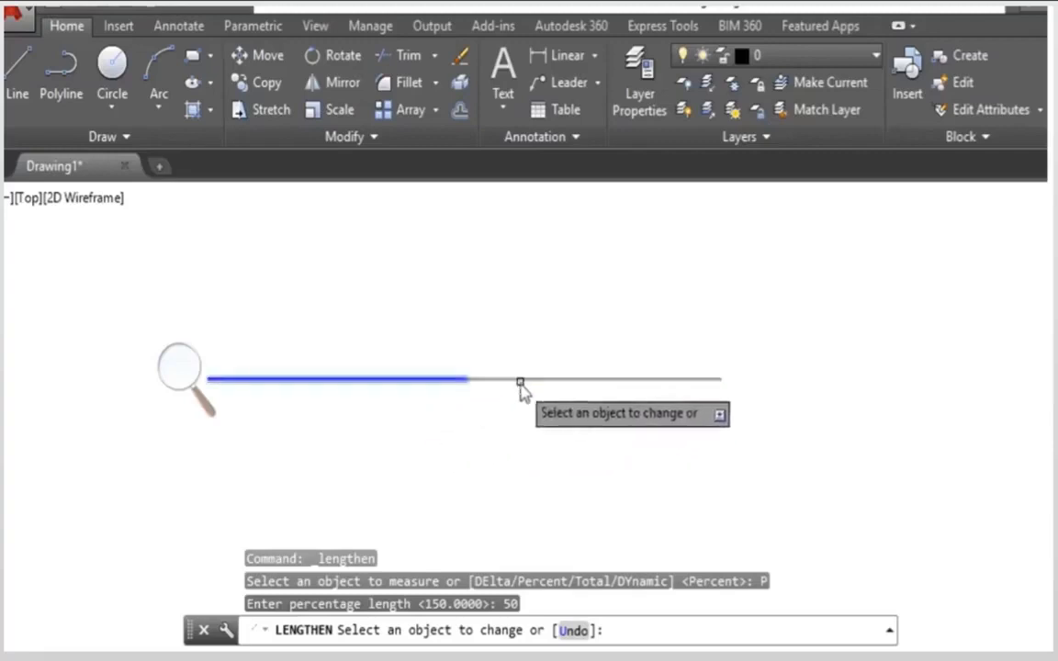
click(440, 383)
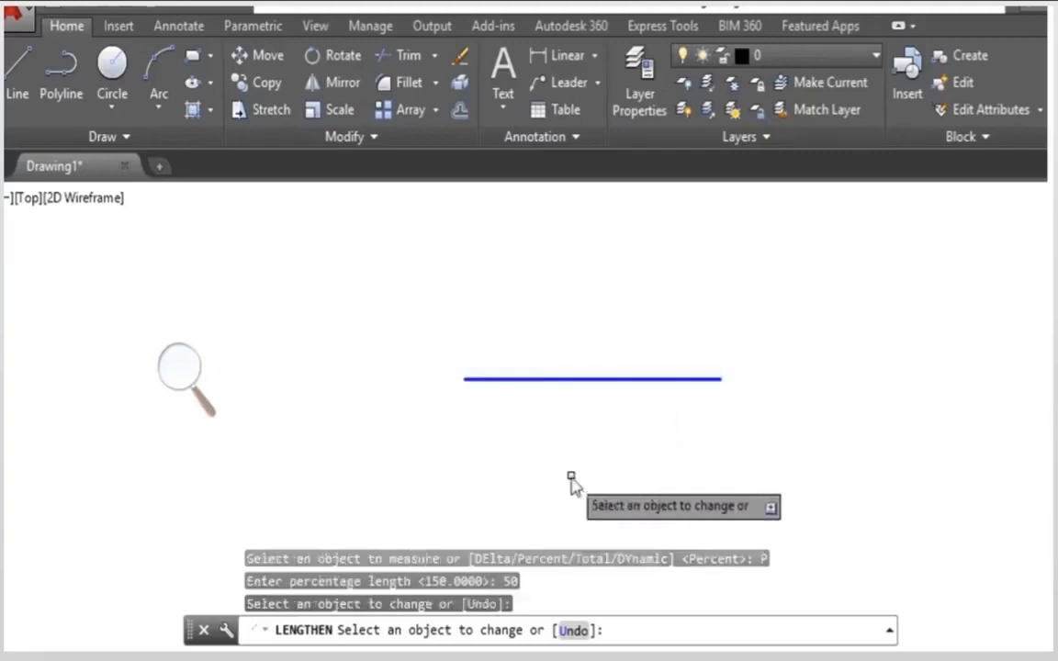
key(Return)
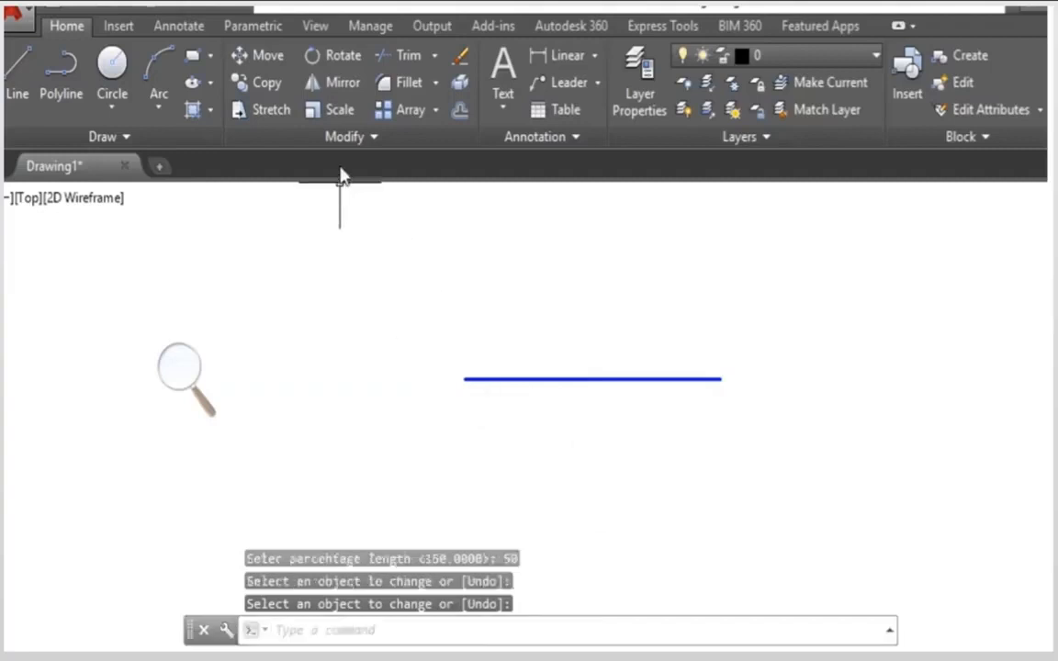
Step: Set the line's total length to 100 with Lengthen's Total option, changing it at its left end
click(341, 138)
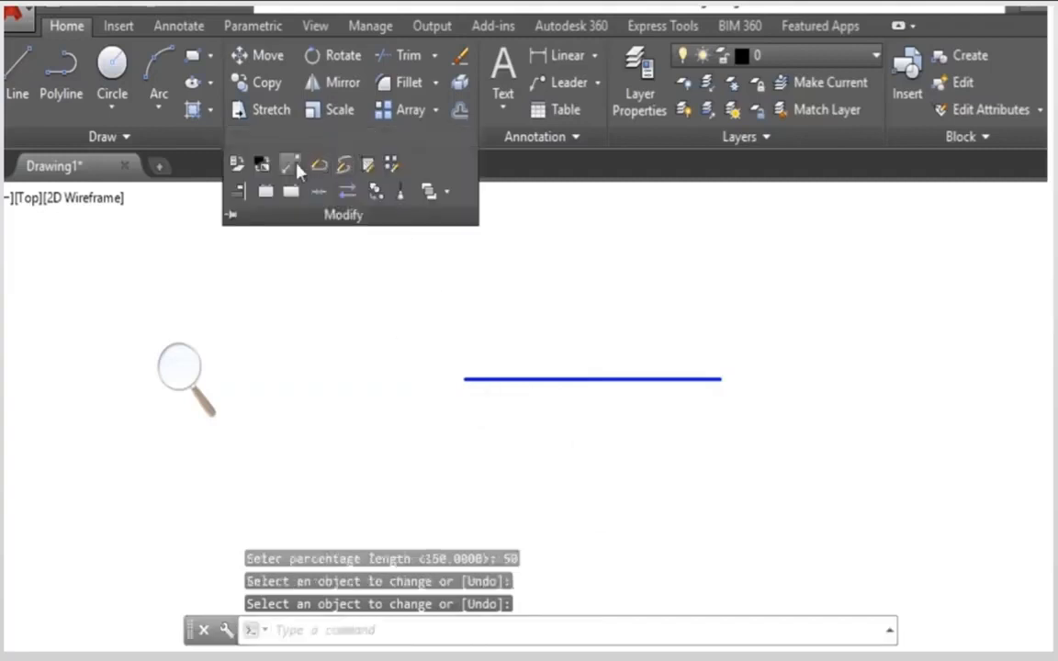
click(292, 165)
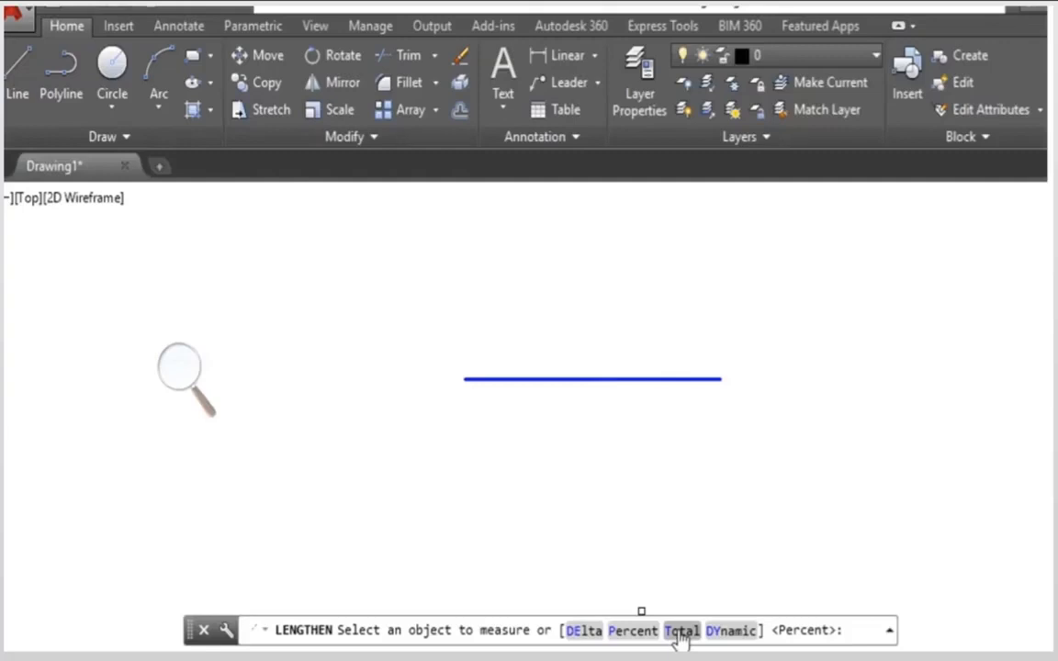
click(680, 631)
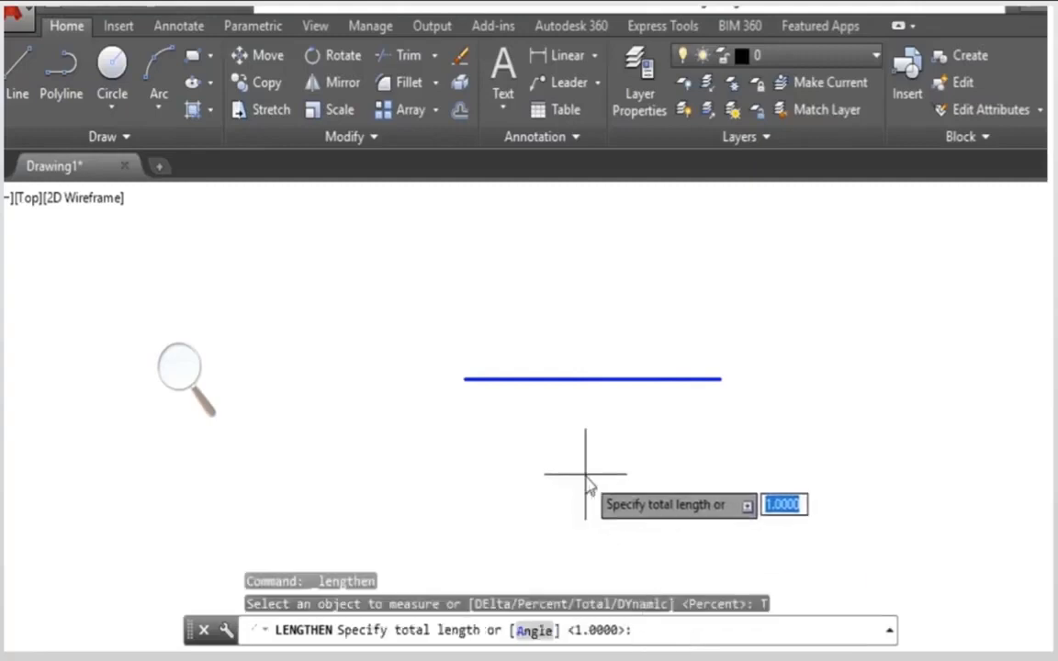
text(100)
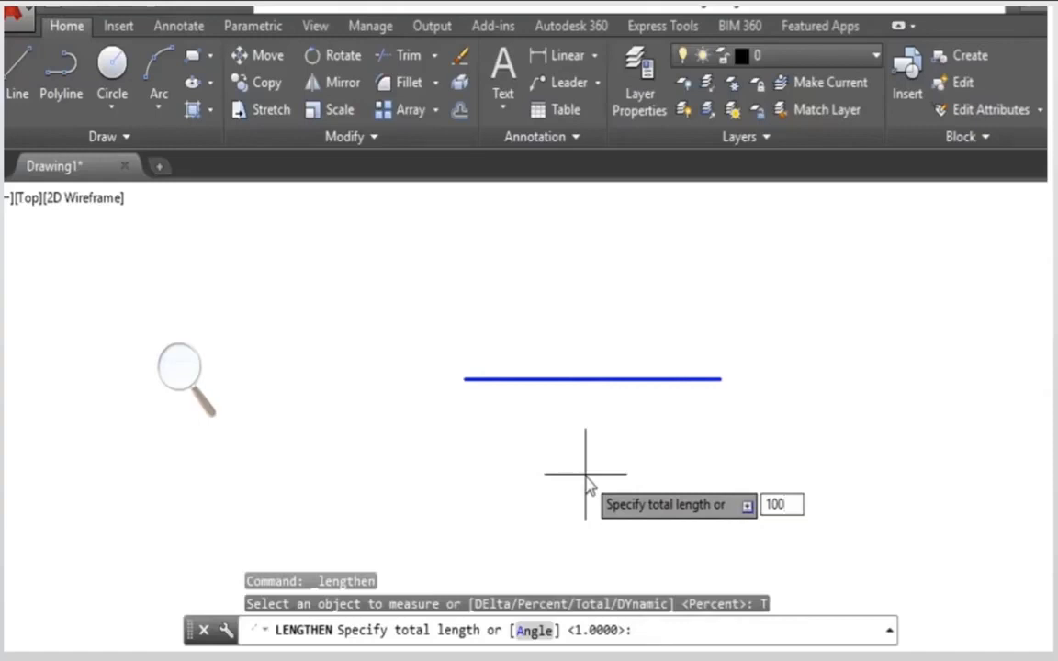
key(Return)
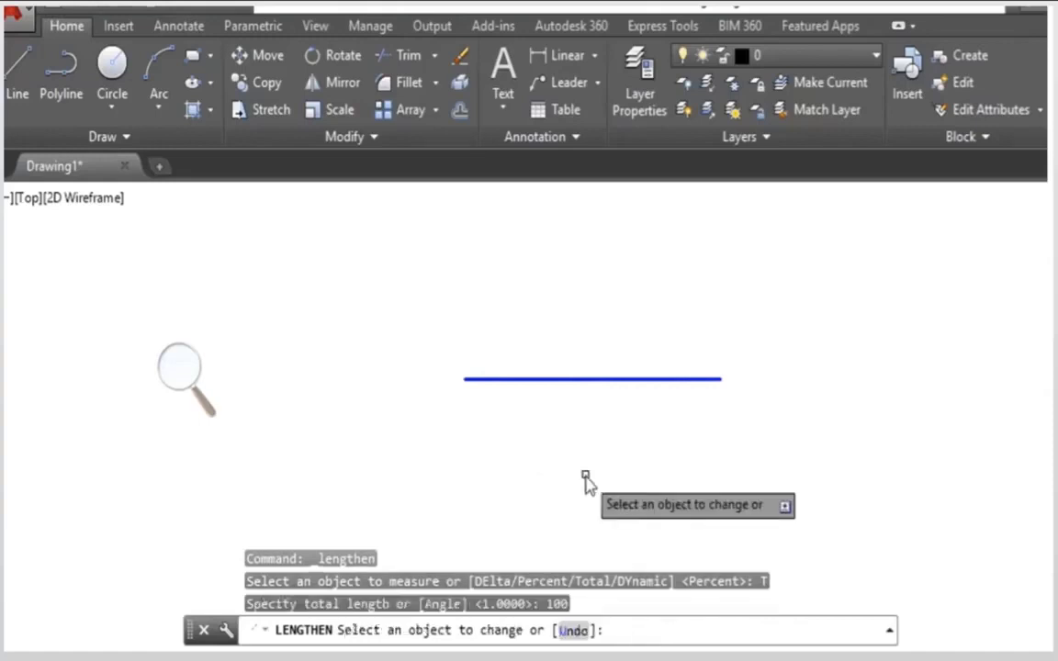
click(586, 380)
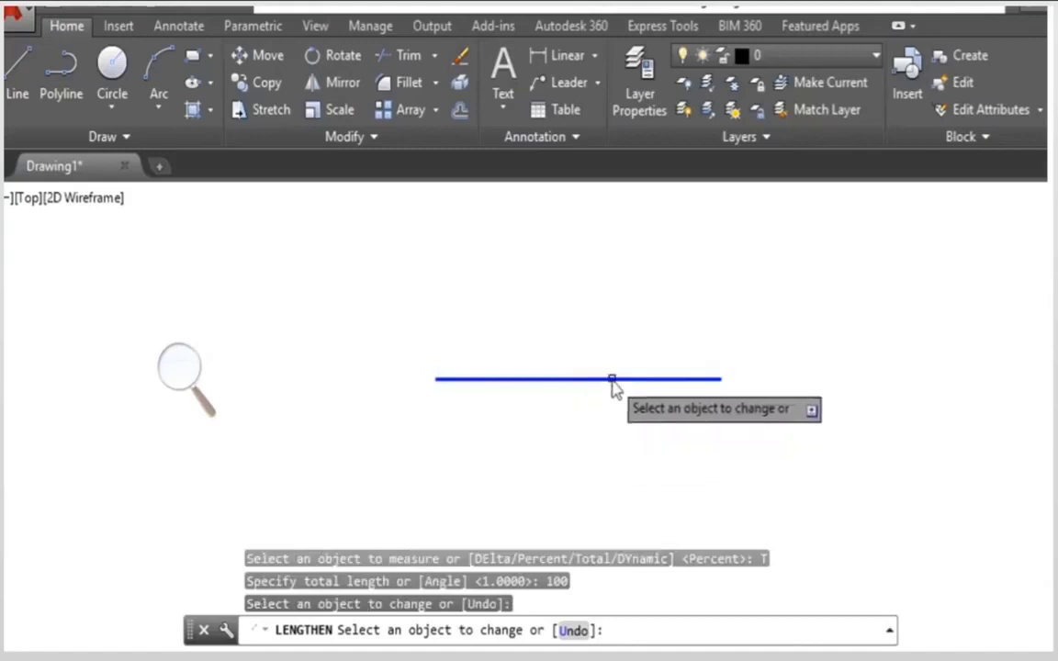
click(612, 380)
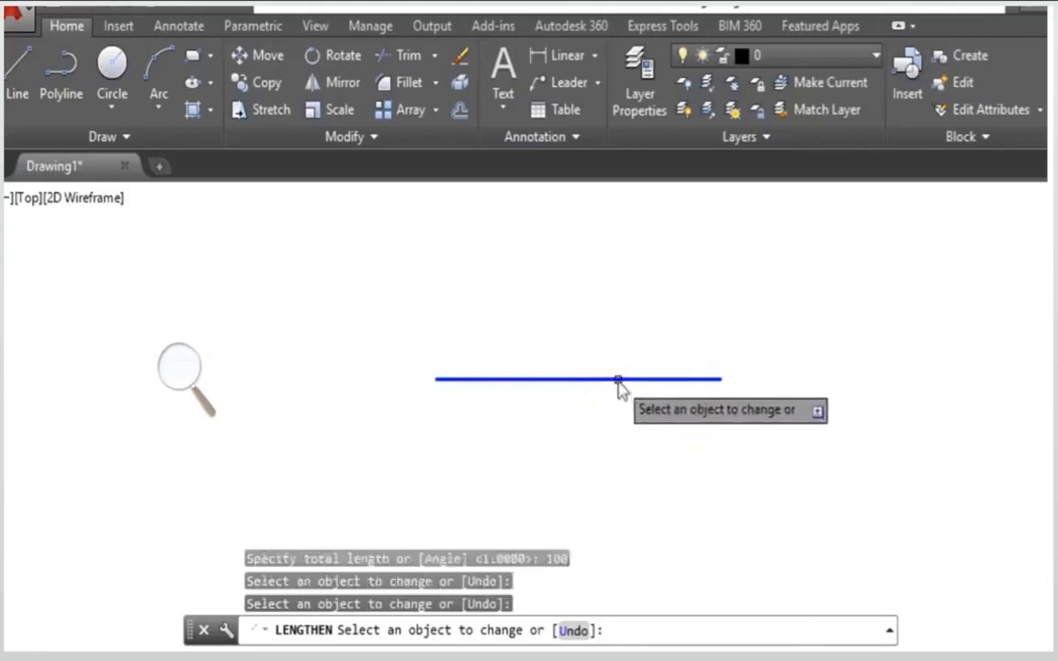
click(617, 381)
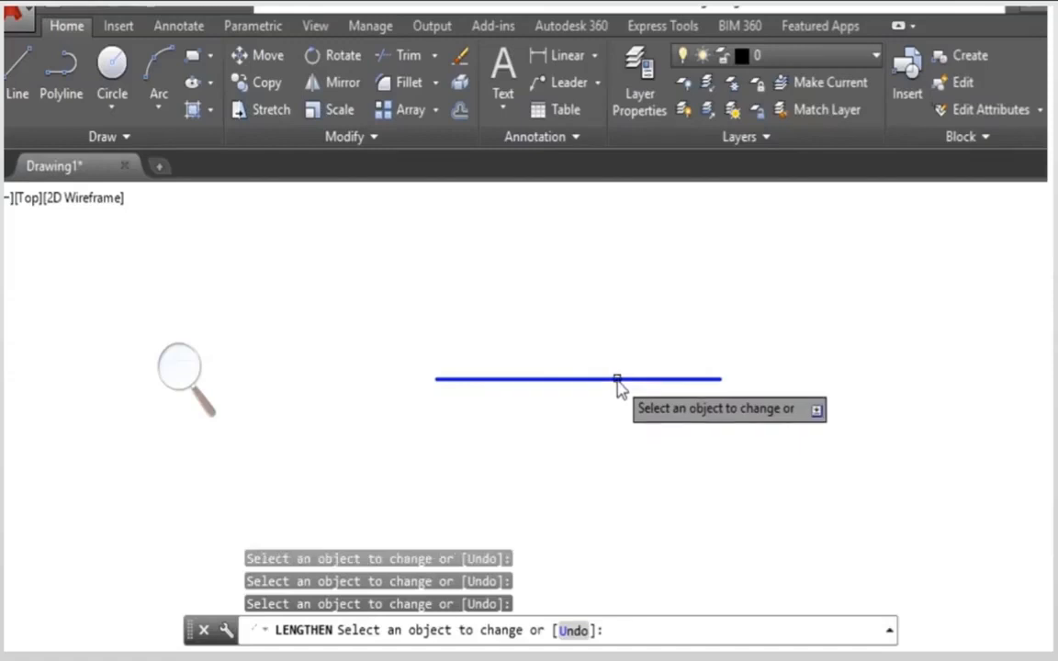
Step: Shorten the horizontal line to about 20 units by repositioning its right end with Lengthen's Dynamic option
key(Return)
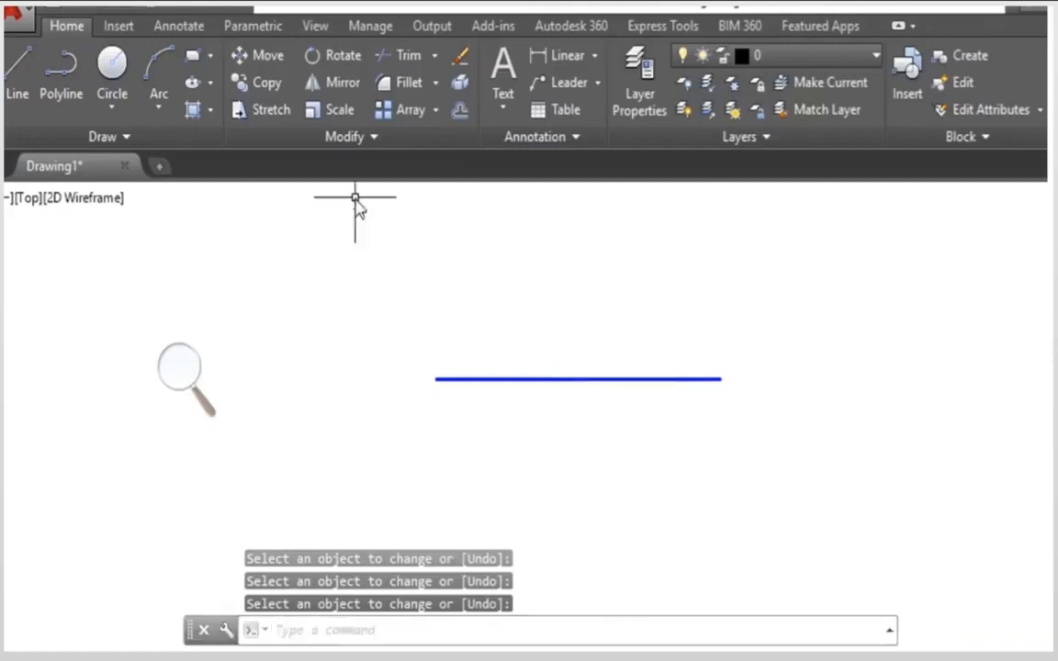
click(359, 138)
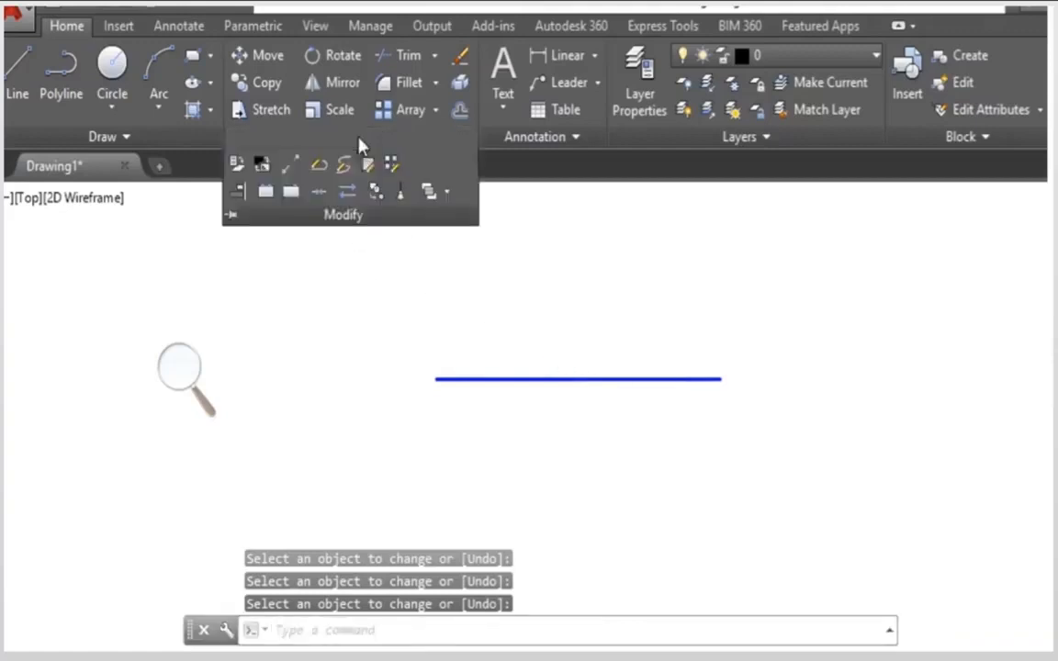
click(289, 167)
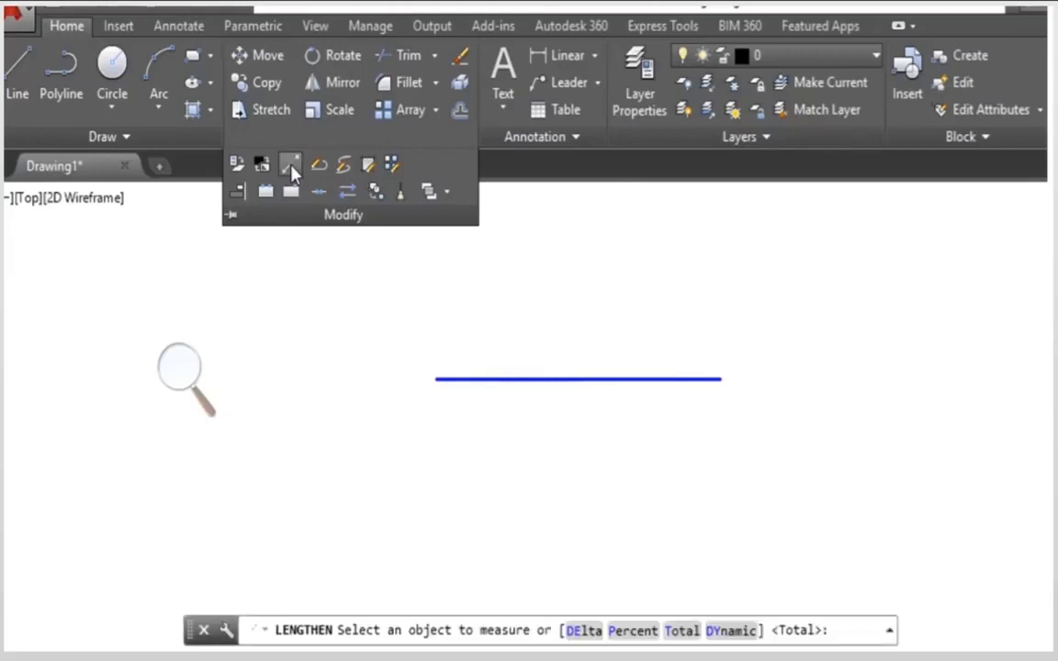
click(730, 631)
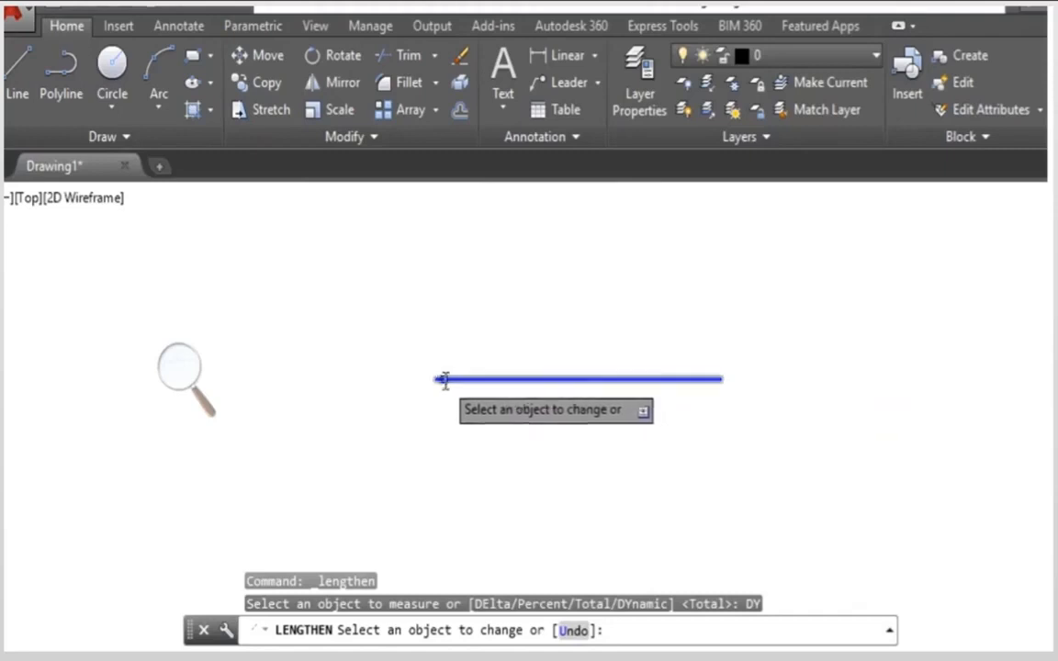
click(720, 379)
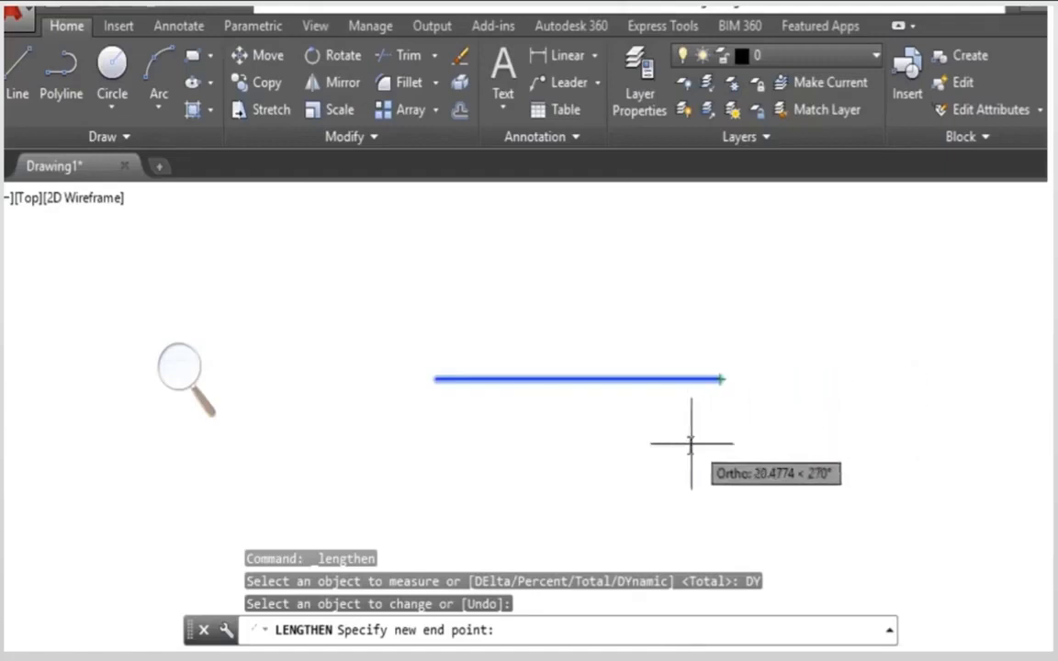
click(493, 449)
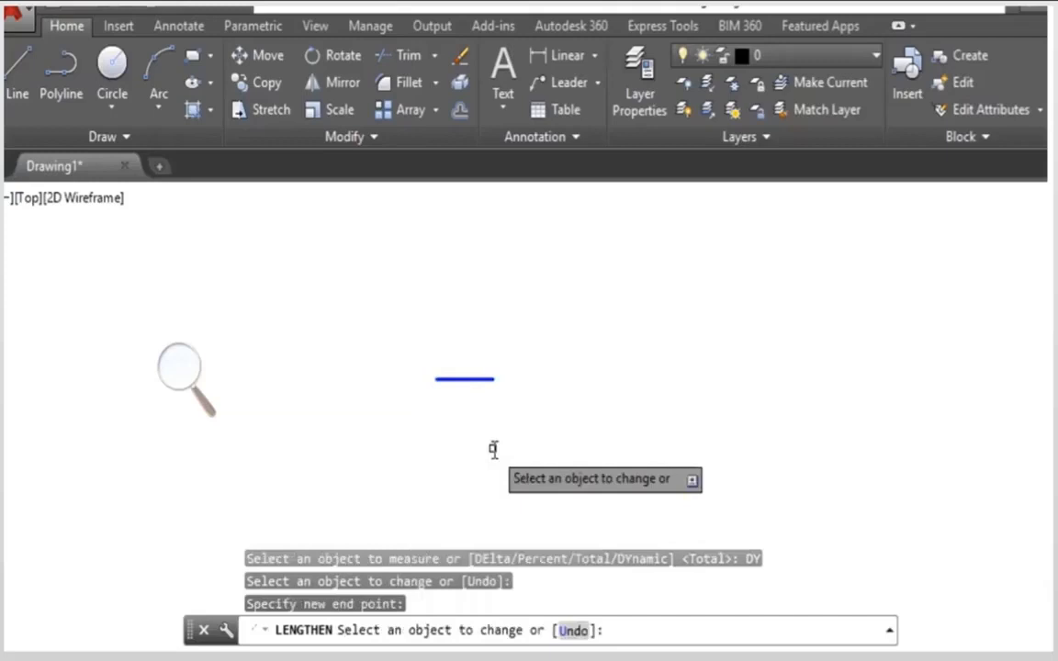
key(Return)
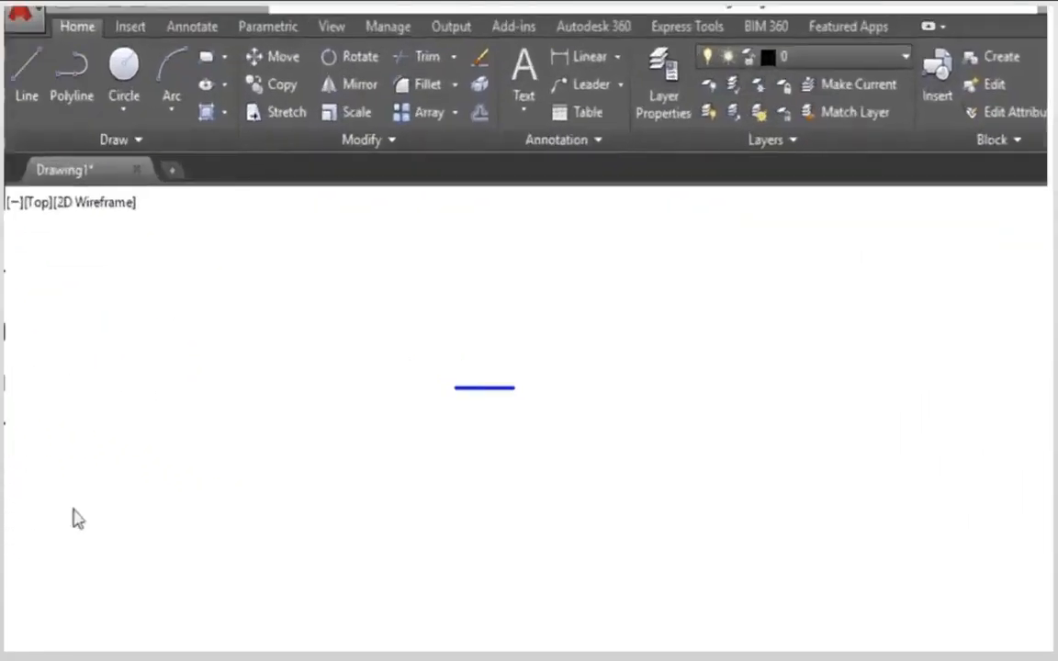
Step: Open the Properties palette and select the short horizontal line to display its properties
click(332, 30)
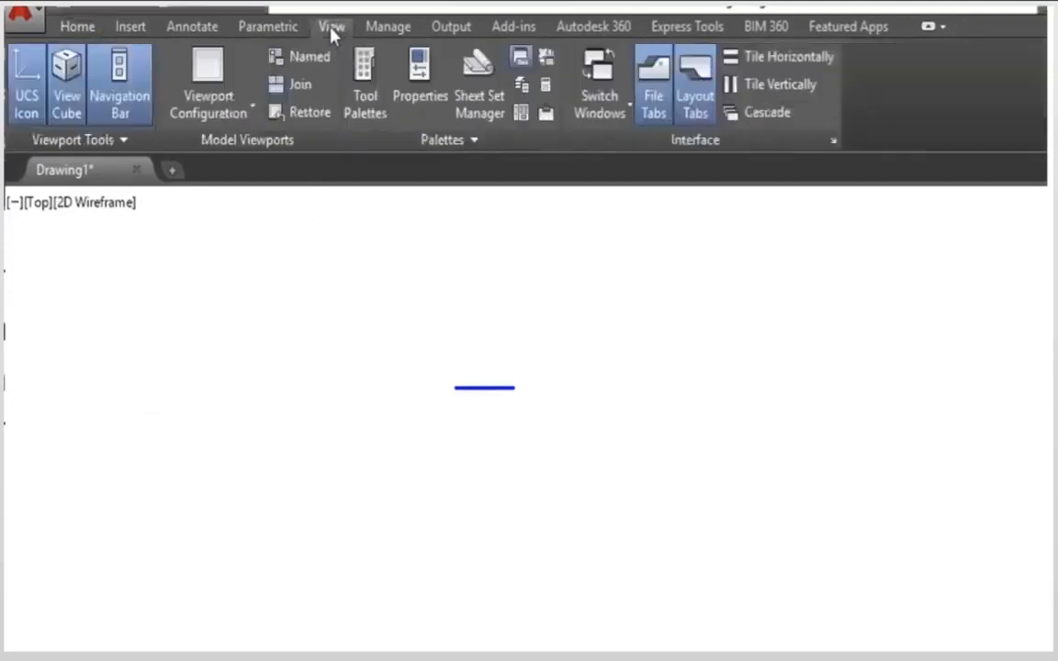
click(417, 83)
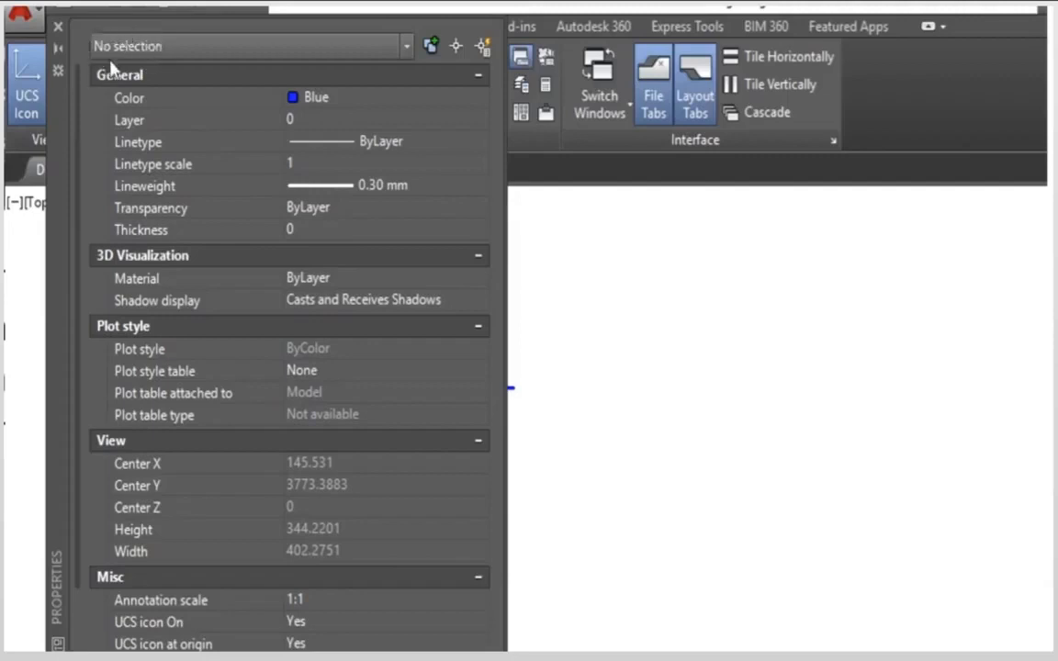
click(541, 349)
click(528, 381)
middle_drag(528, 386, 680, 385)
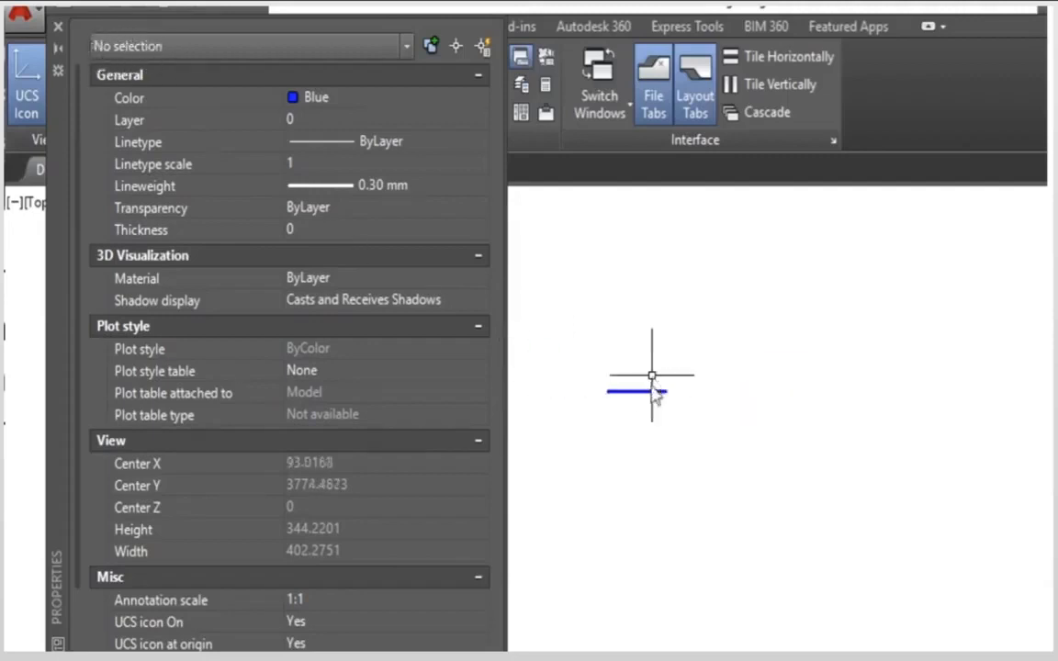
click(666, 425)
click(616, 362)
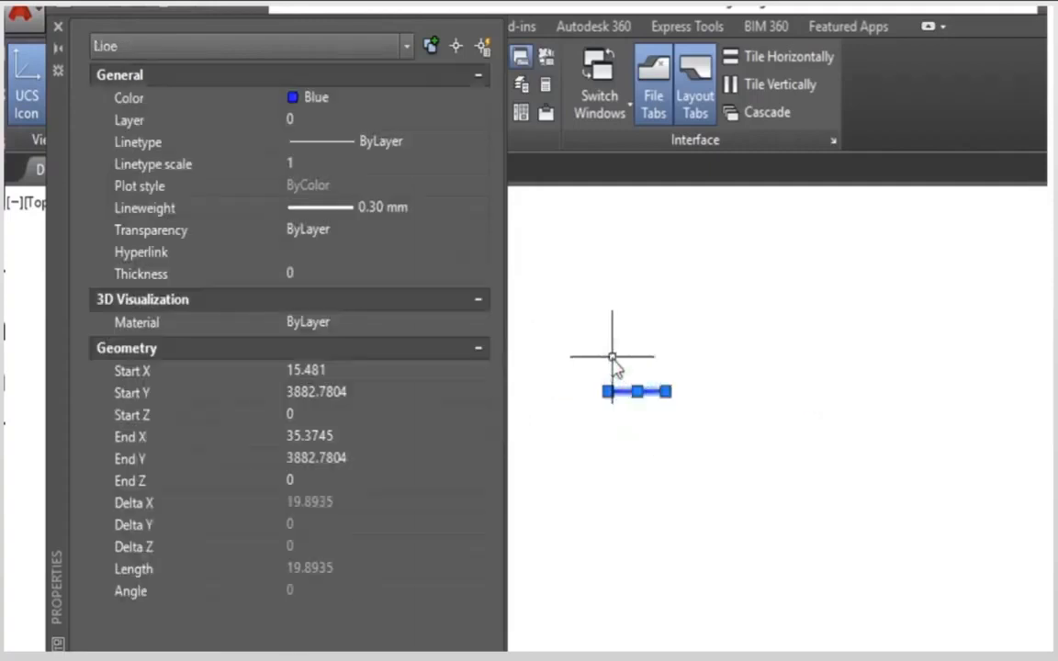
scroll(628, 394, up, 8)
middle_drag(627, 393, 727, 371)
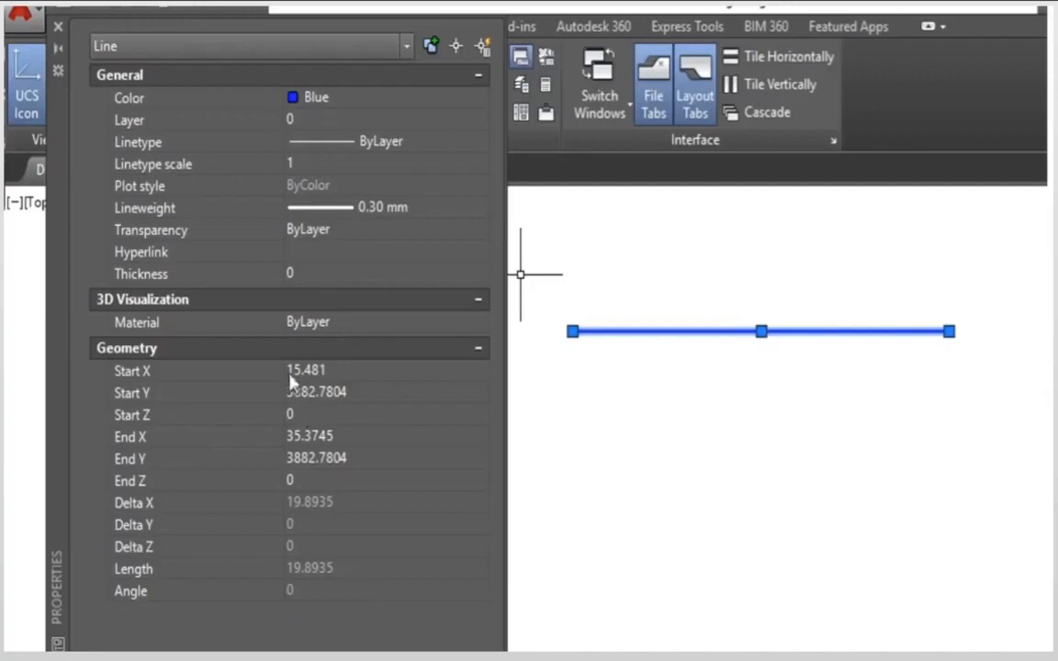
Step: Change the selected line's color property to Red, followed by Magenta
click(326, 105)
click(326, 109)
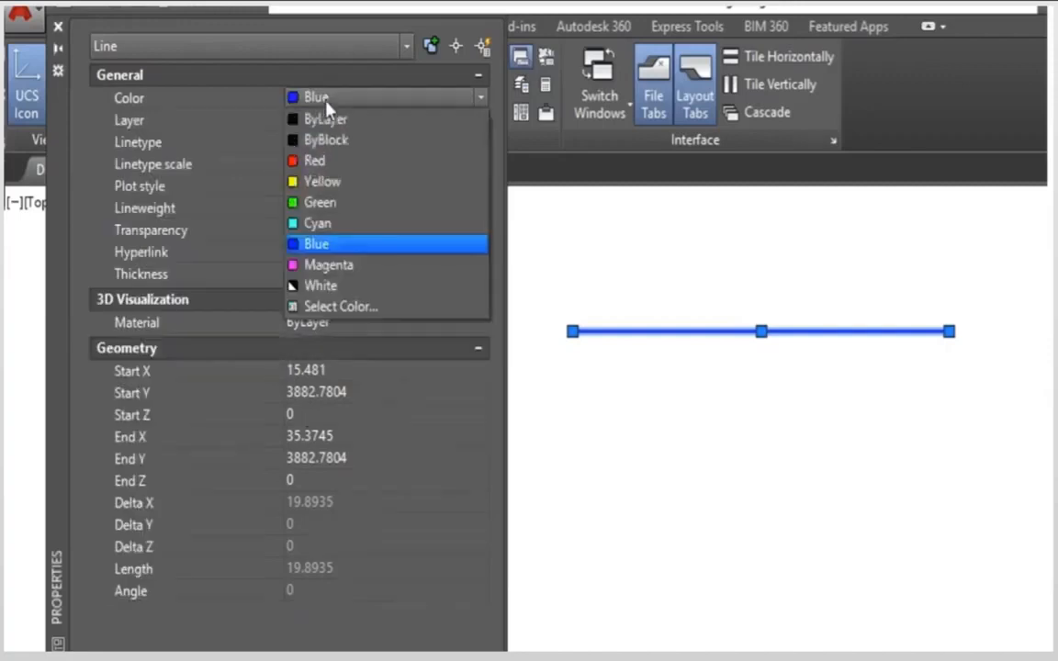
click(320, 162)
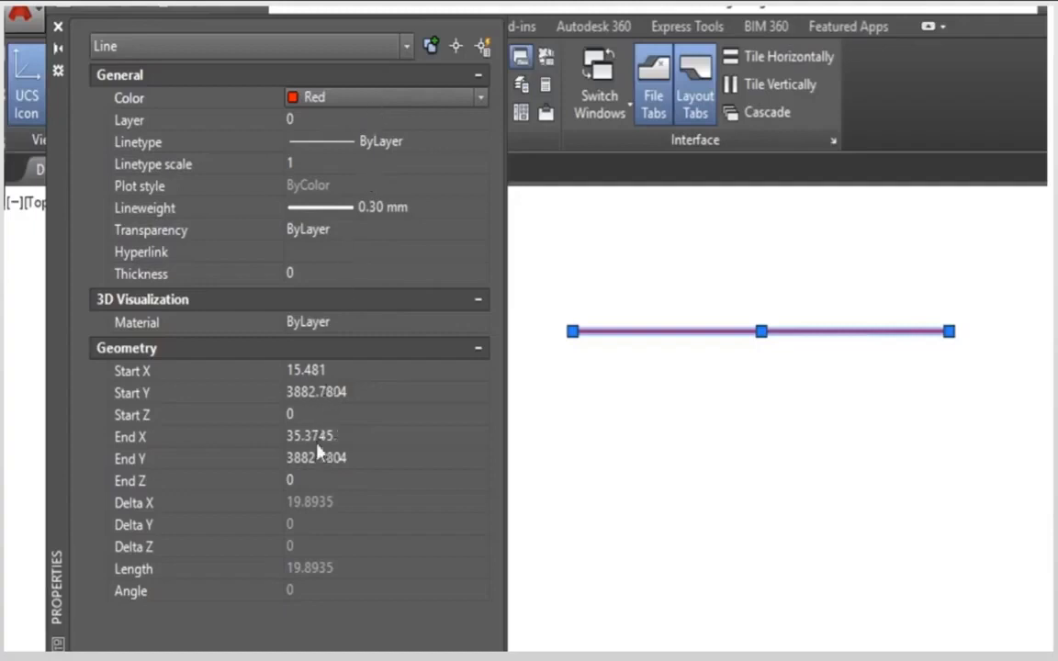
click(360, 100)
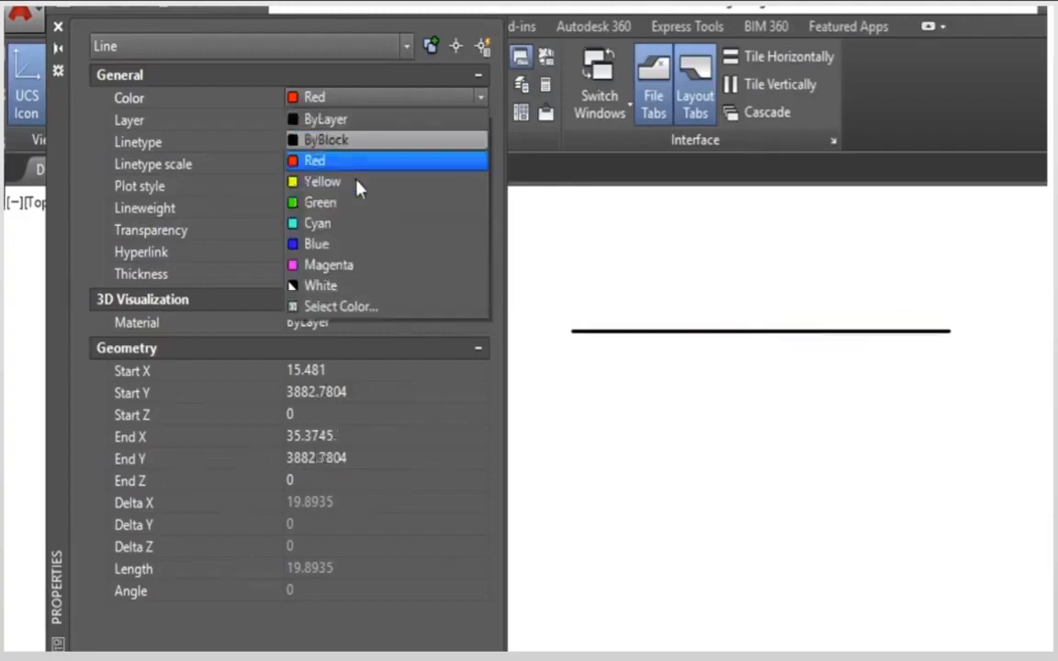
click(356, 265)
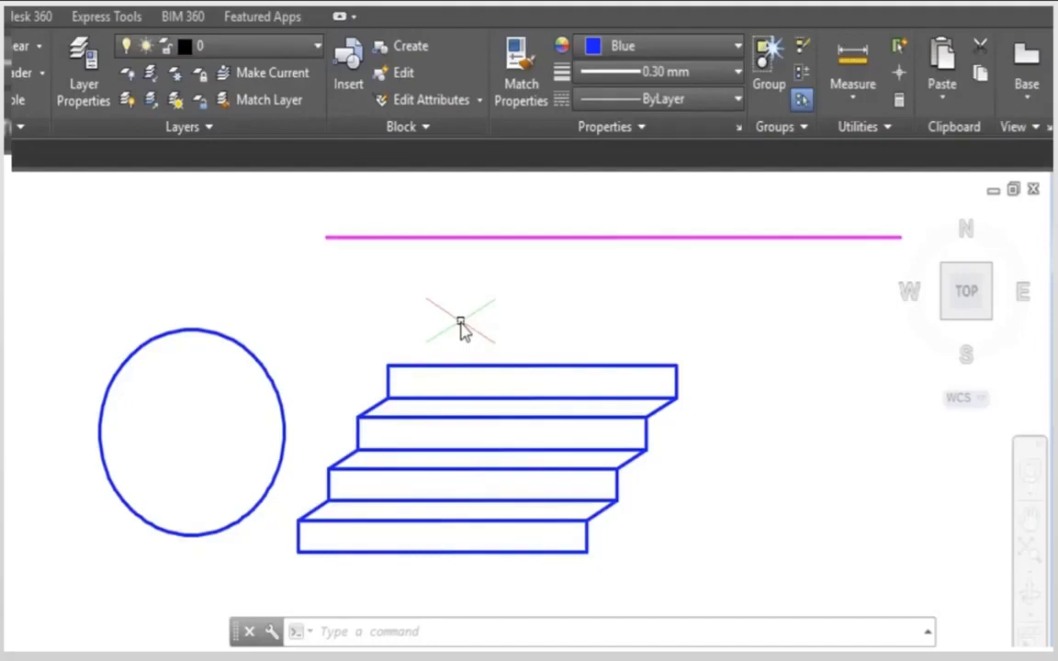
Step: Use Match Properties to copy the magenta line's properties to the circle and the upper steps of the staircase
click(499, 241)
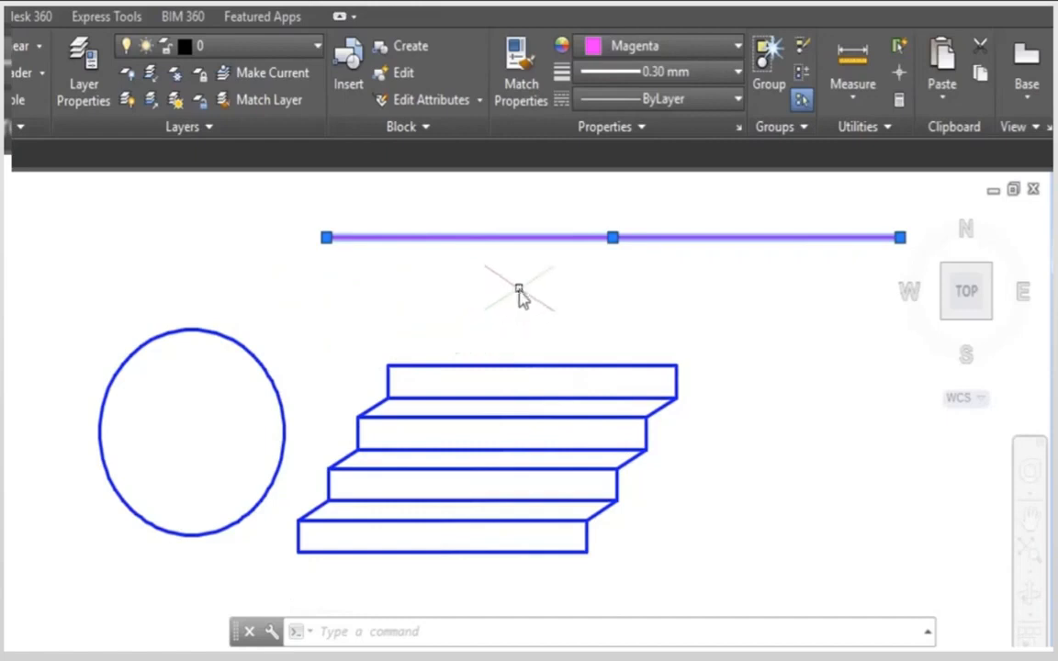
mouse_move(530, 246)
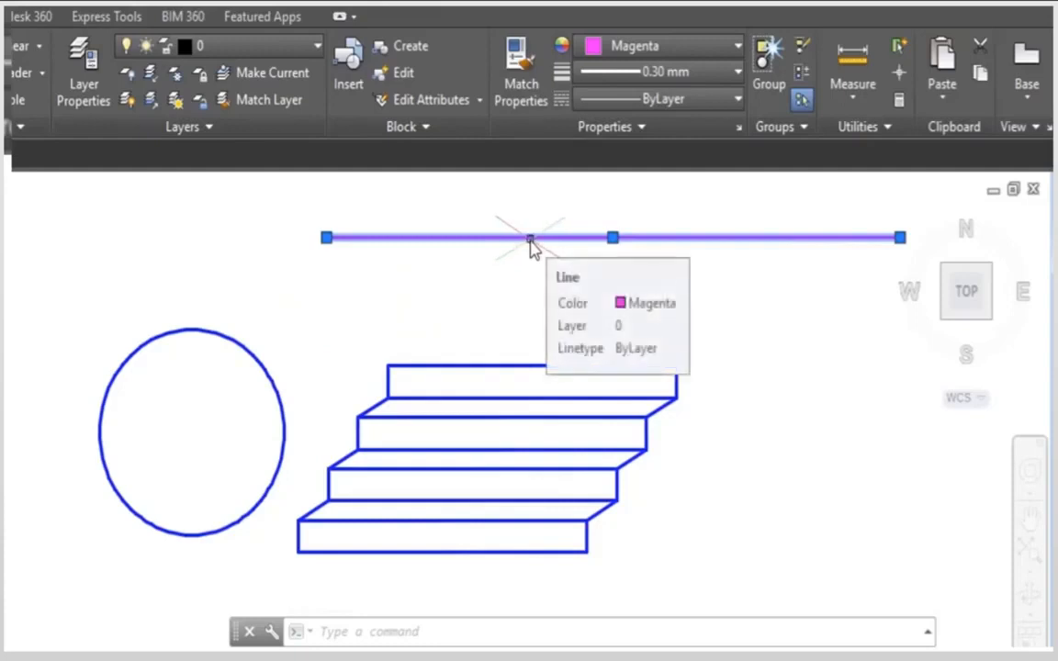
click(522, 109)
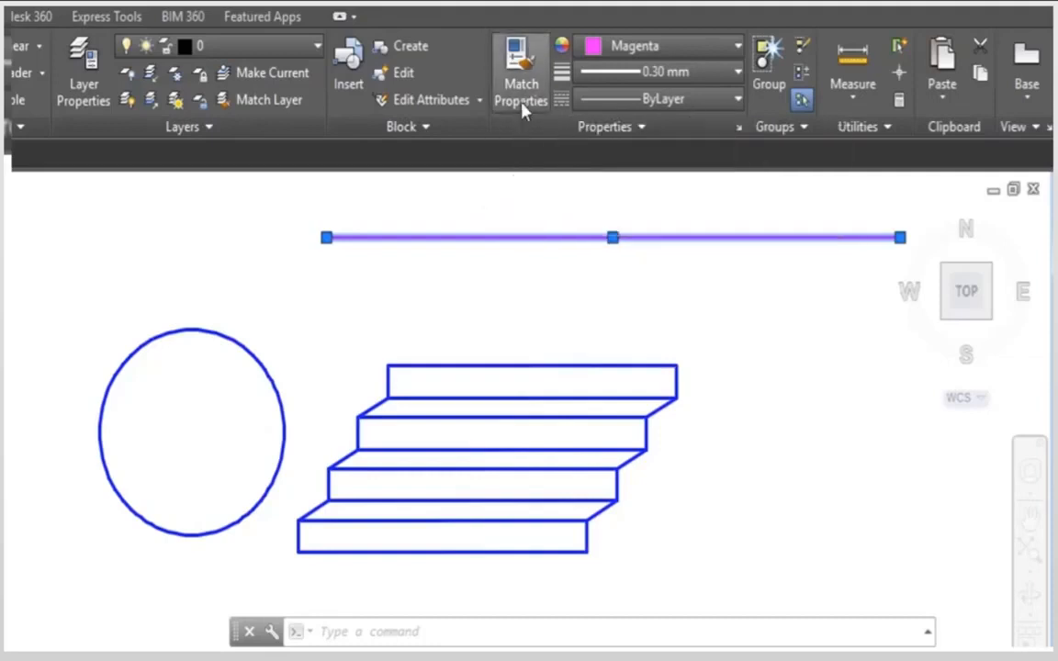
click(691, 434)
click(404, 331)
click(321, 315)
click(251, 393)
click(708, 484)
click(256, 294)
Step: Apply the magenta line's matched properties to the remaining blue lines of the lowest steps and end Match Properties
click(680, 555)
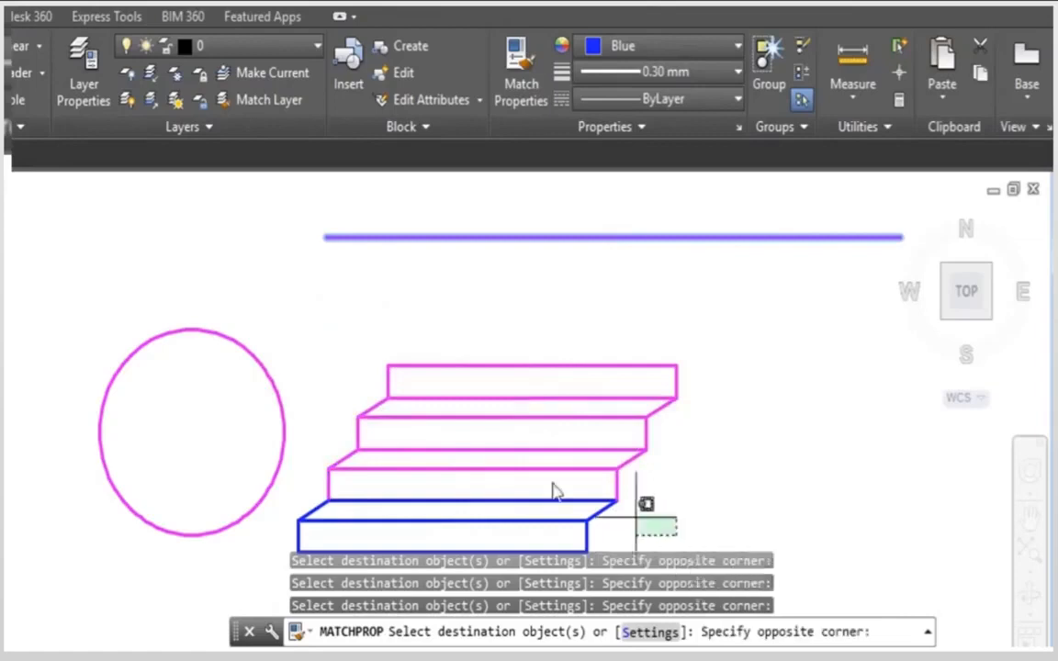
click(303, 425)
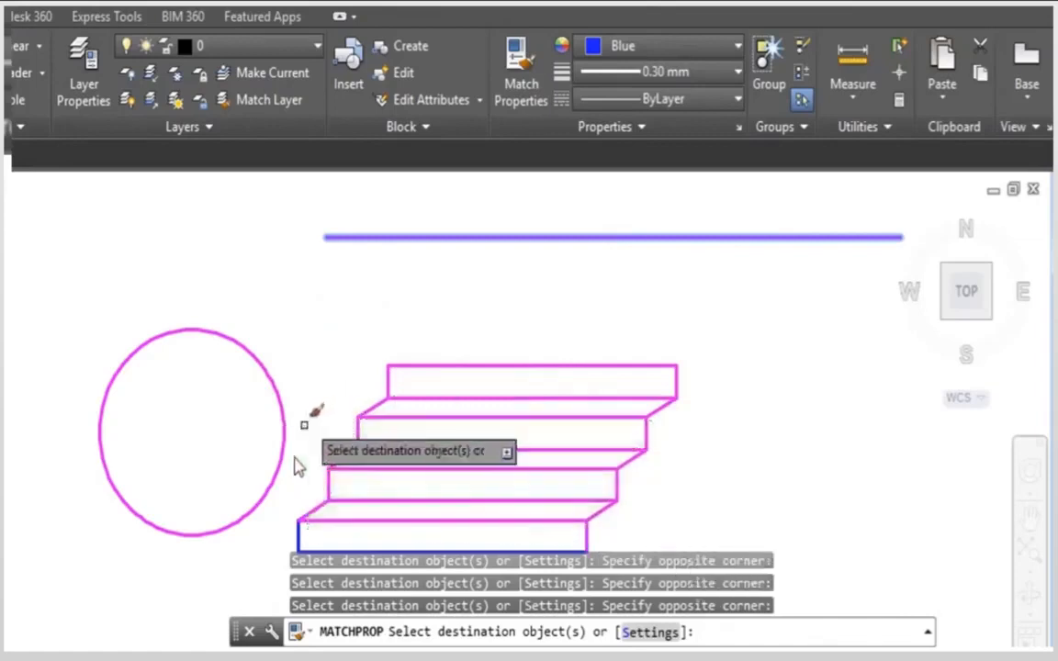
click(301, 525)
middle_drag(565, 542, 551, 519)
click(551, 520)
mouse_move(480, 424)
middle_down()
mouse_move(500, 452)
mouse_move(499, 433)
middle_up()
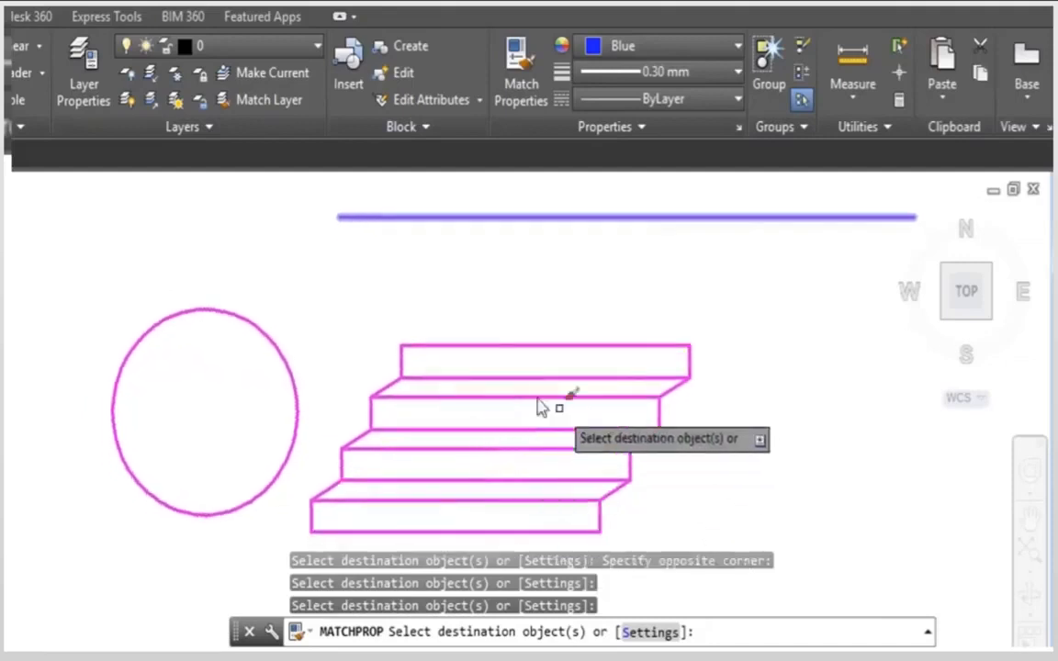
key(Return)
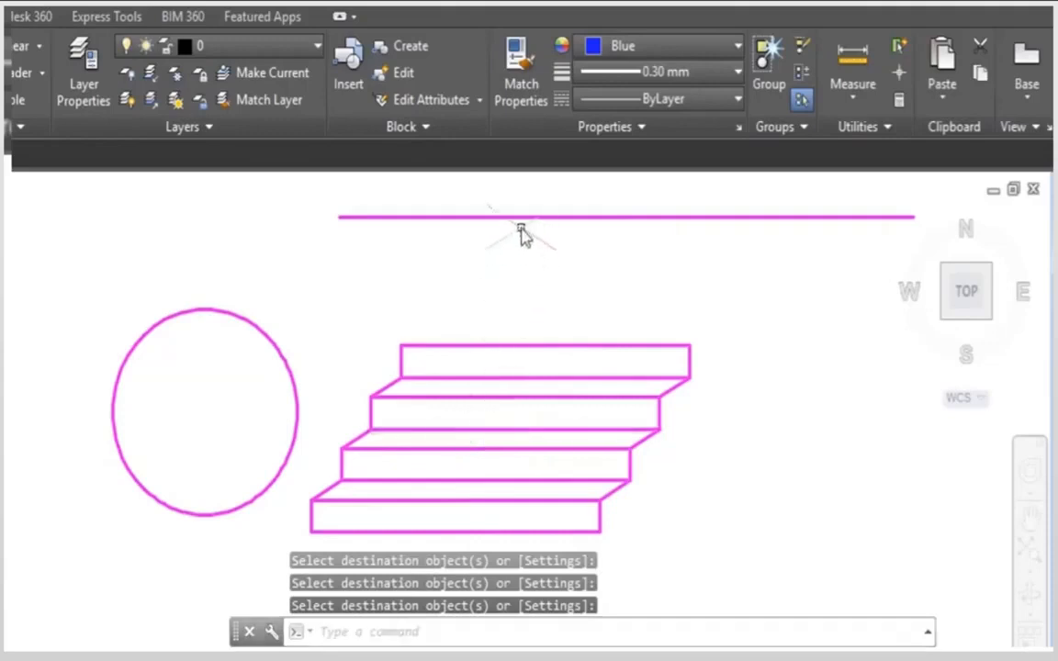
Step: Set the circle's color to Red
click(263, 338)
click(654, 50)
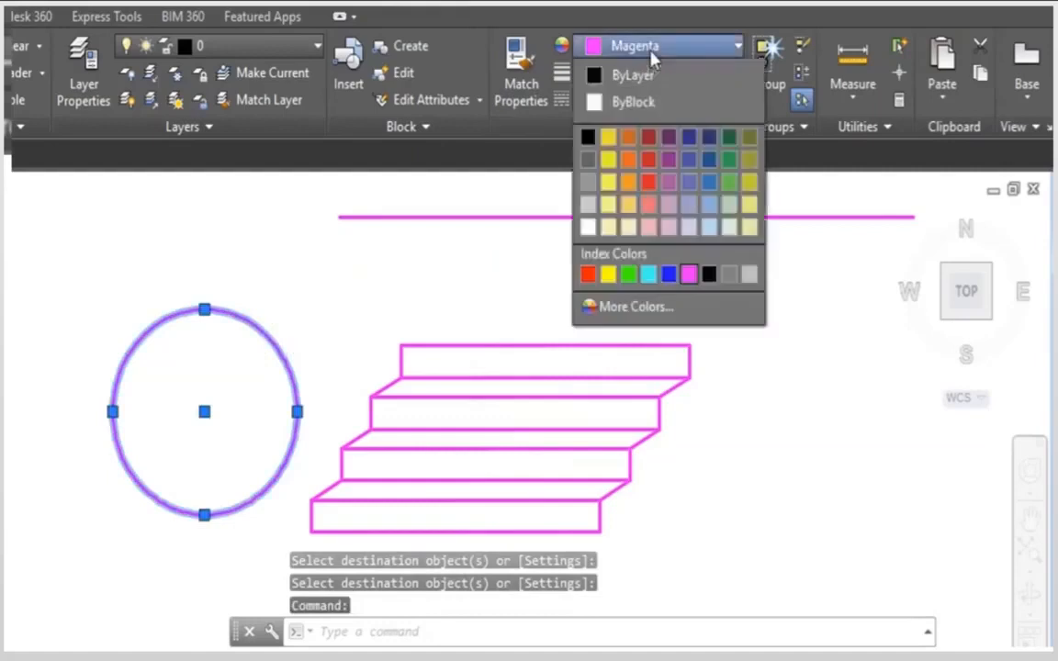
click(588, 273)
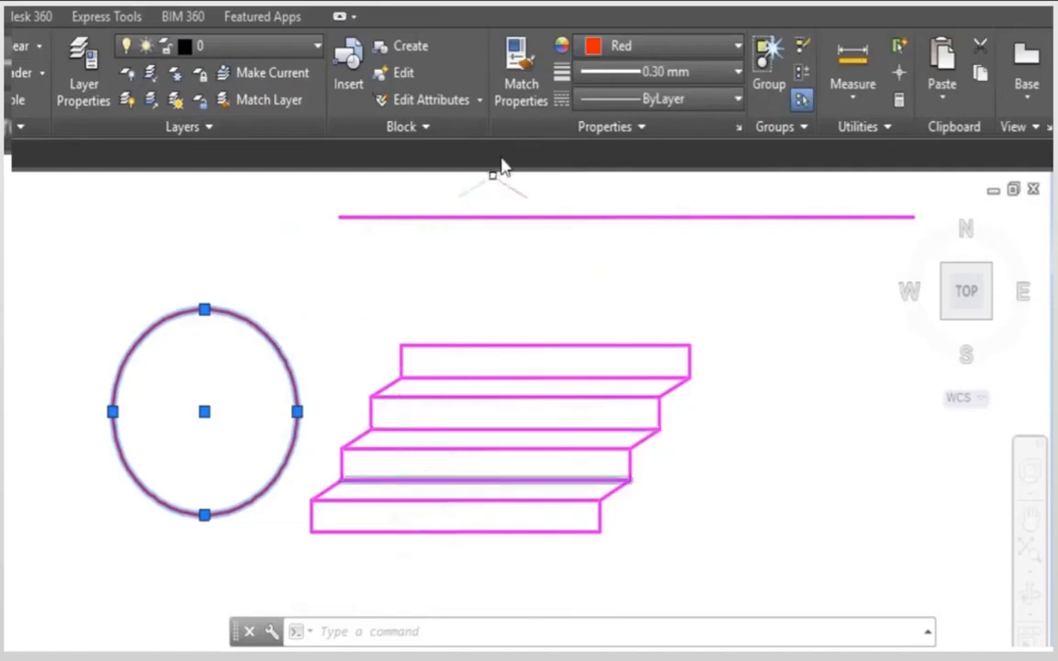
Step: Use Match Properties to copy the red circle's properties to all lines of the staircase
click(527, 99)
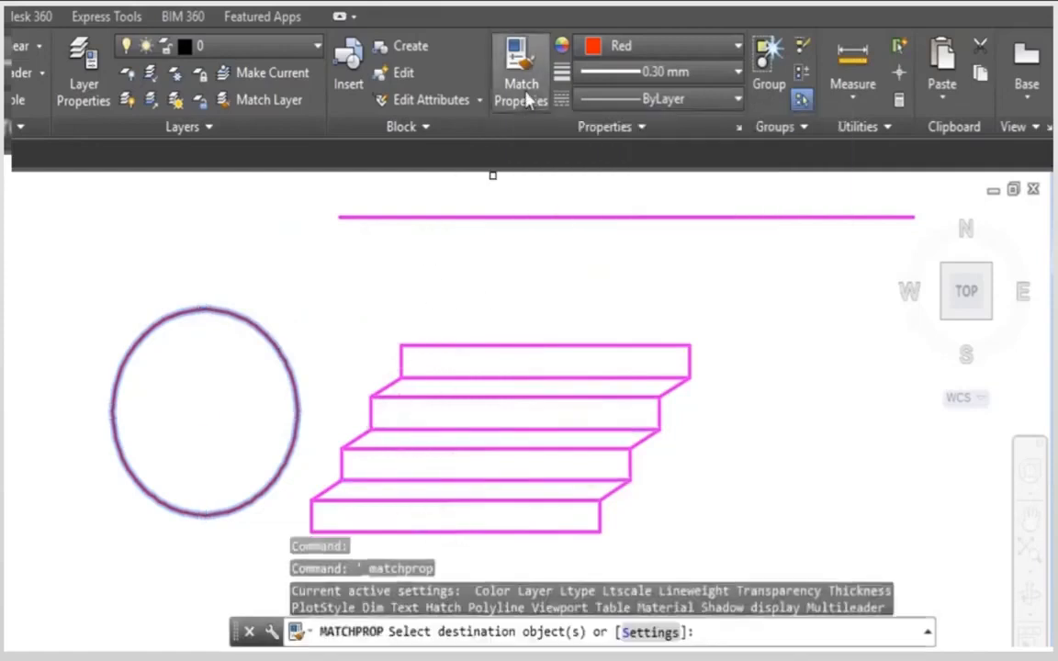
click(739, 522)
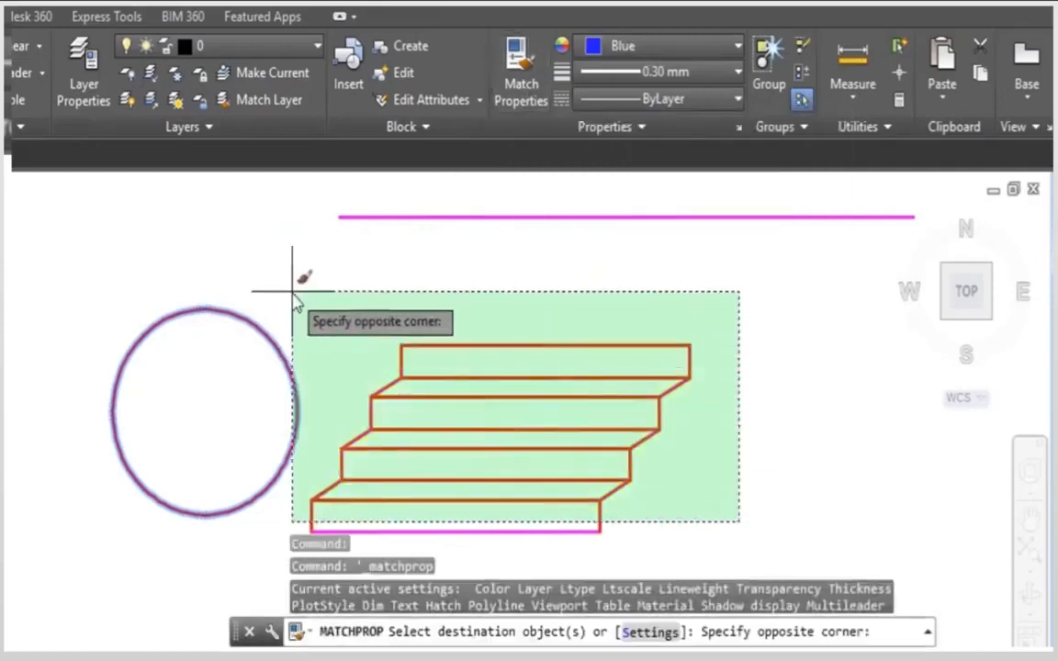
click(292, 292)
click(667, 544)
click(547, 490)
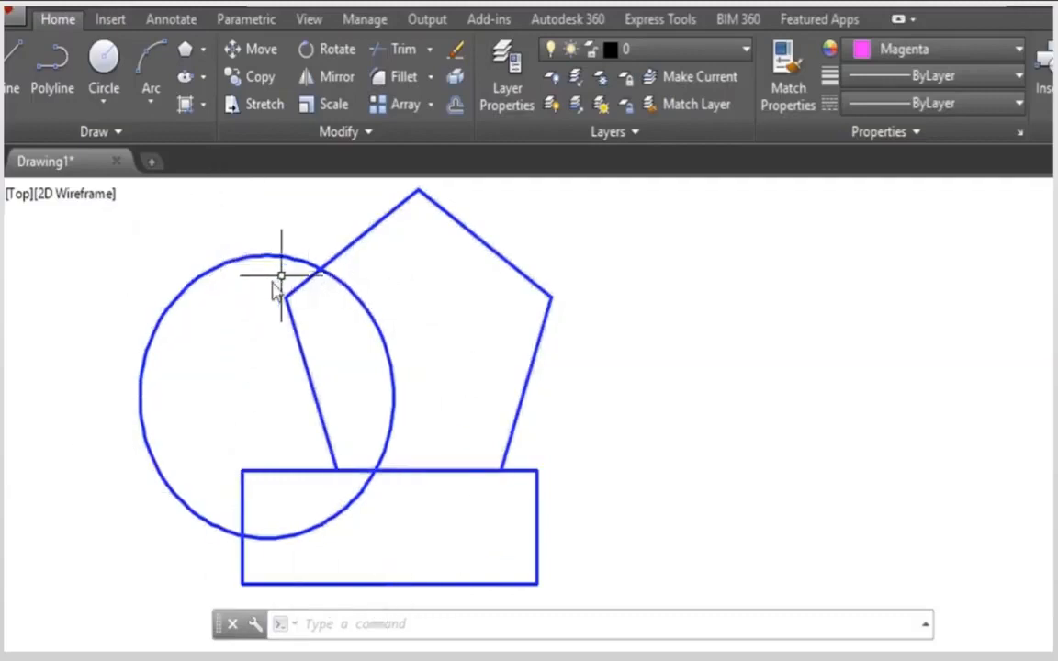
Step: Create a polyline boundary from the area inside the circle that lies outside the pentagon and rectangle
click(206, 106)
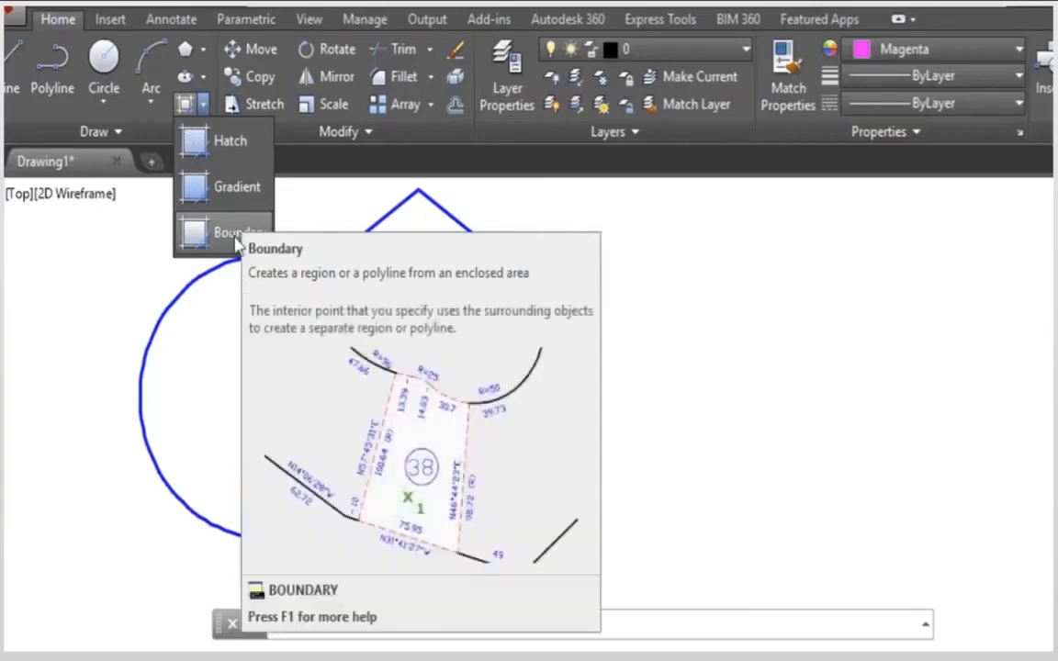
click(236, 234)
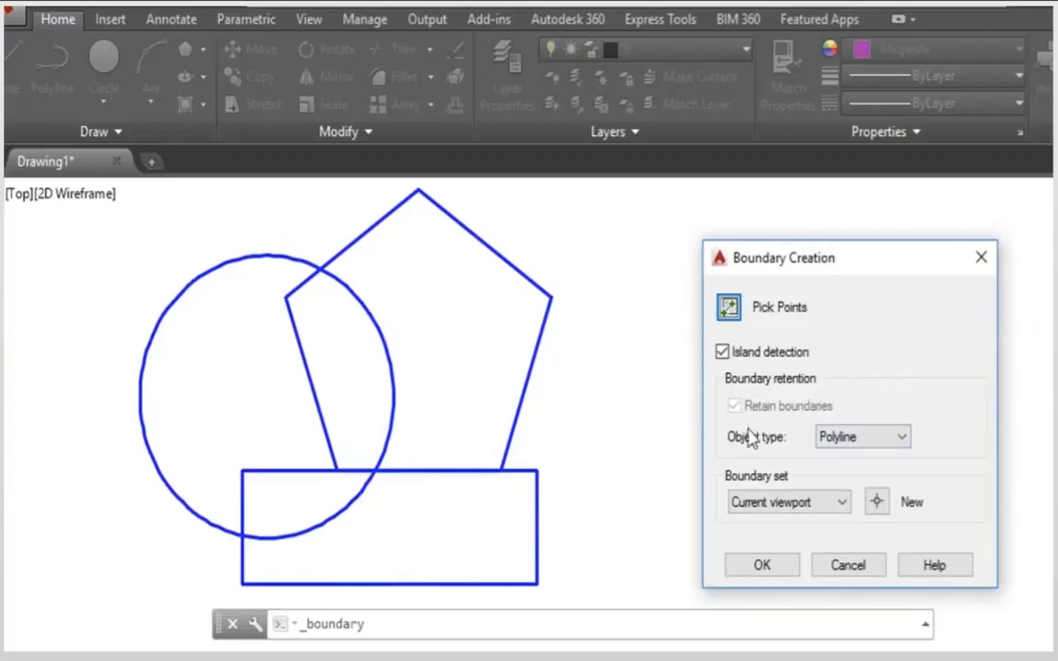
click(844, 439)
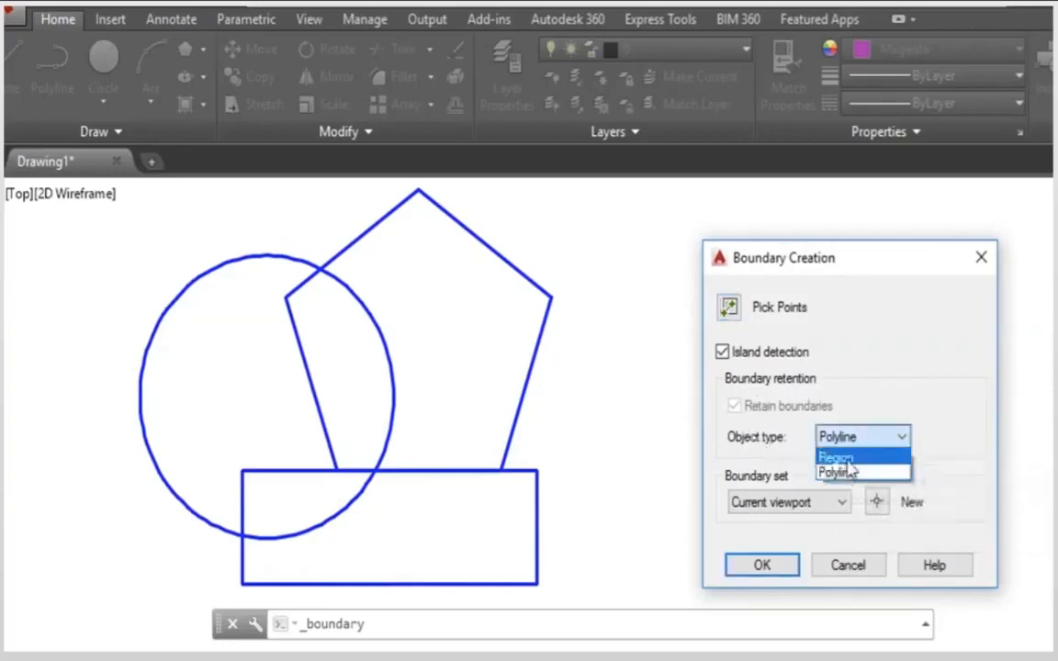
click(843, 472)
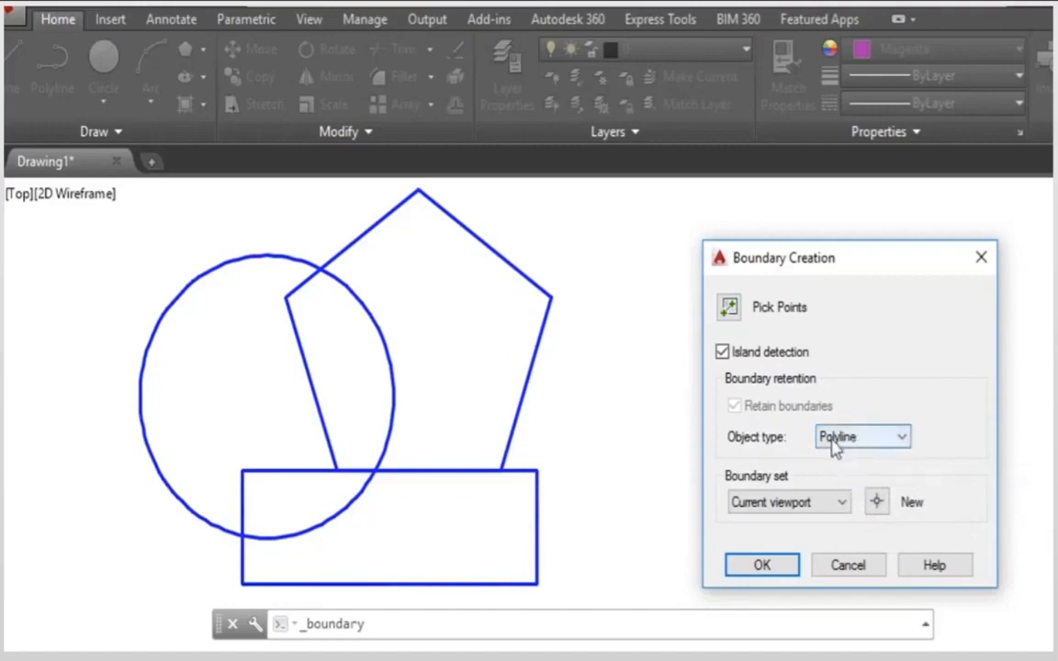
click(730, 309)
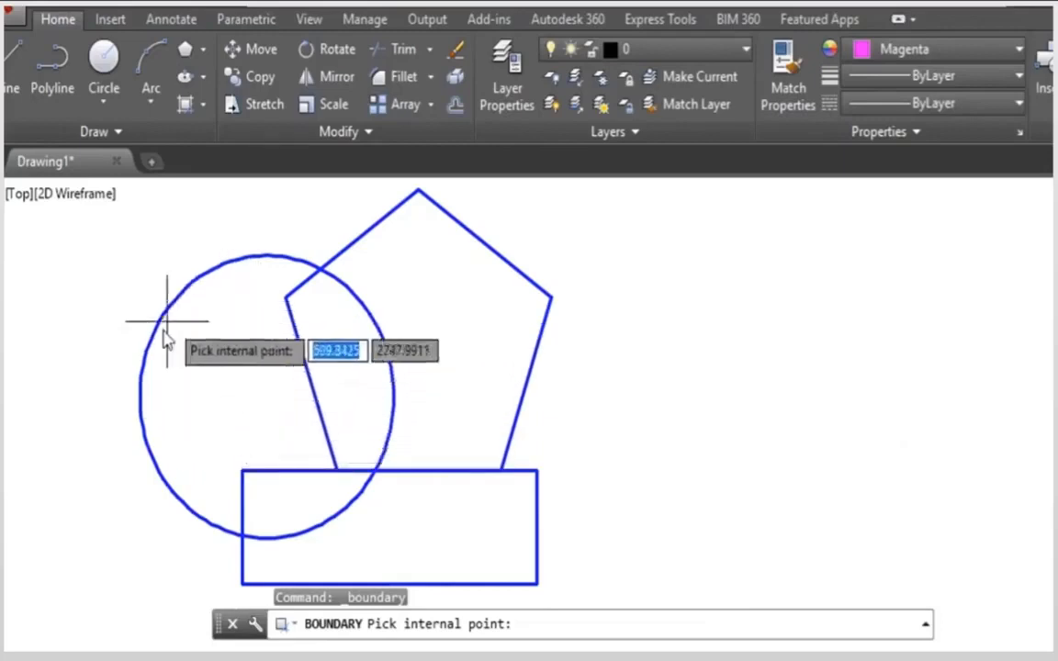
click(231, 381)
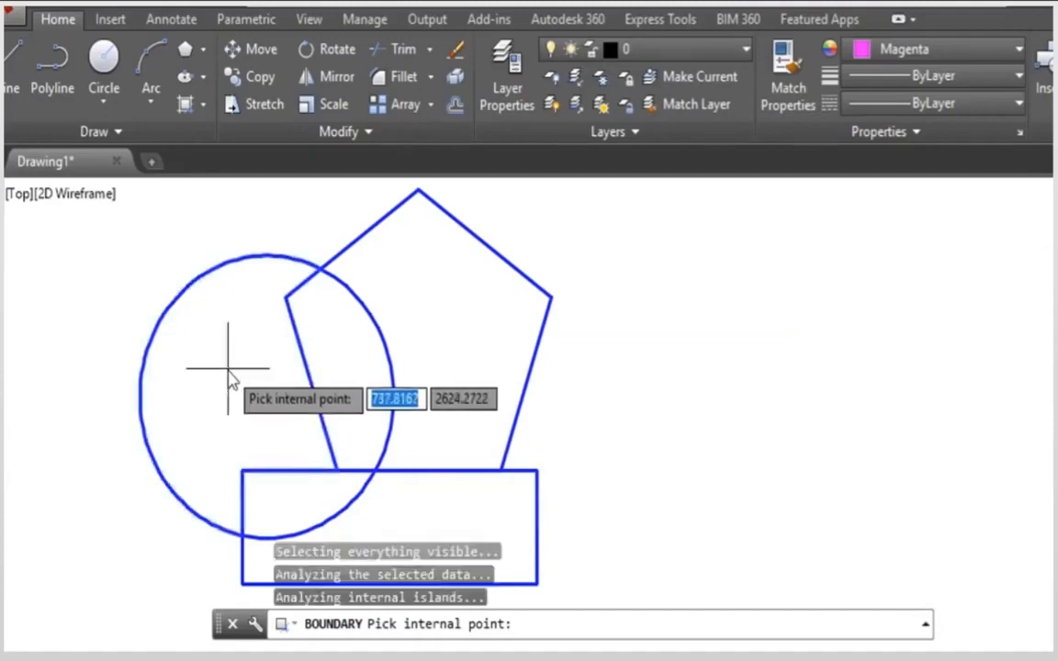
key(Return)
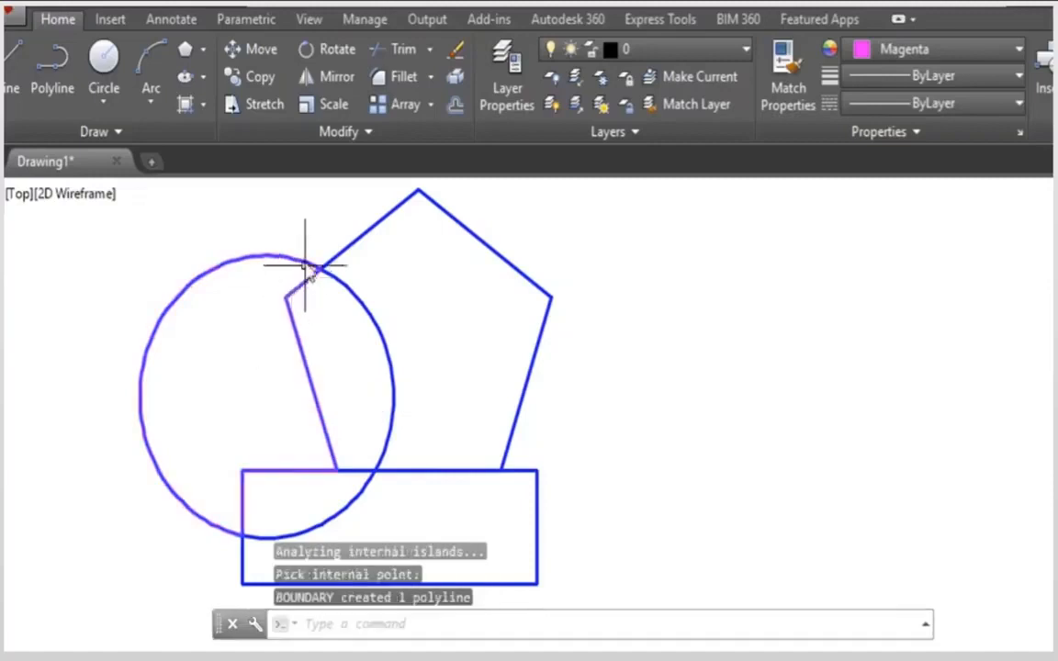
Step: Move the newly created boundary polyline horizontally out of the circle to the empty area beyond the pentagon
click(210, 271)
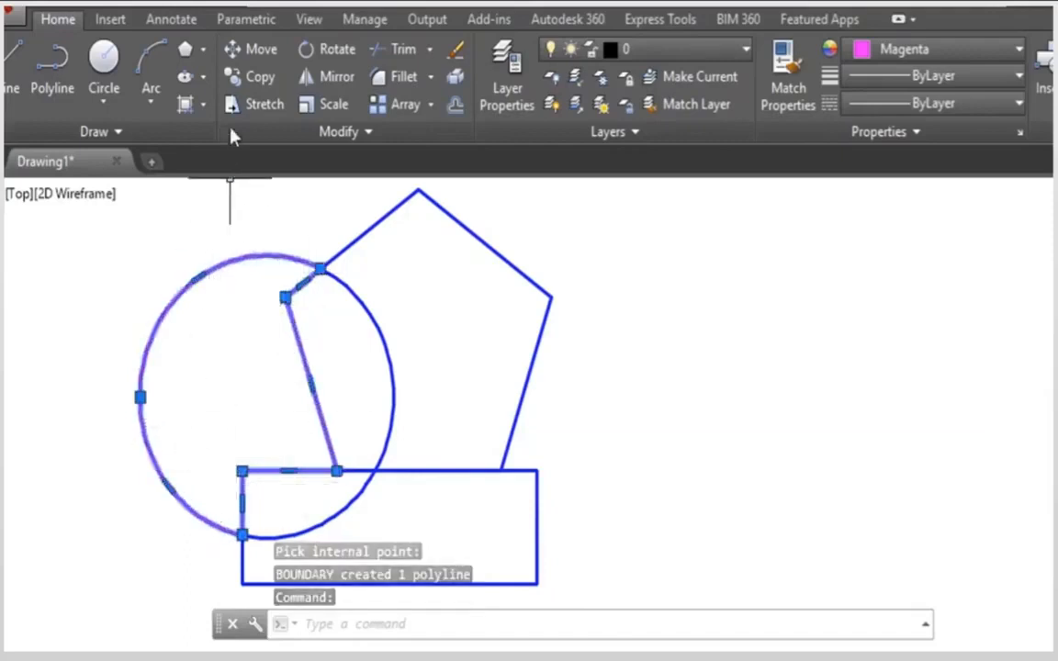
click(241, 51)
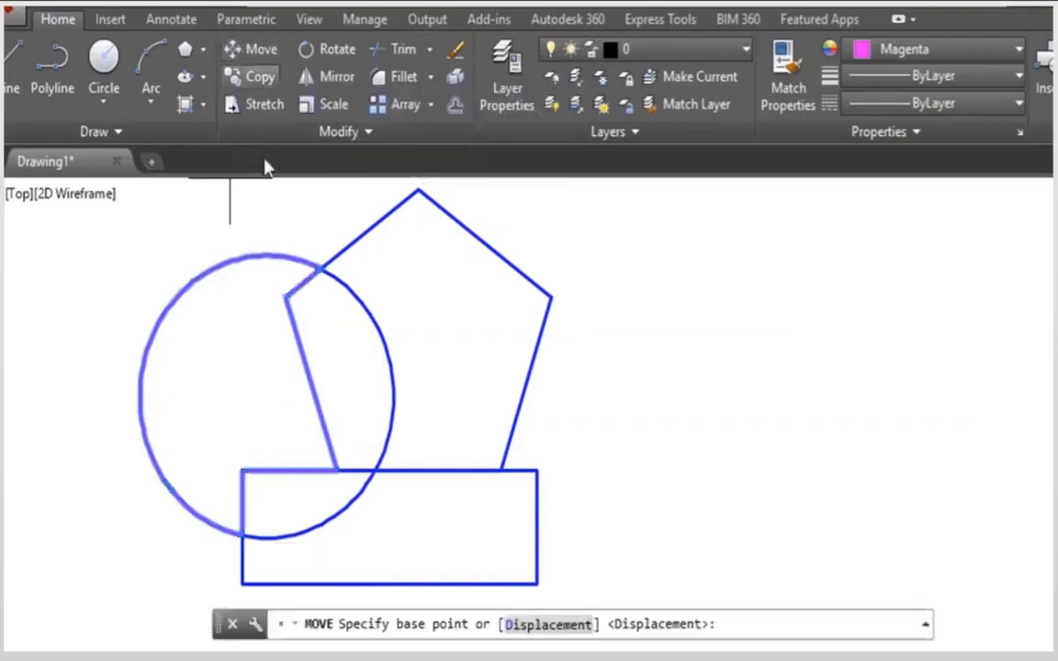
click(200, 387)
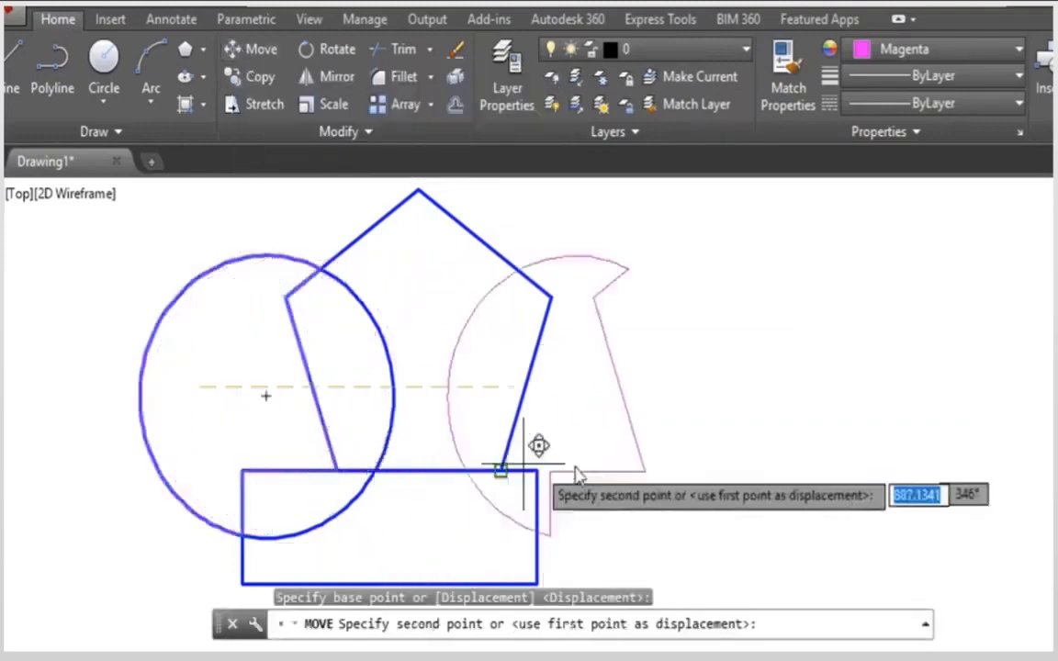
click(696, 459)
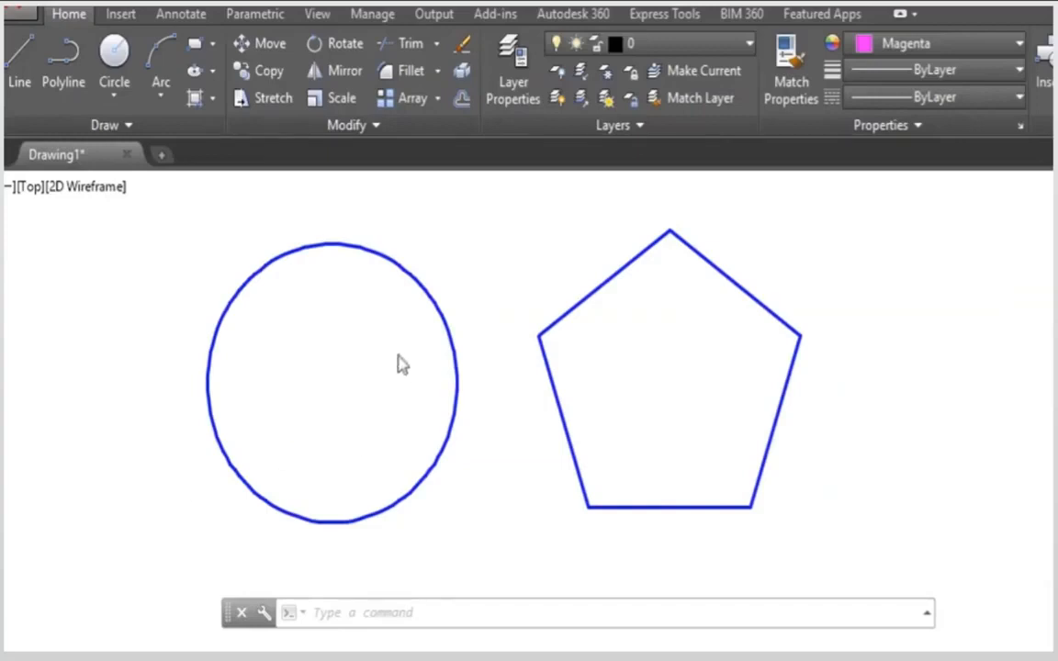
Step: Start the Hatch command and look through its available patterns, hatch colors and background colors
click(212, 99)
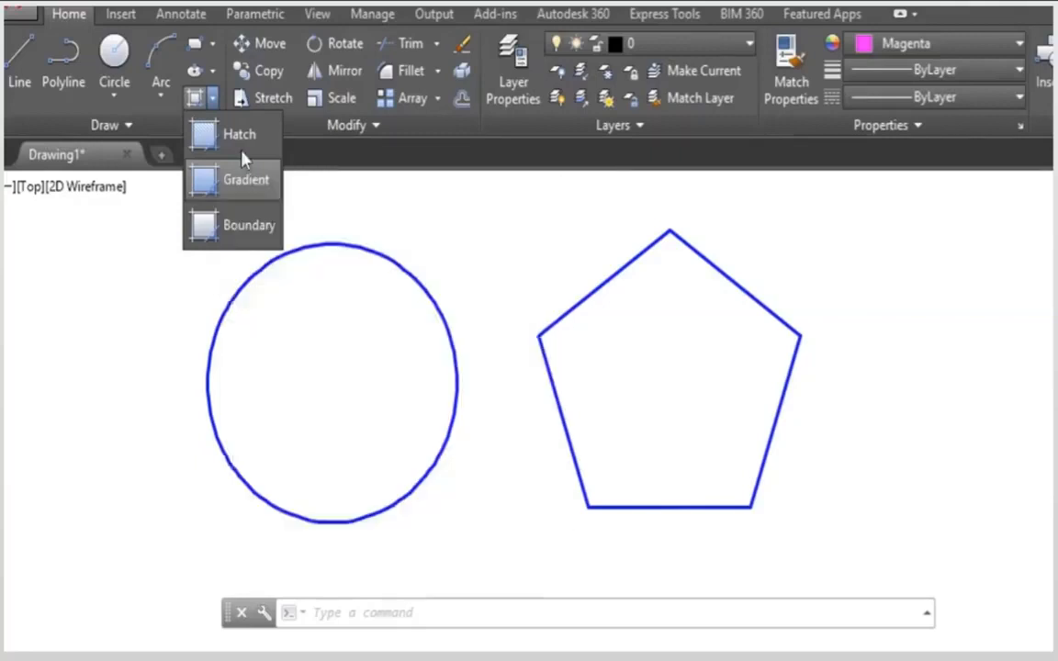
click(244, 140)
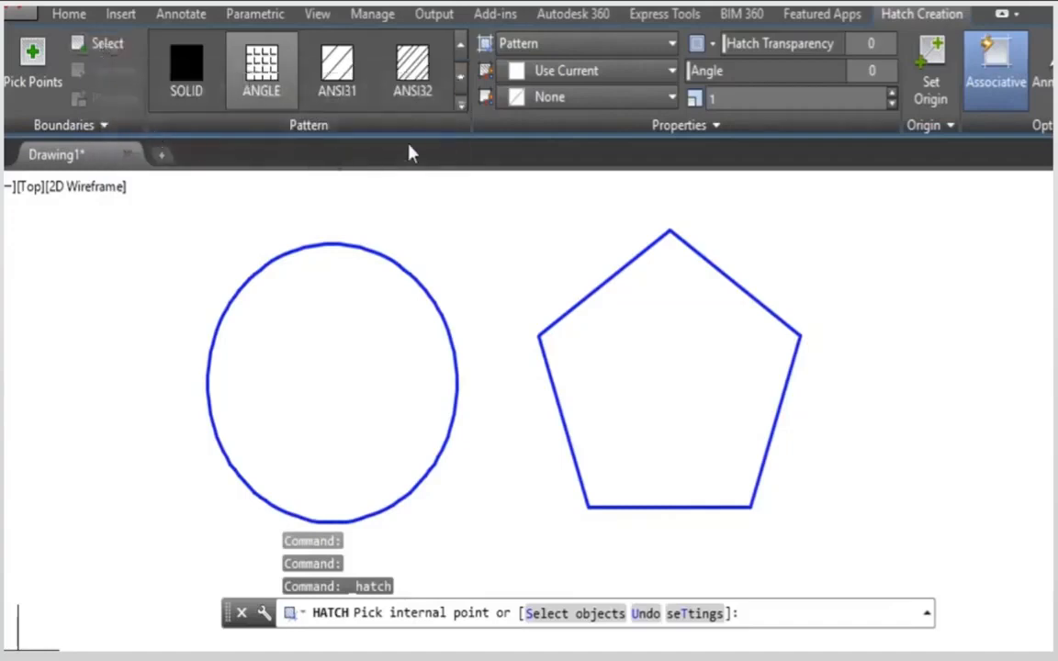
click(461, 107)
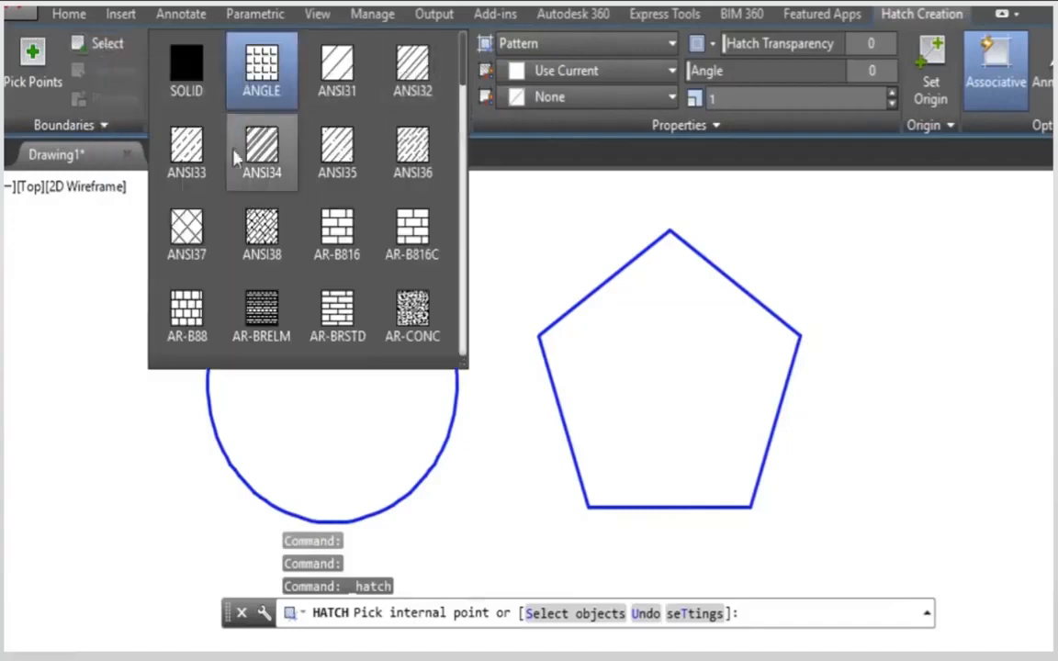
scroll(273, 184, down, 4)
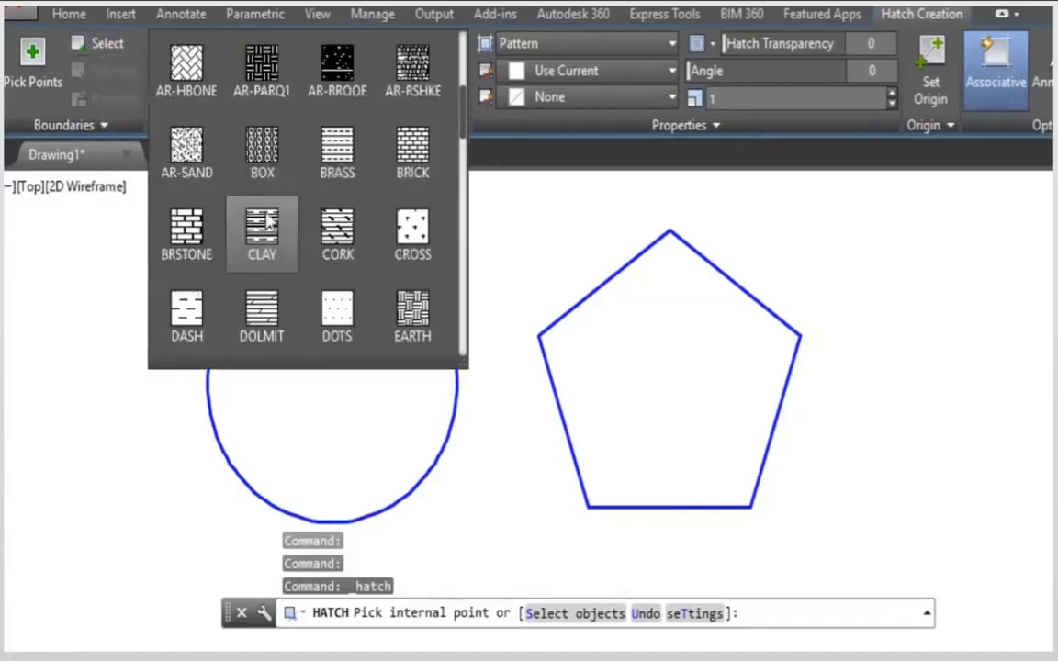
scroll(298, 262, down, 2)
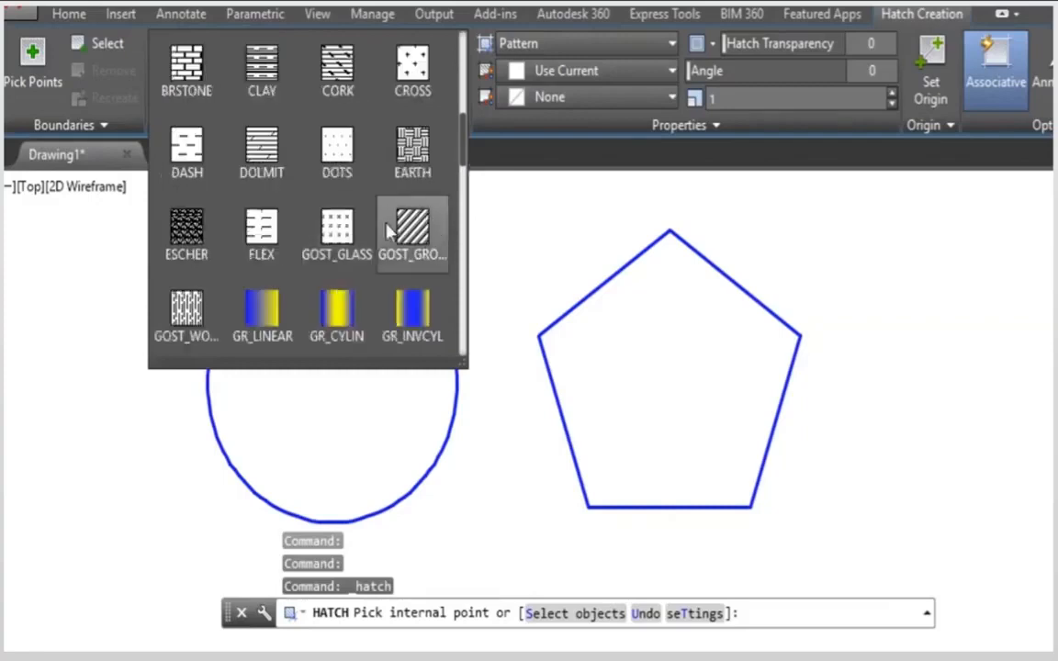
scroll(381, 227, down, 1)
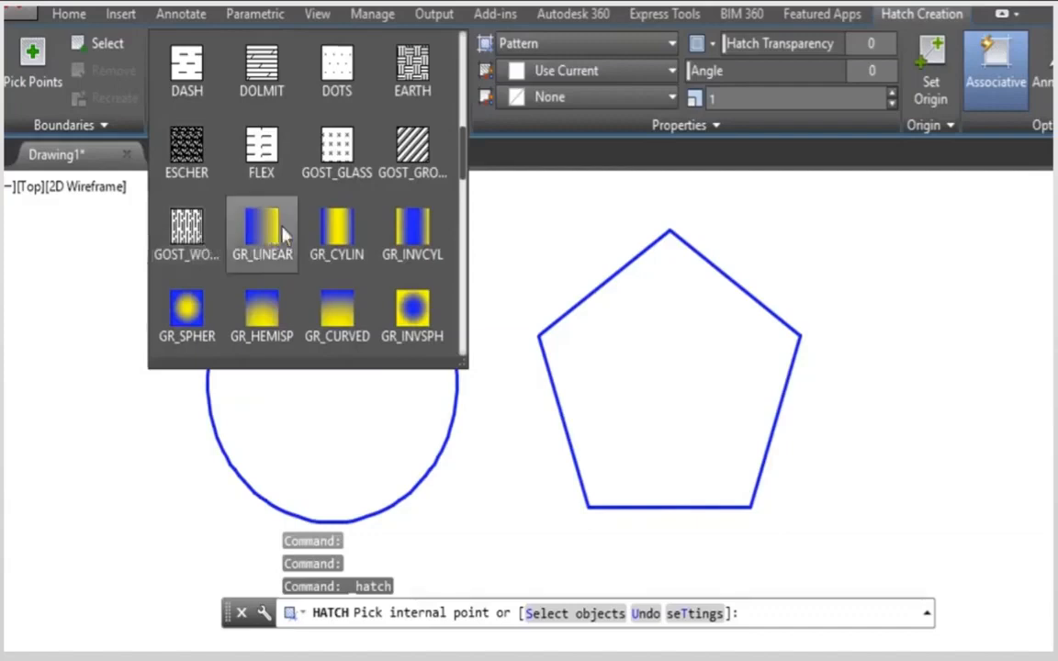
scroll(371, 240, down, 1)
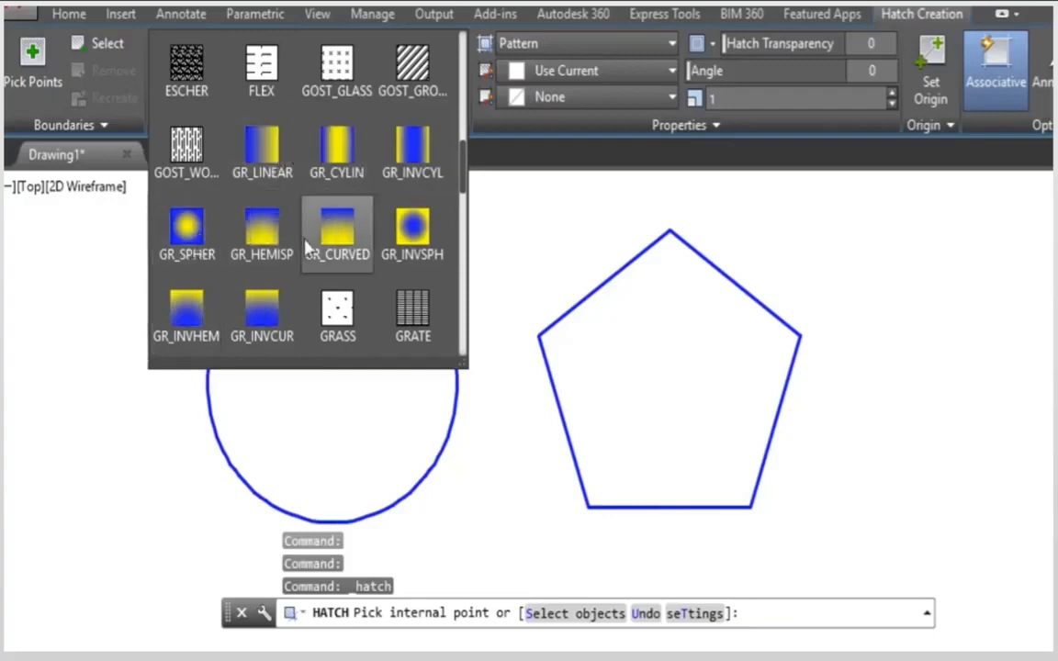
scroll(335, 249, down, 6)
scroll(326, 264, down, 6)
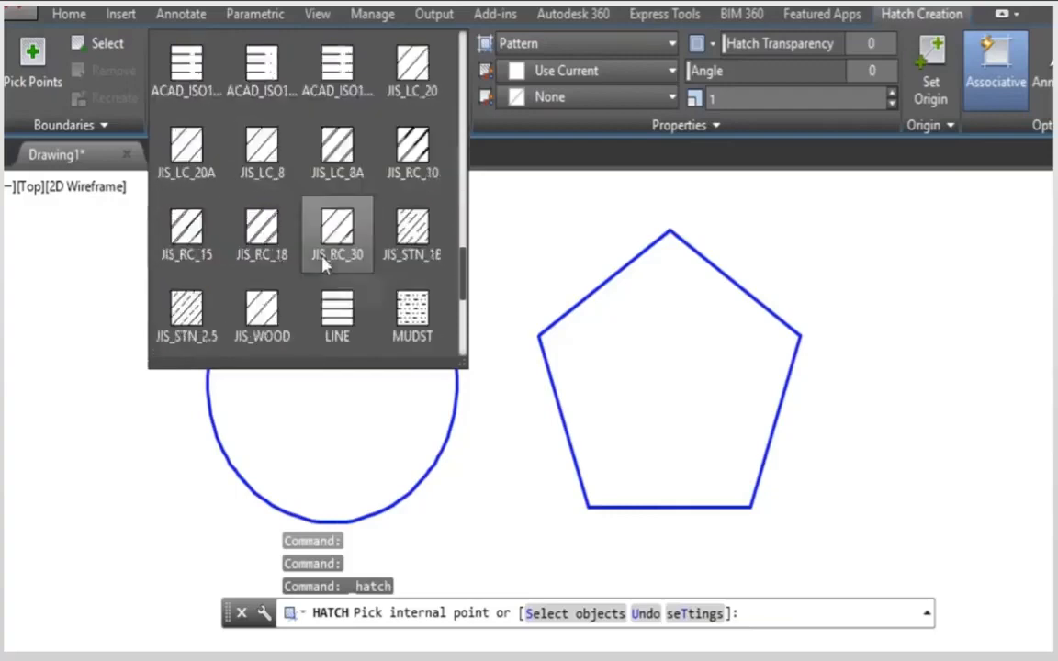
scroll(324, 288, up, 1)
scroll(326, 295, up, 11)
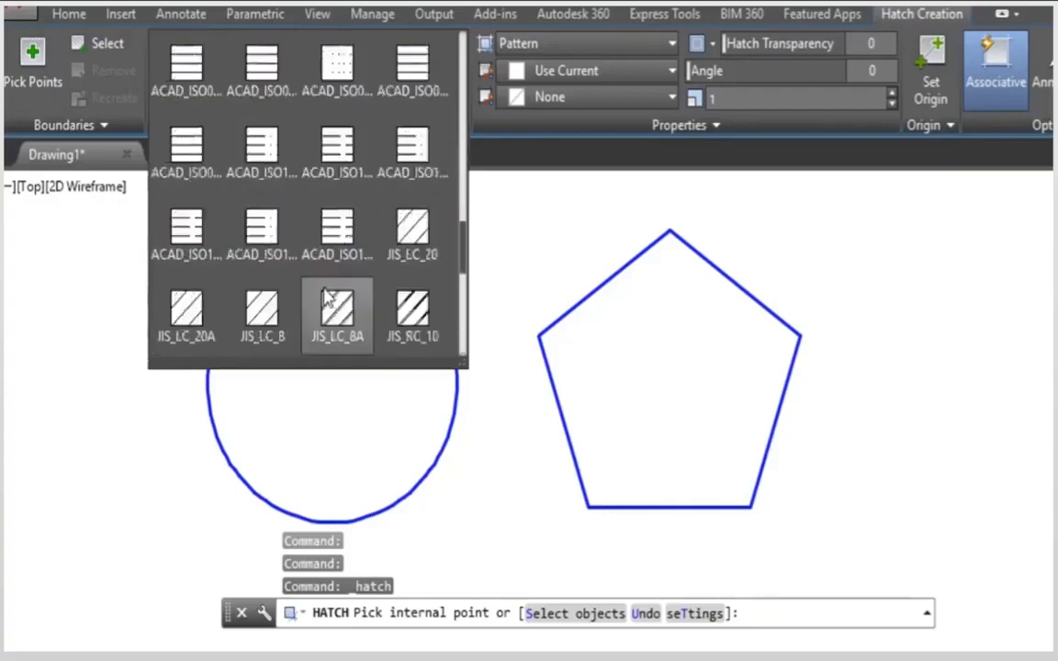
click(670, 74)
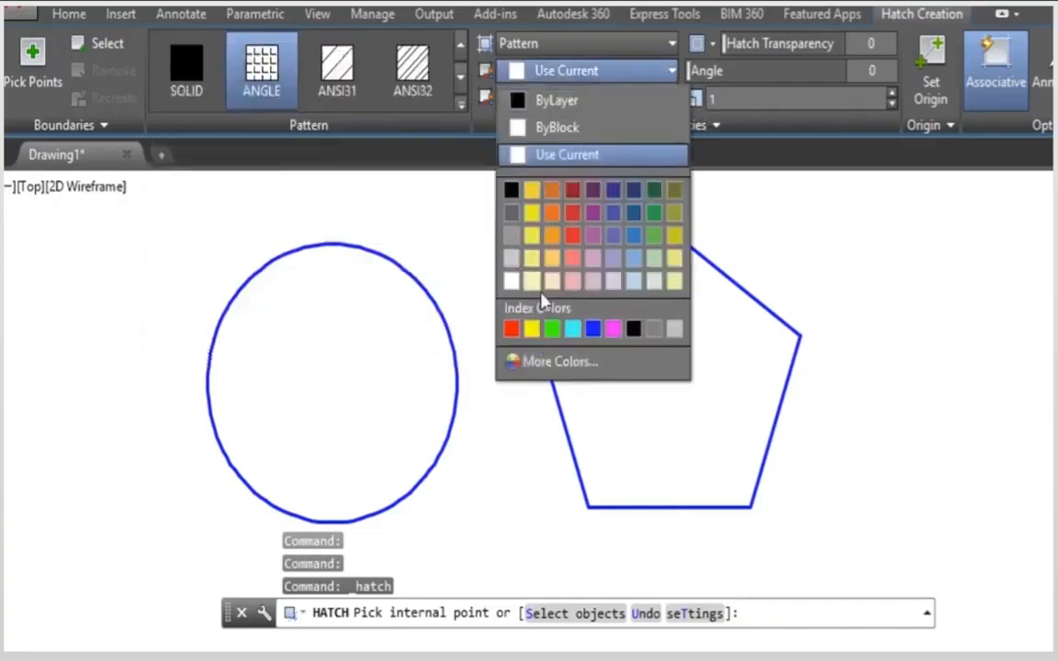
click(658, 75)
click(668, 99)
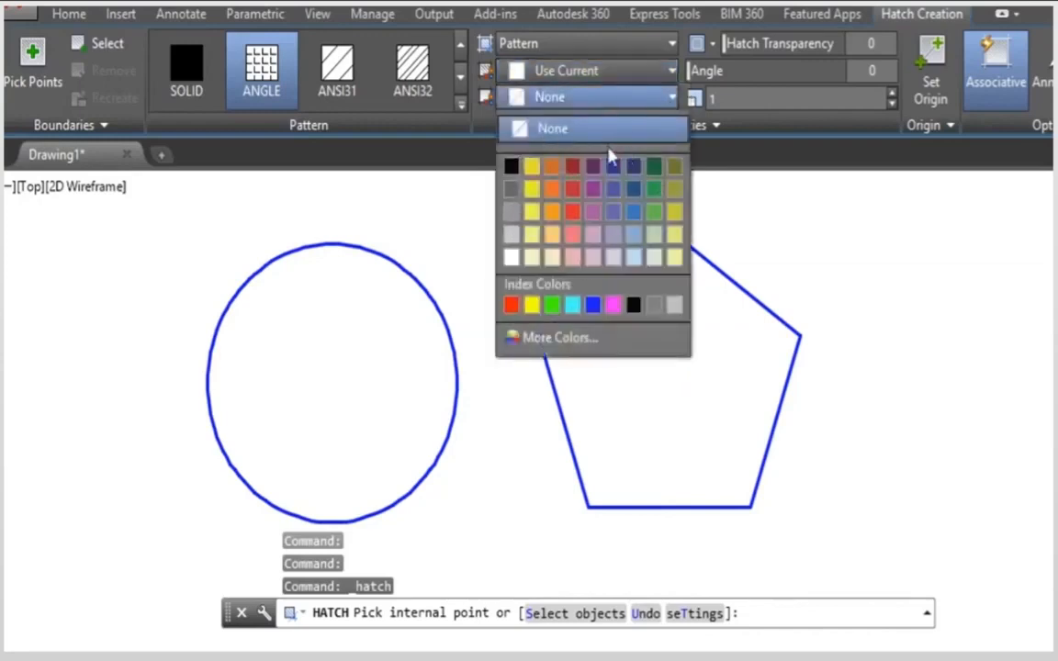
click(752, 83)
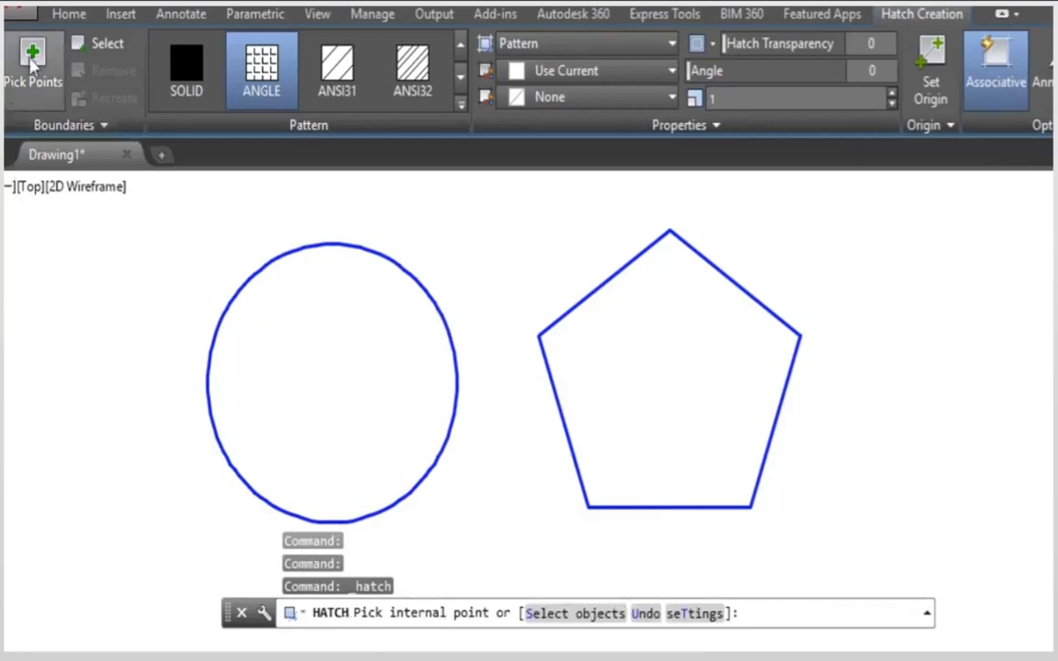
Step: Hatch the inside of the circle with the ANGLE pattern and set the hatch scale to 10
click(336, 386)
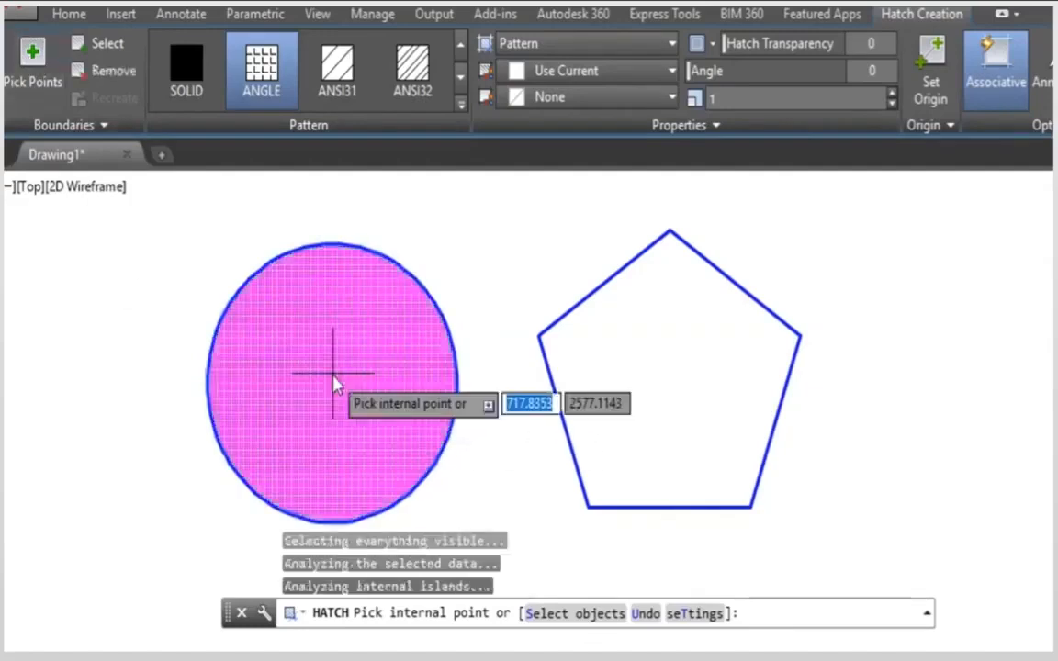
scroll(336, 385, up, 5)
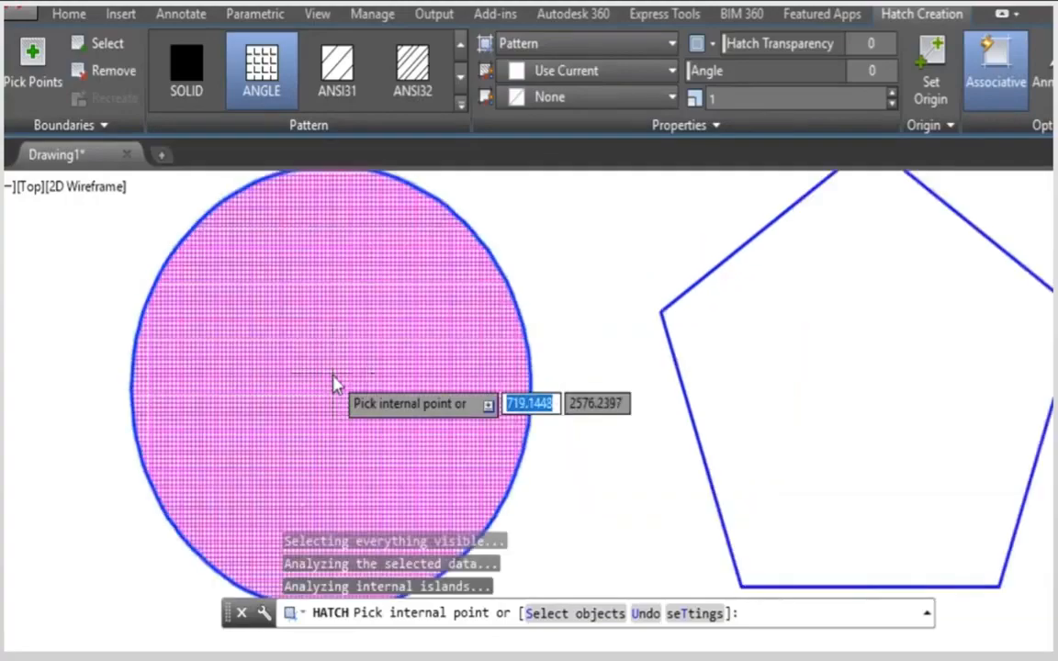
scroll(334, 386, down, 5)
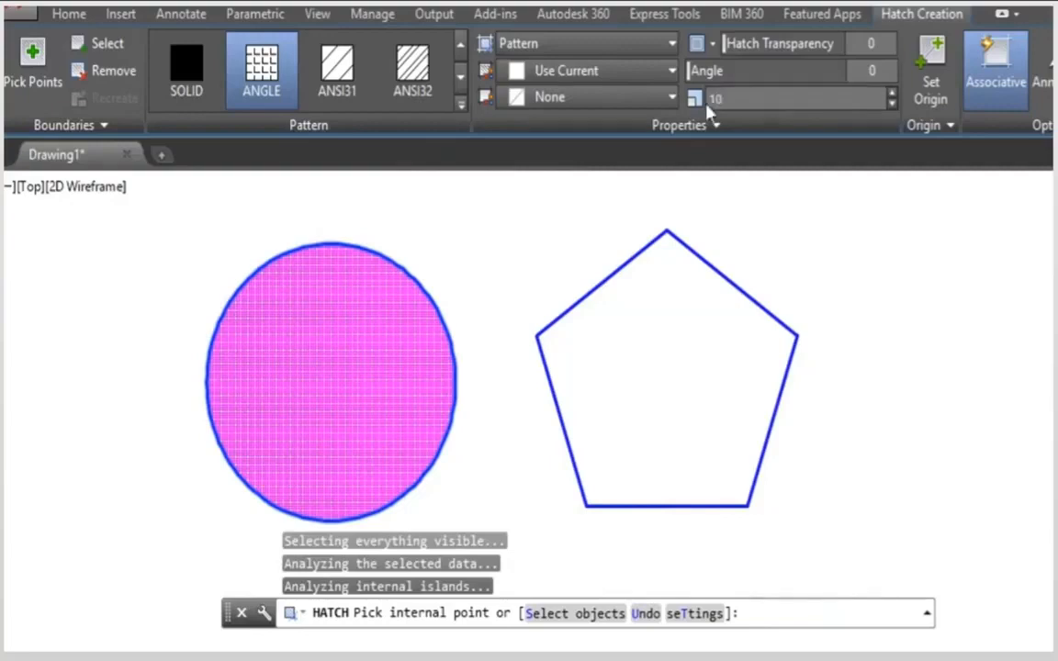
key(Return)
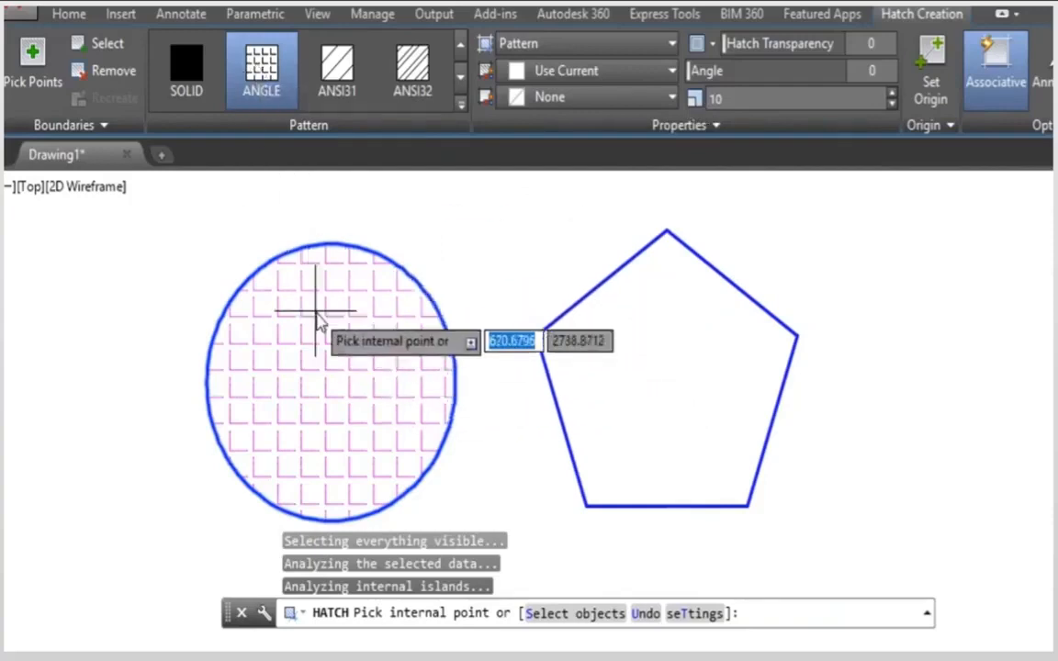
Step: Try the ANSI32, AR-BRELM, AR-B816, AR-B816C and BRASS patterns on the circle's hatch
click(407, 66)
click(461, 104)
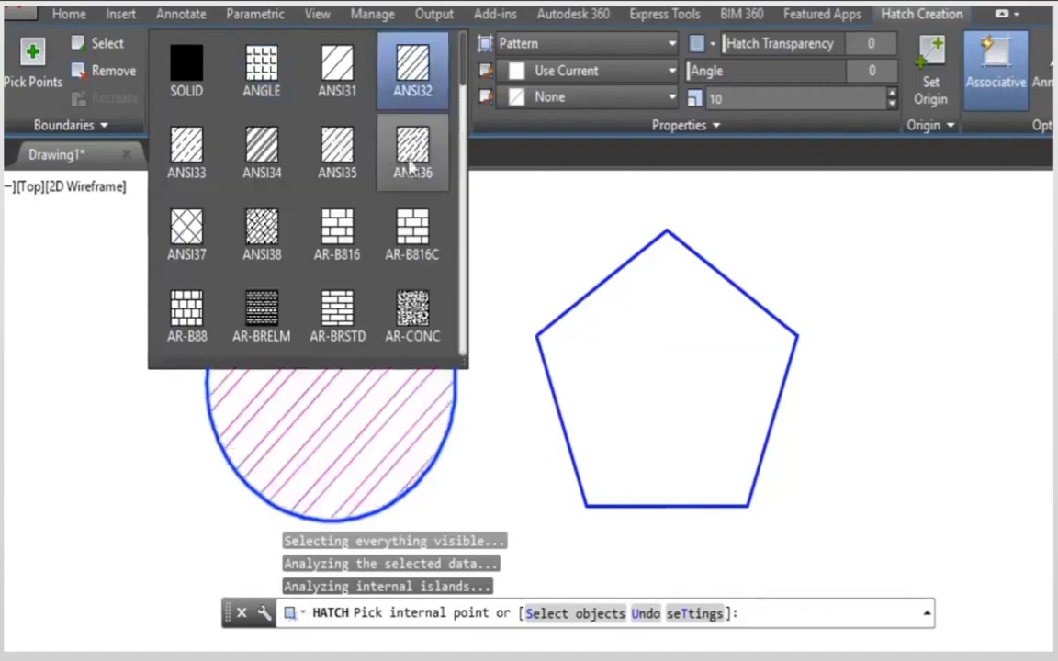
click(285, 310)
middle_drag(366, 431, 652, 389)
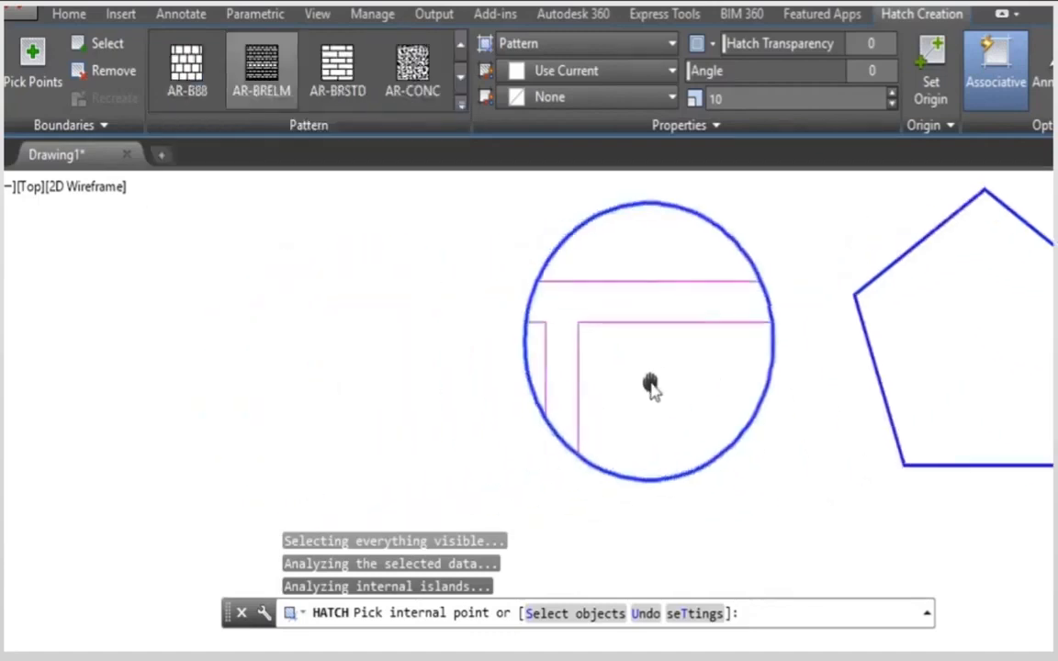
click(459, 104)
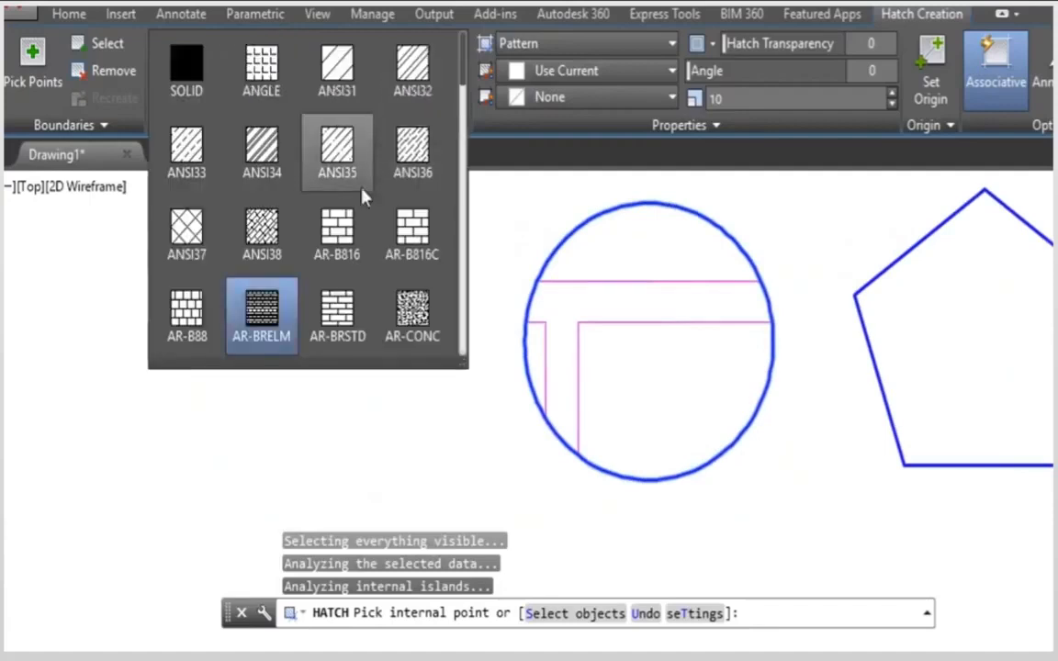
click(337, 229)
click(459, 104)
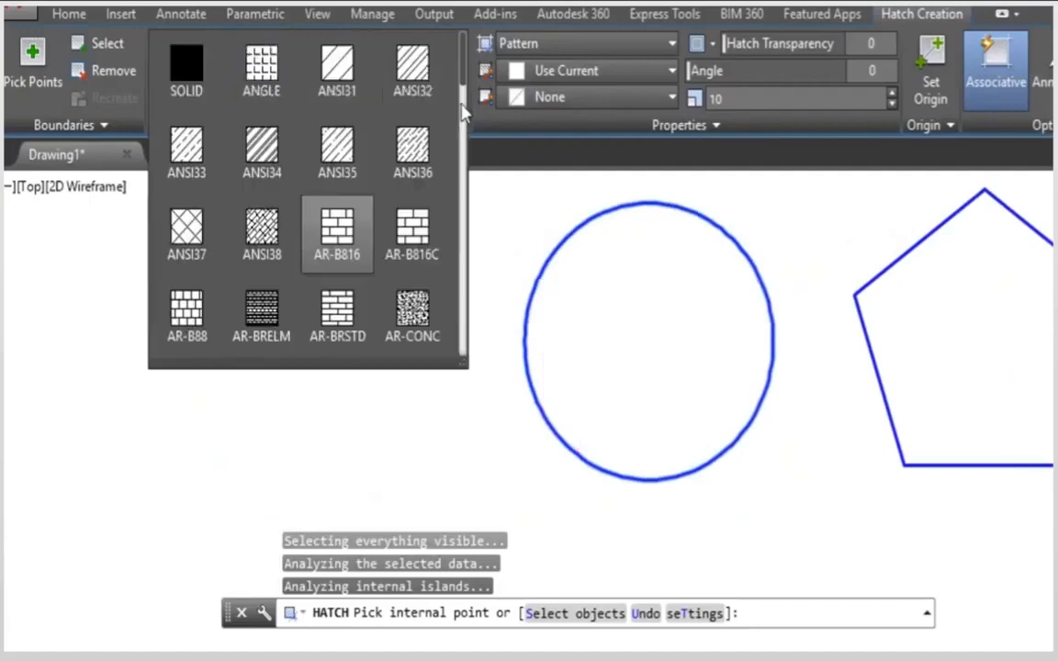
click(427, 210)
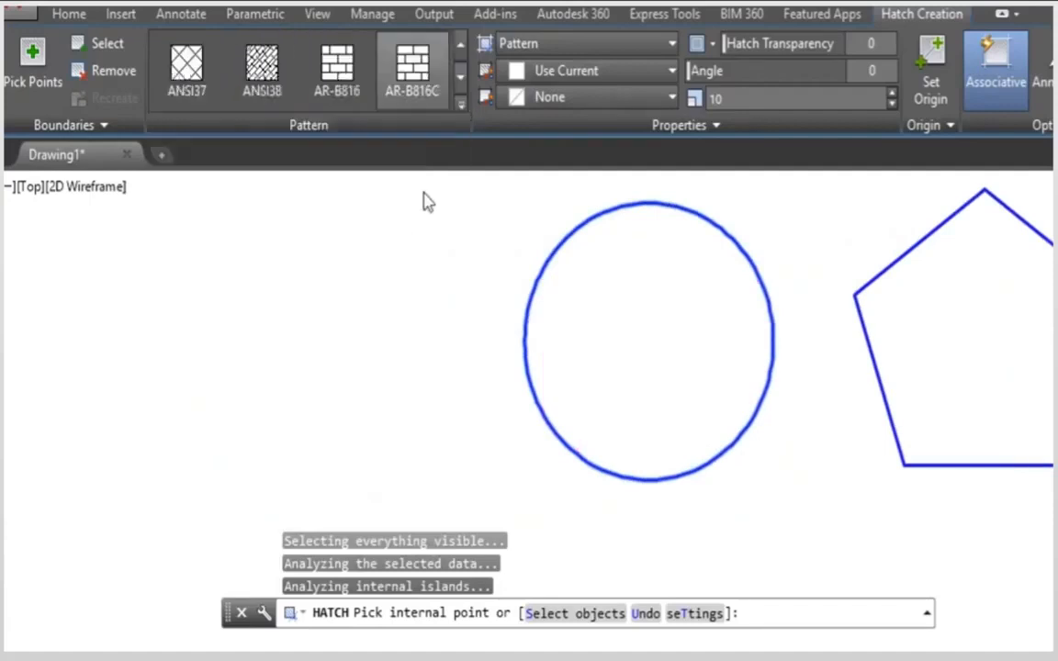
click(462, 105)
scroll(334, 247, down, 3)
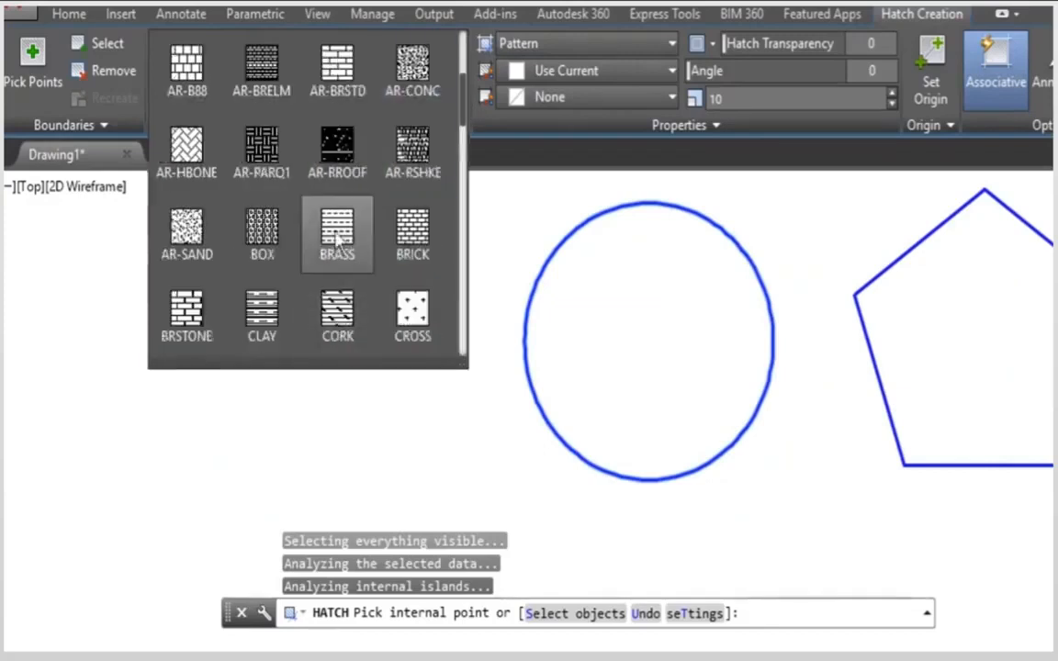
click(336, 237)
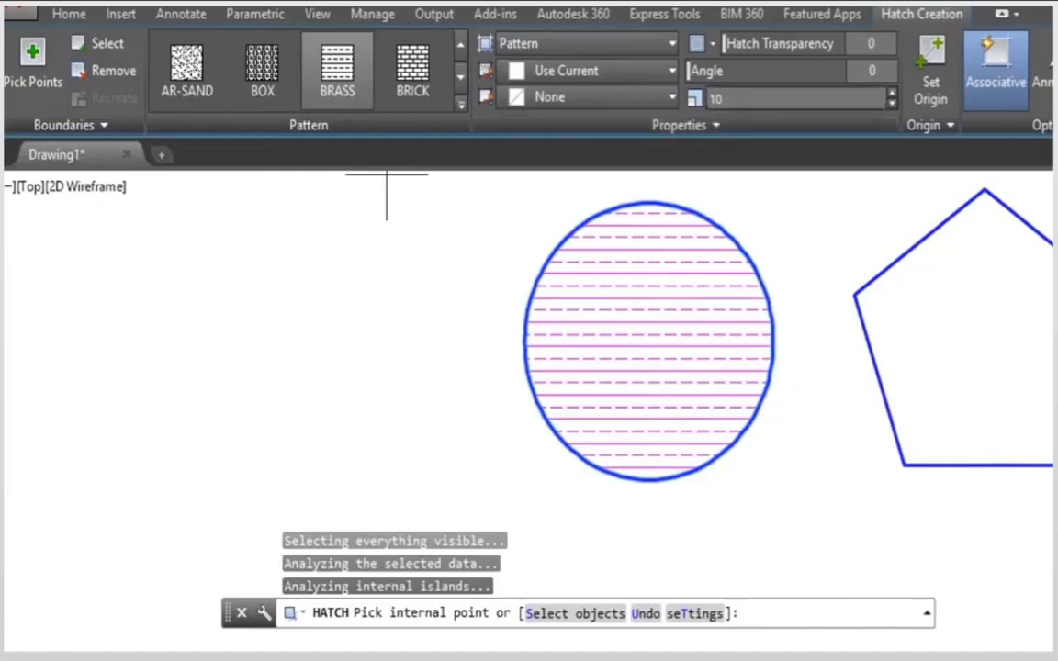
Step: Change the circle's hatch pattern to CROSS
click(461, 79)
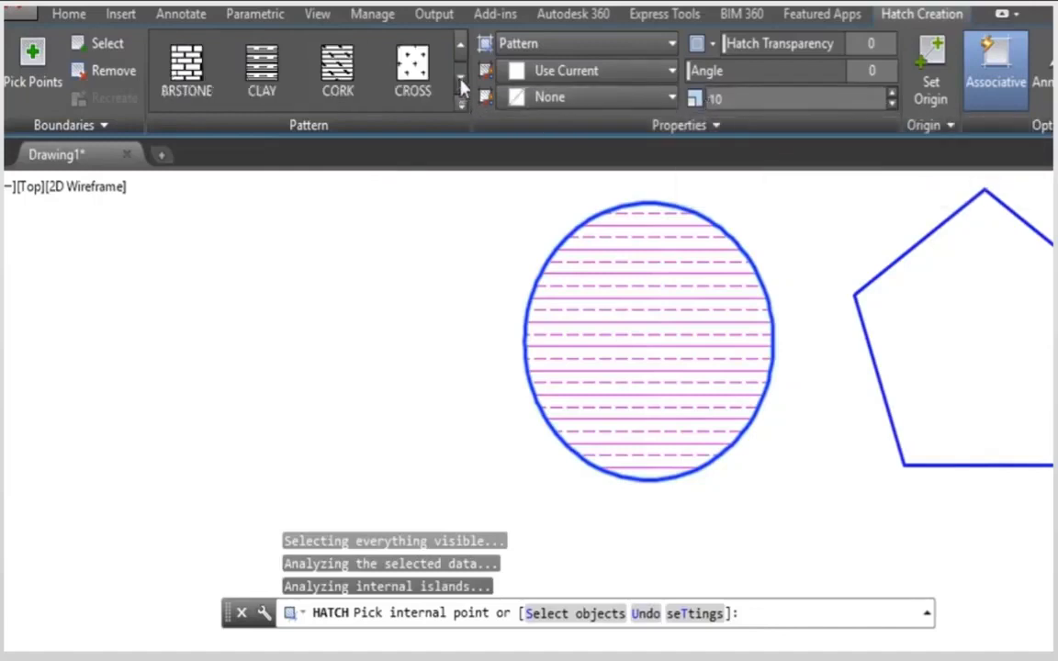
click(412, 72)
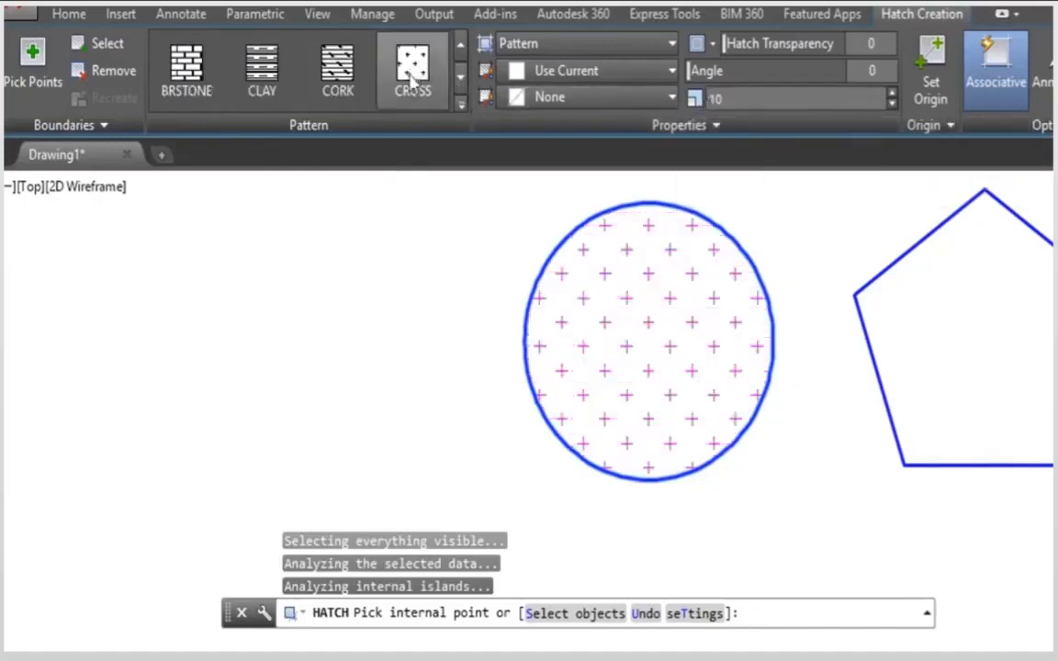
middle_drag(613, 350, 389, 385)
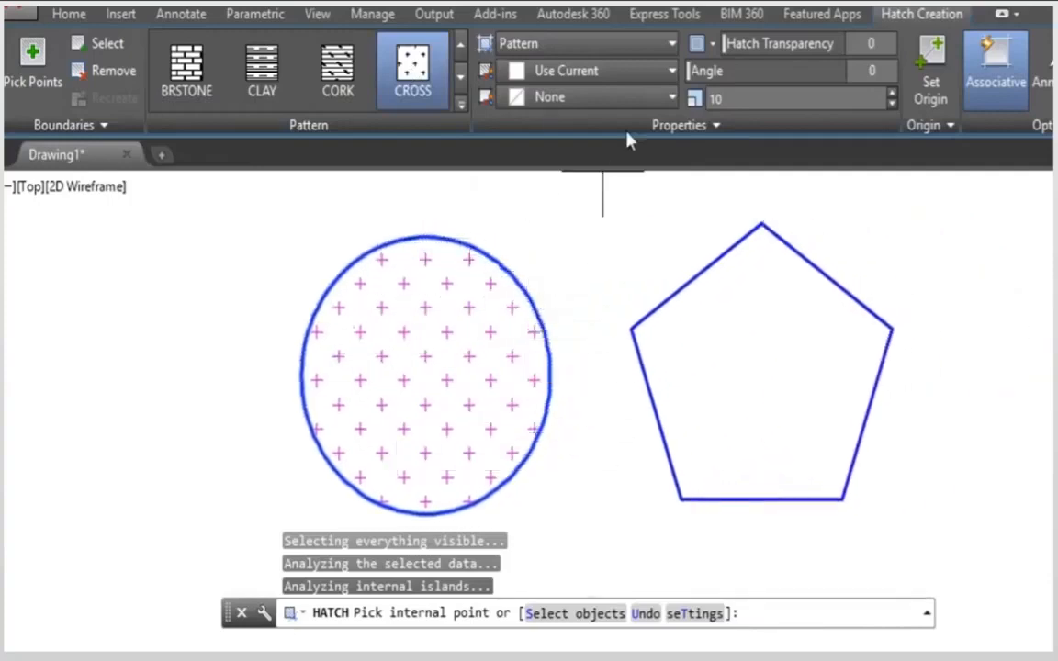
Step: Recolor the circle's hatch, trying 16,86,137 before choosing 34,52,110, and set its background color to 248,246,176
click(652, 73)
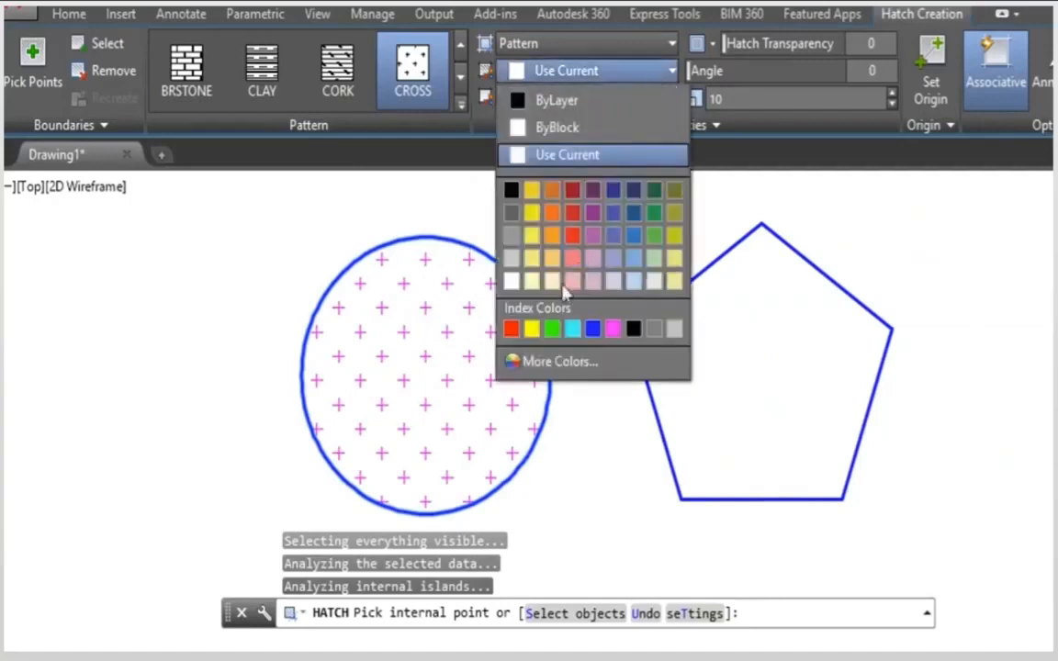
click(632, 220)
click(500, 70)
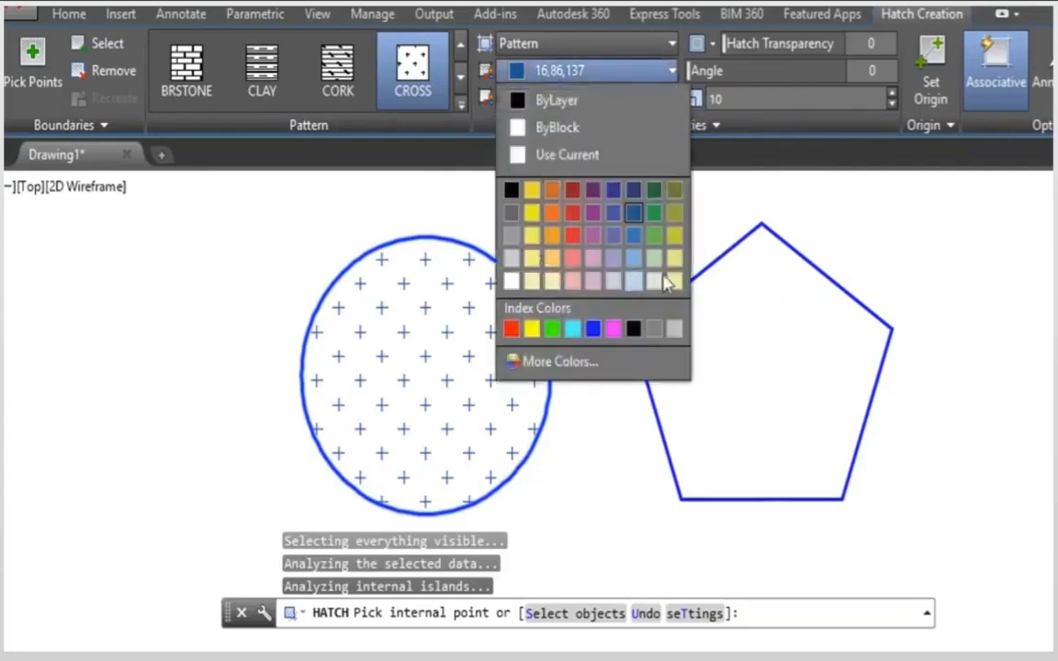
click(633, 189)
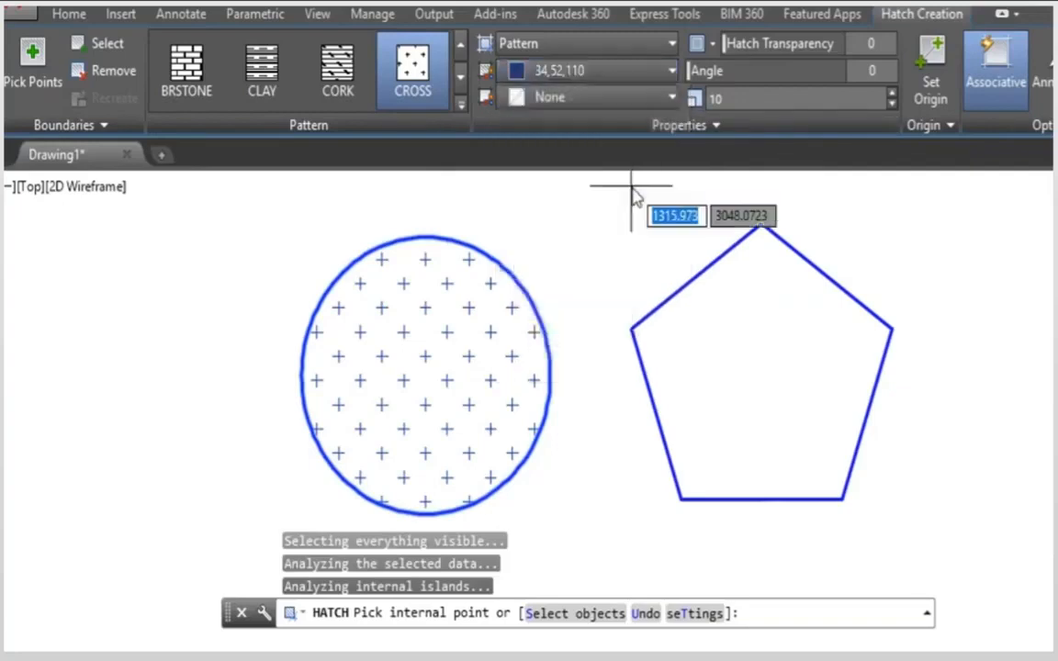
click(669, 98)
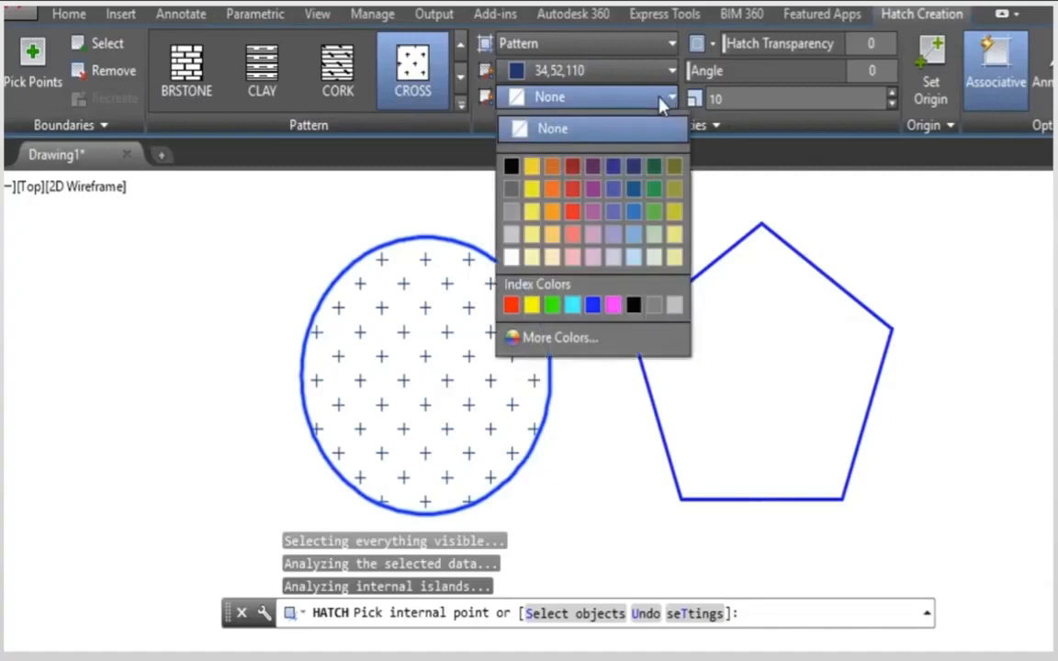
click(531, 258)
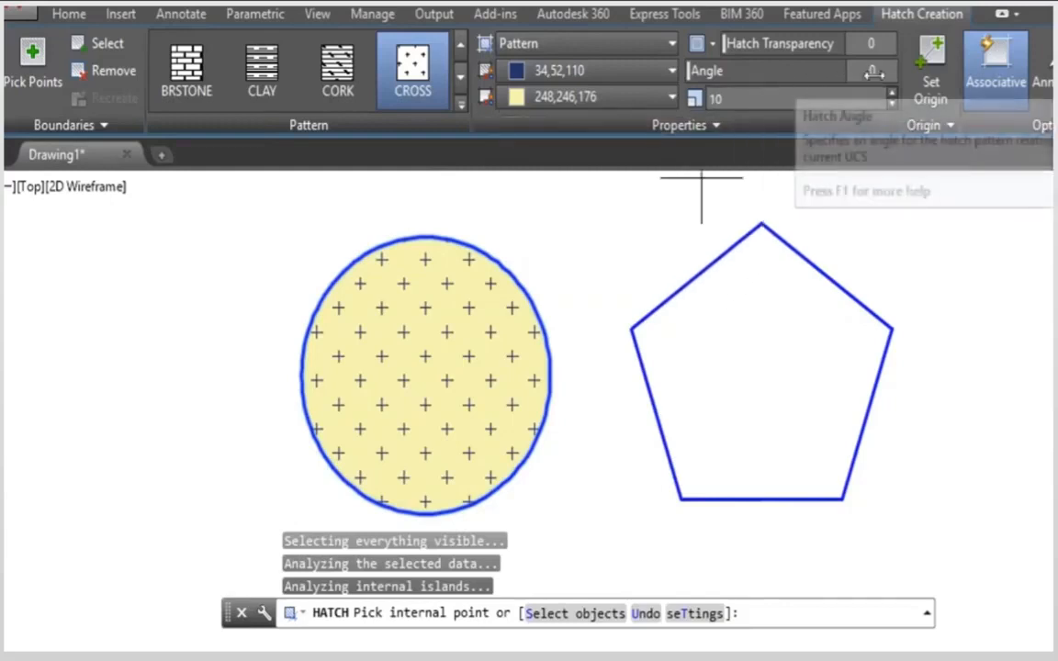
Step: Set the circle's hatch angle to 45 and finish the hatch
text(45)
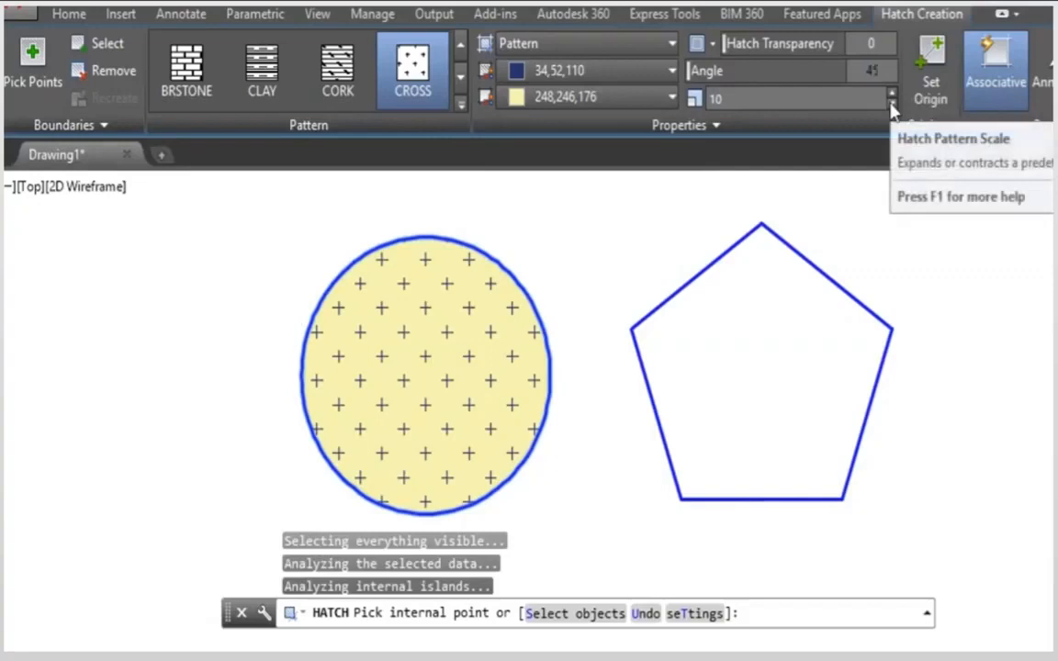
key(Return)
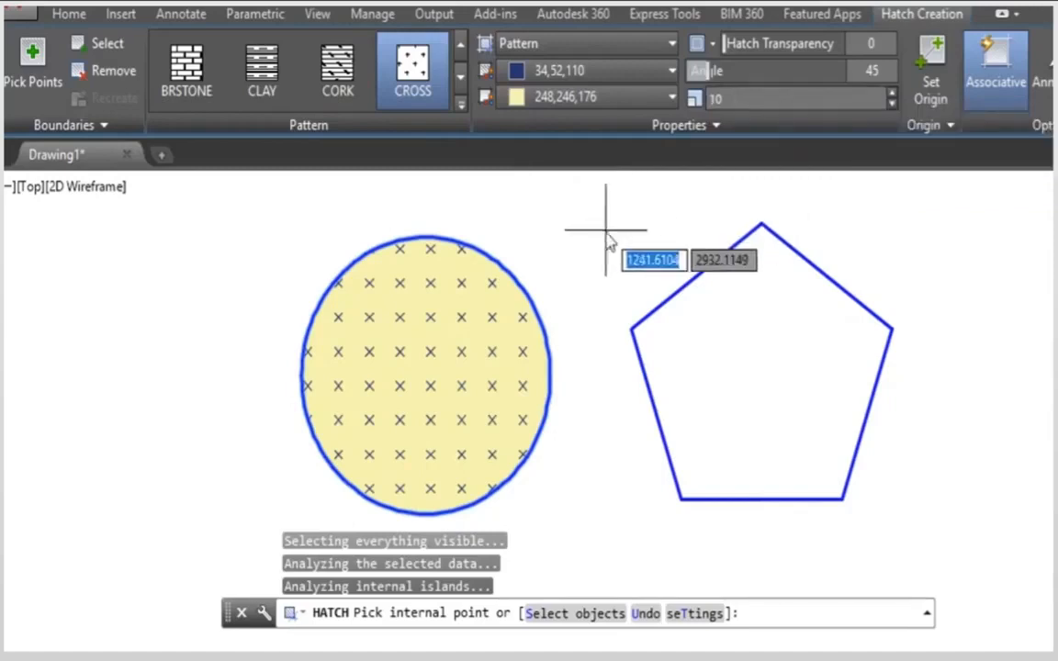
key(Return)
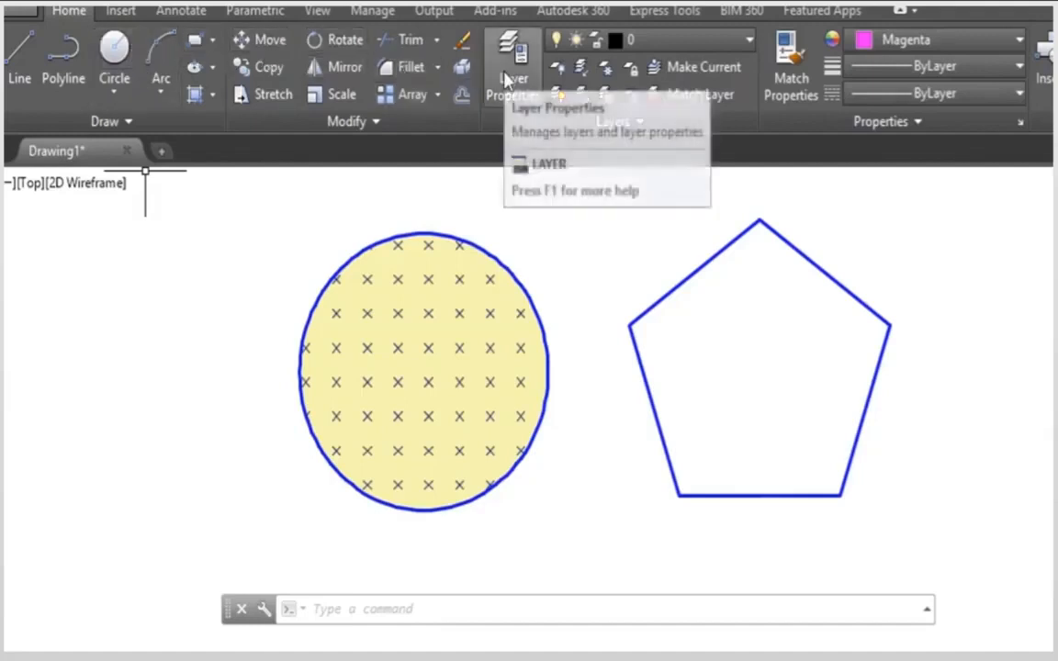
Step: Fill the inside of the pentagon with a GR_SPHER gradient
mouse_move(524, 246)
middle_down()
mouse_move(472, 236)
mouse_move(473, 248)
middle_up()
click(473, 246)
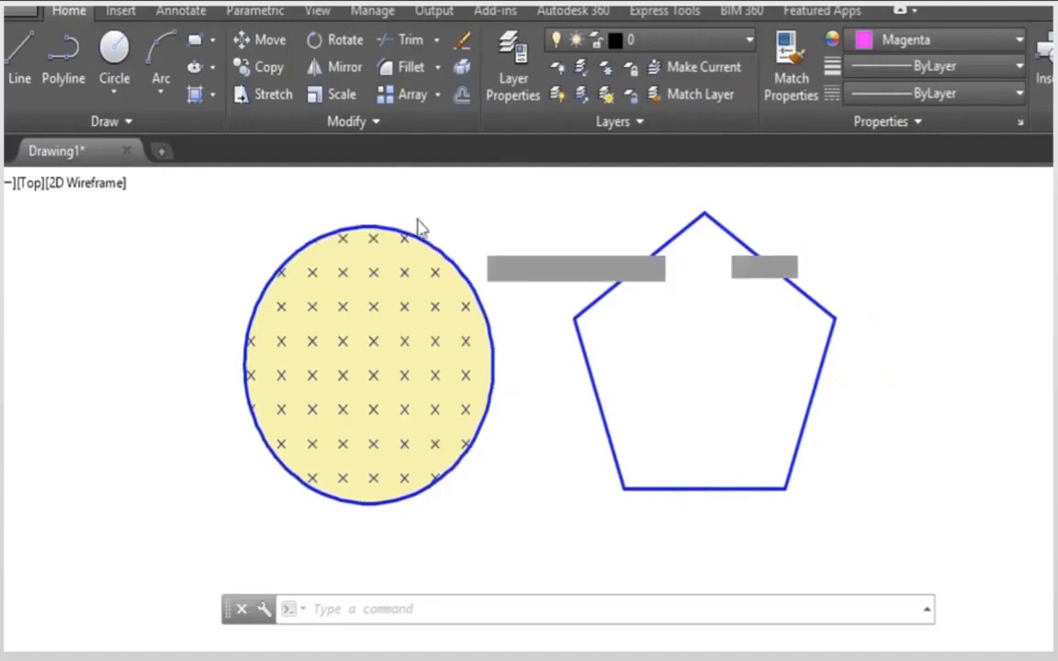
click(472, 204)
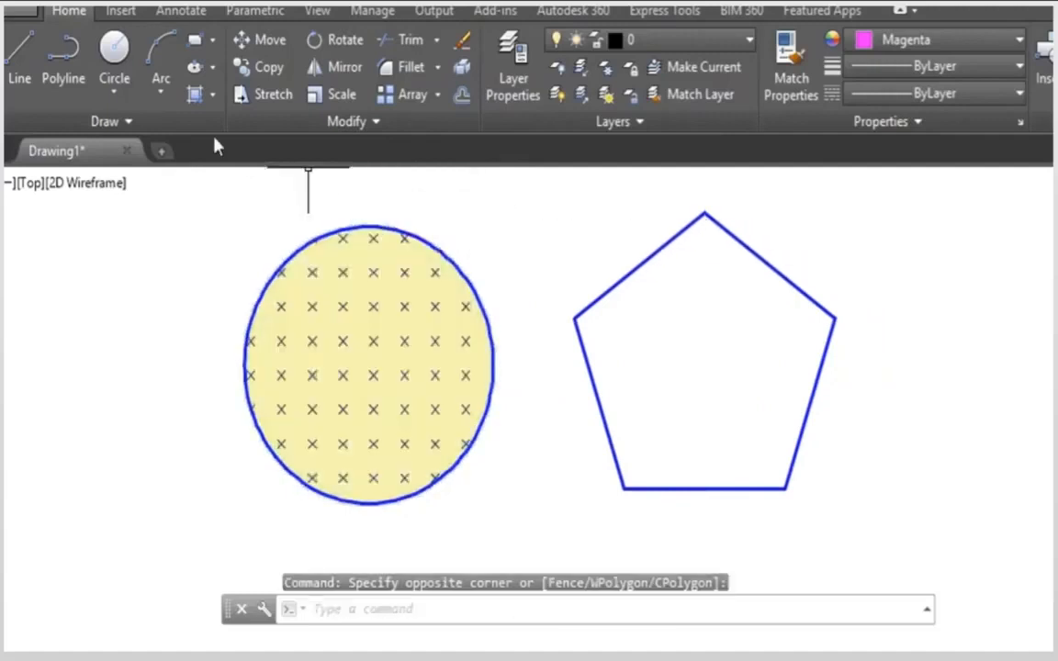
click(212, 94)
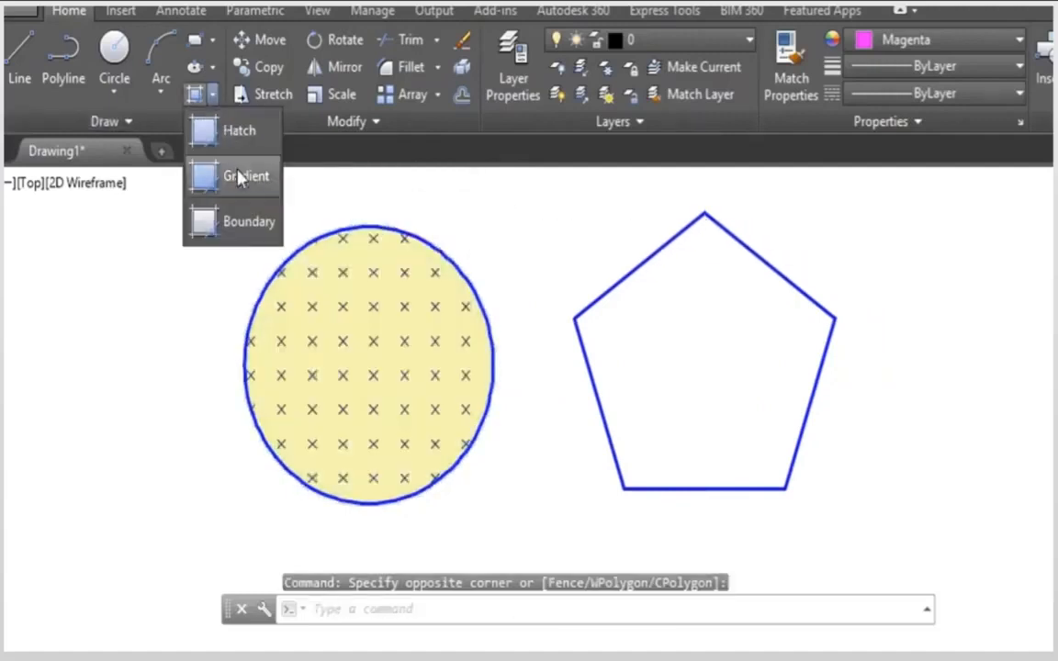
click(237, 176)
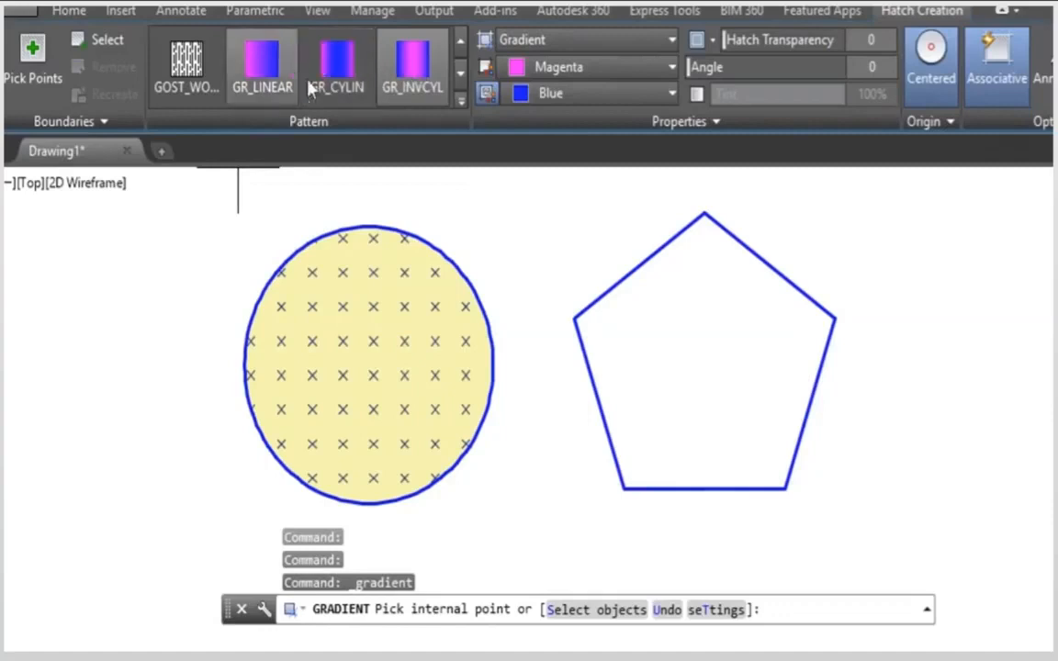
click(459, 103)
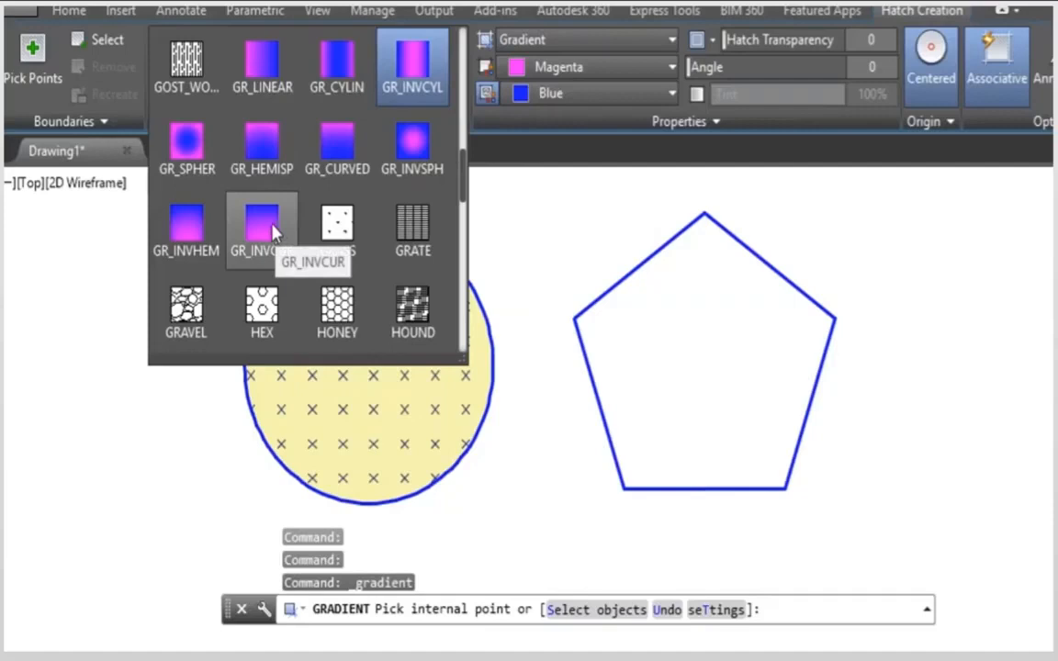
click(187, 151)
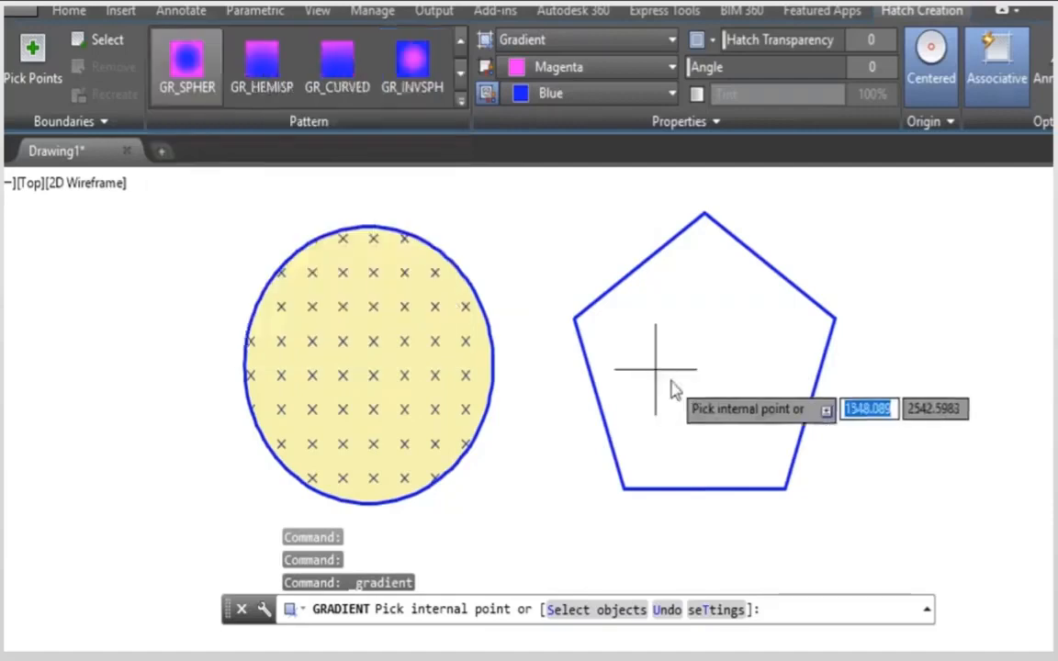
click(652, 370)
Step: Try other gradient patterns on the pentagon, including GR_INVCYL, and settle on GR_CYLIN
click(412, 94)
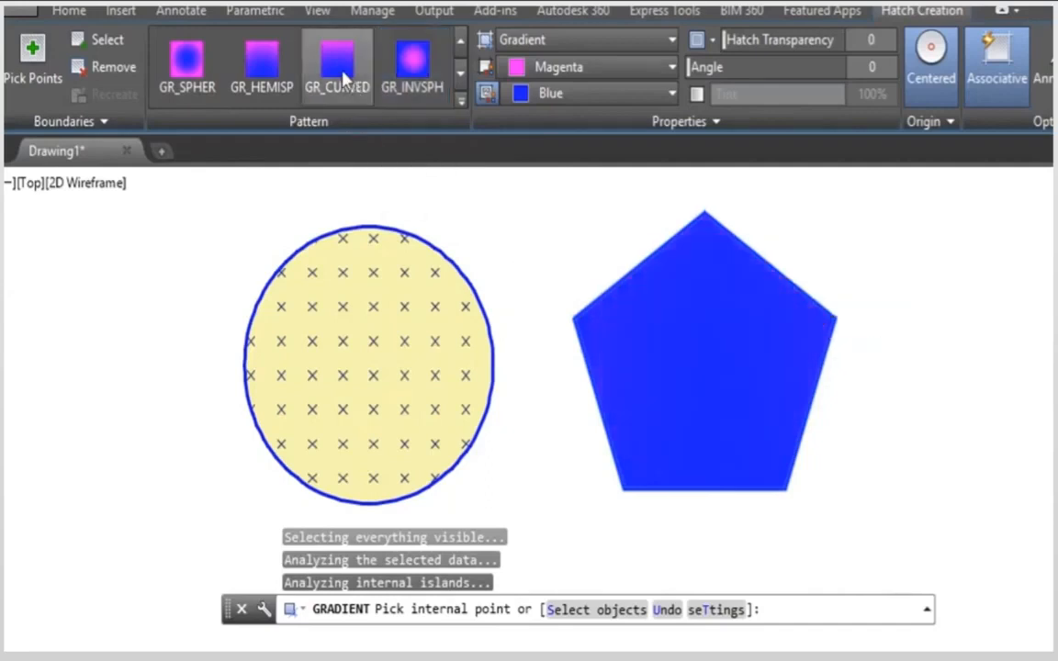
scroll(418, 37, up, 1)
click(414, 59)
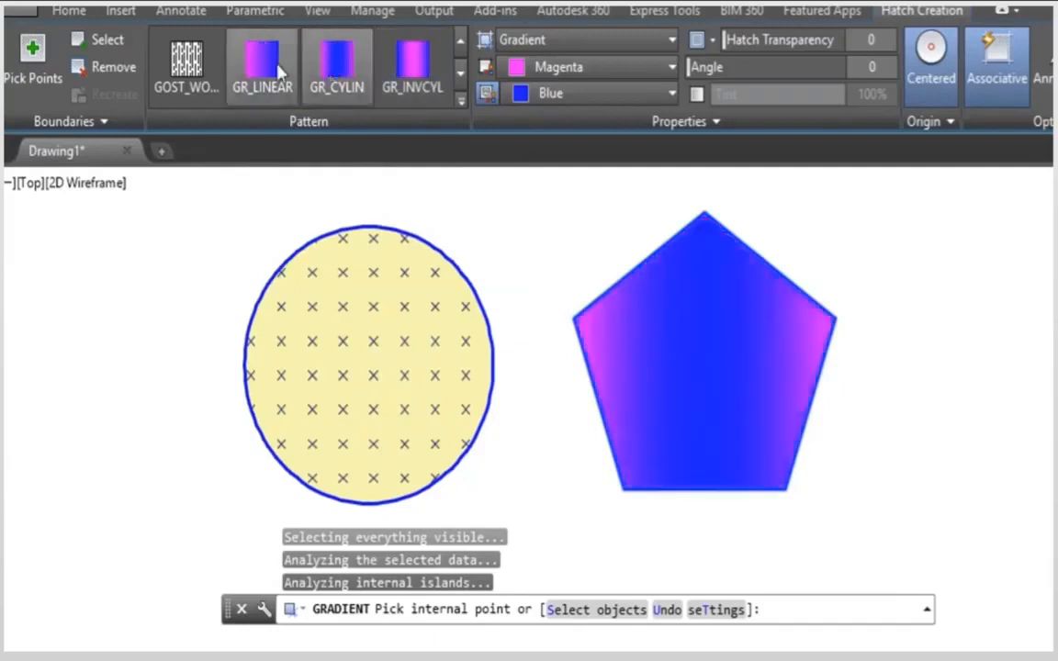
click(362, 81)
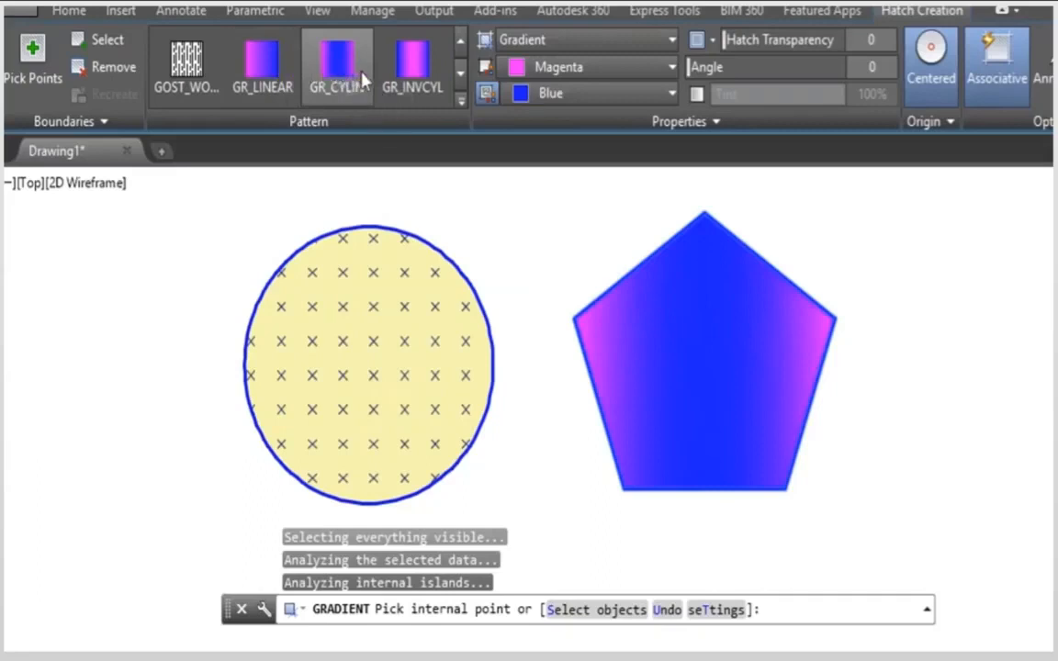
Step: Set the pentagon's two gradient colors to Yellow and Green
click(542, 69)
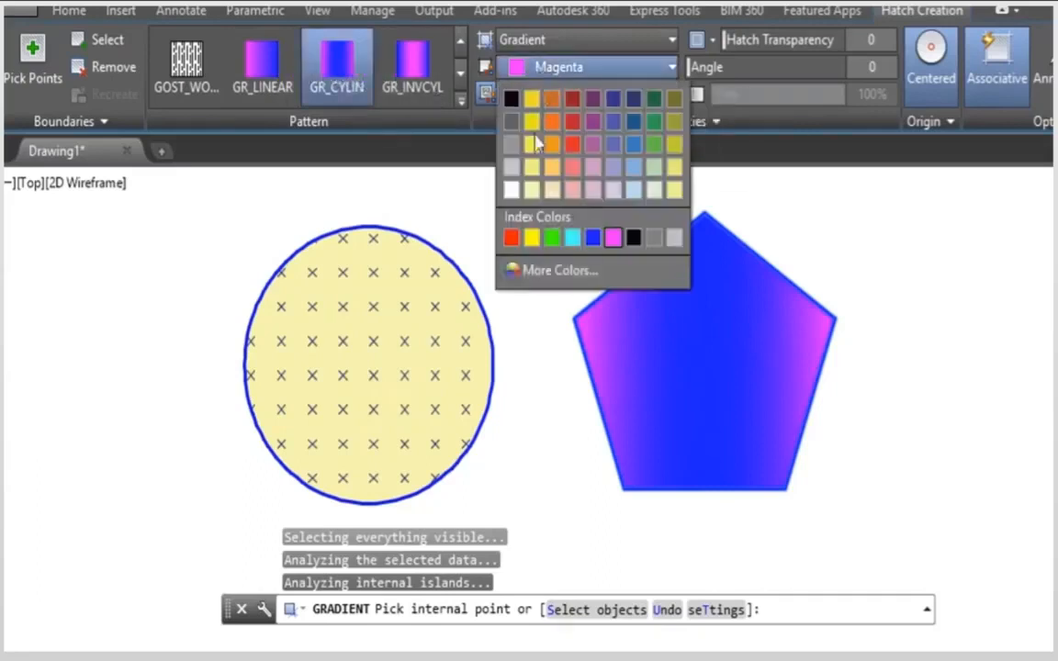
click(531, 237)
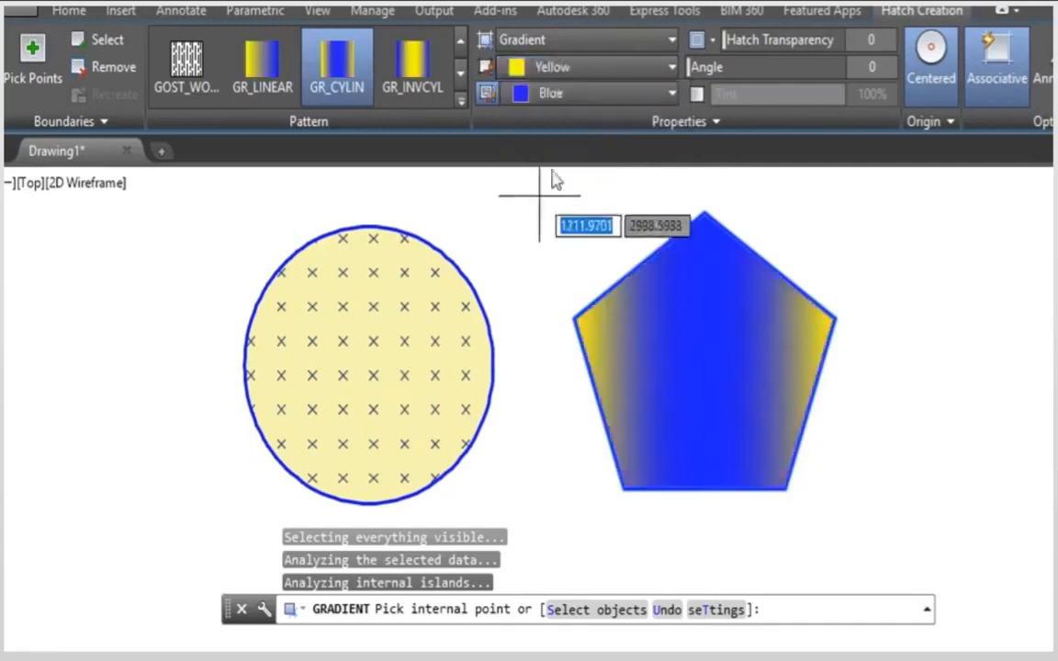
click(577, 93)
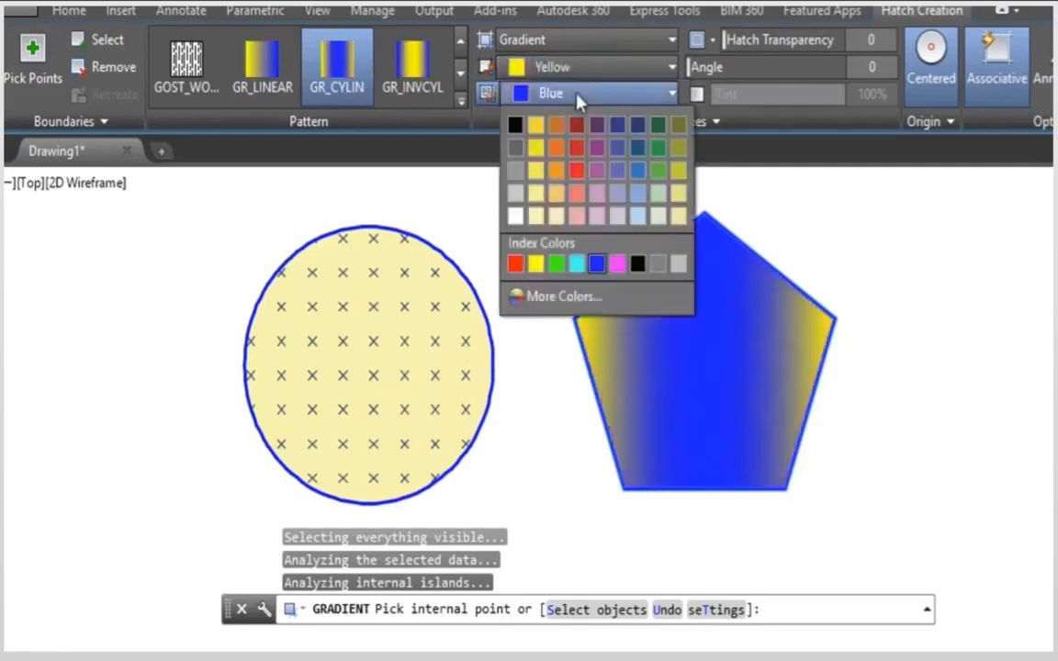
click(555, 263)
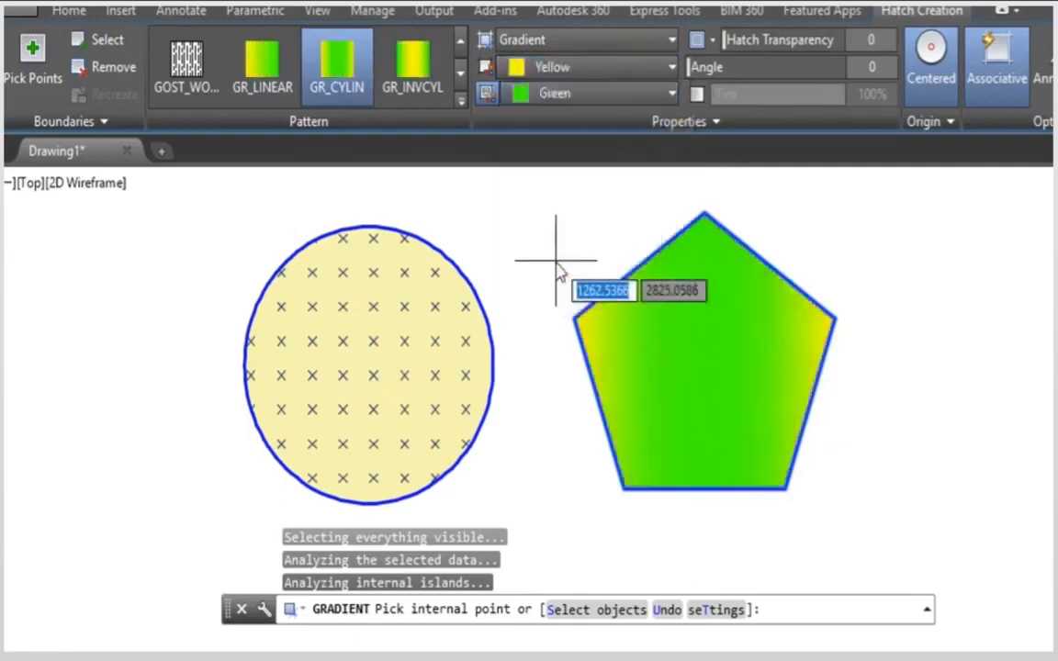
Step: Change the pentagon's gradient colors to 169,83,160 and Blue and finish the gradient fill
click(542, 68)
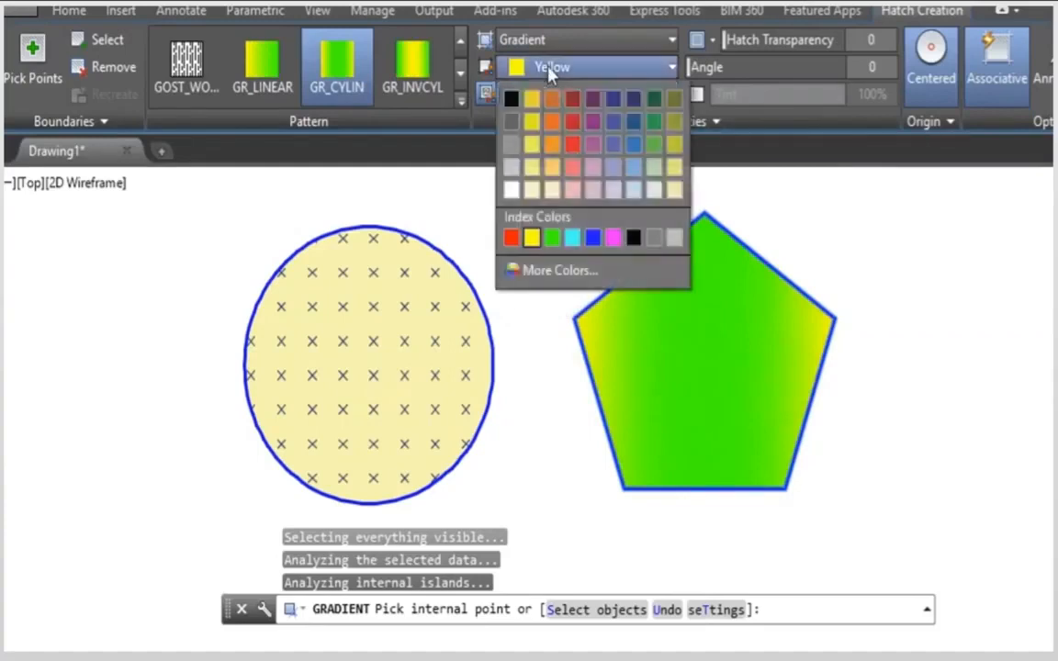
click(594, 145)
click(592, 92)
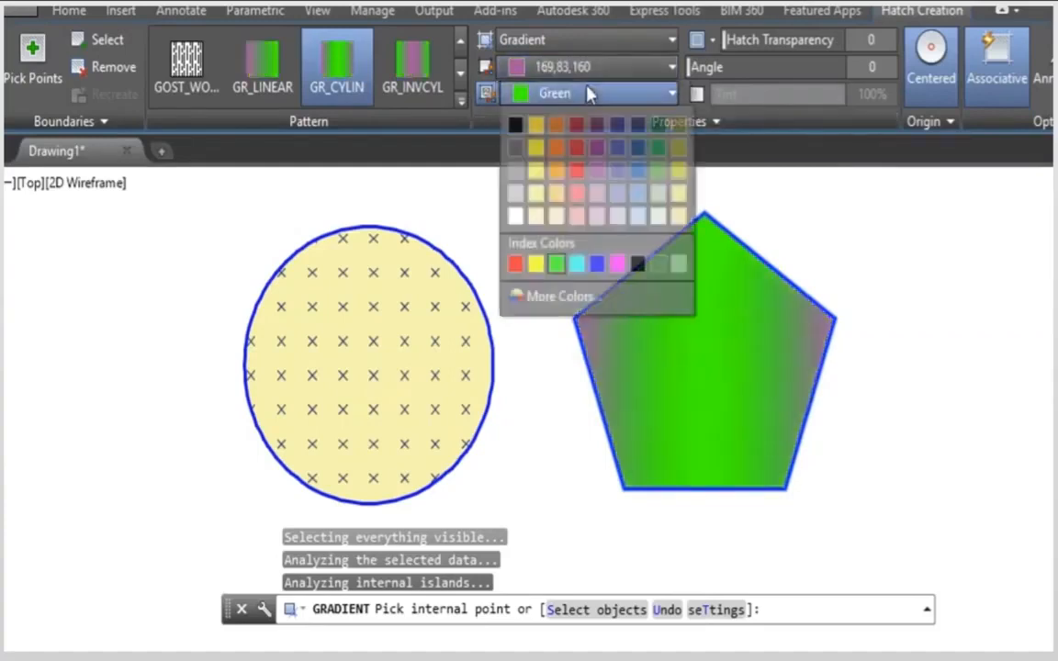
click(597, 264)
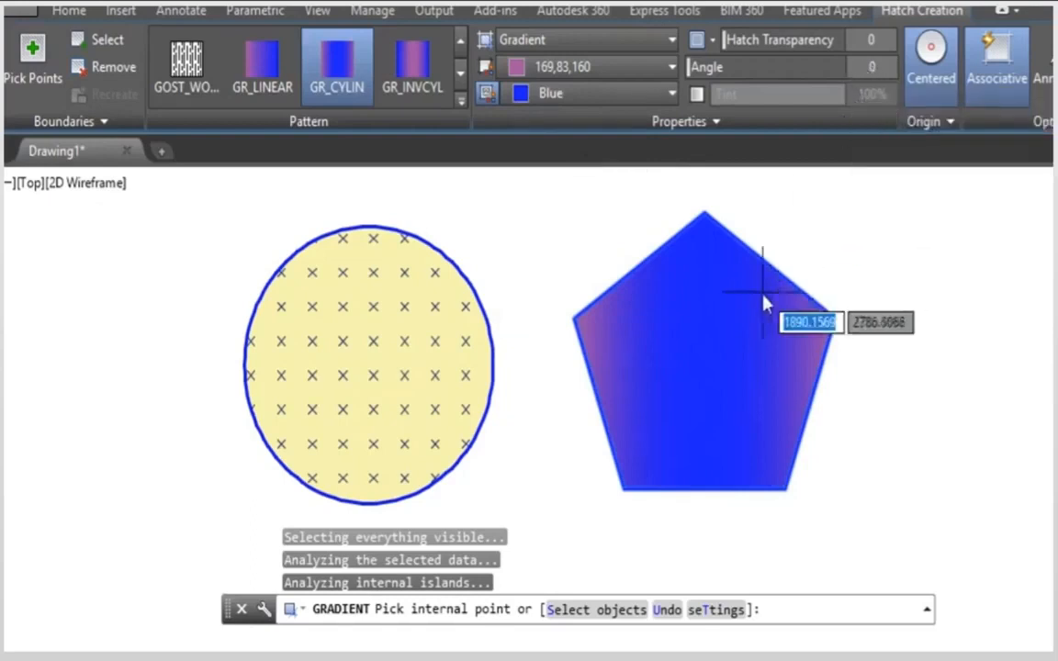
click(701, 332)
key(Return)
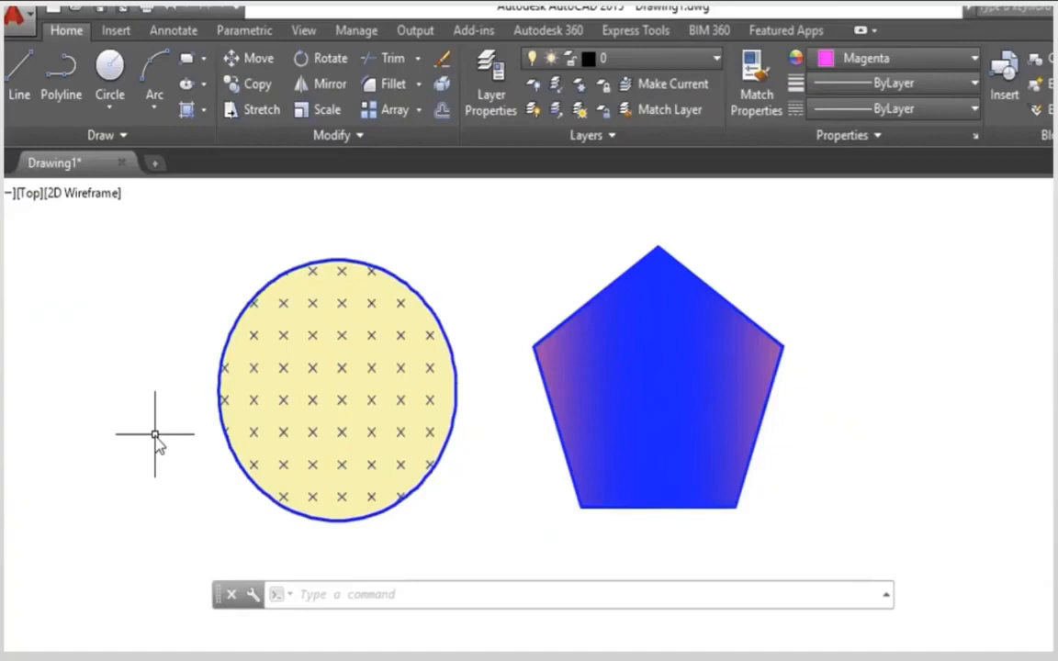
Step: Use HATCHEDIT to replace the circle's CROSS hatch with a two-color linear gradient from blue to yellow
text(HATCH)
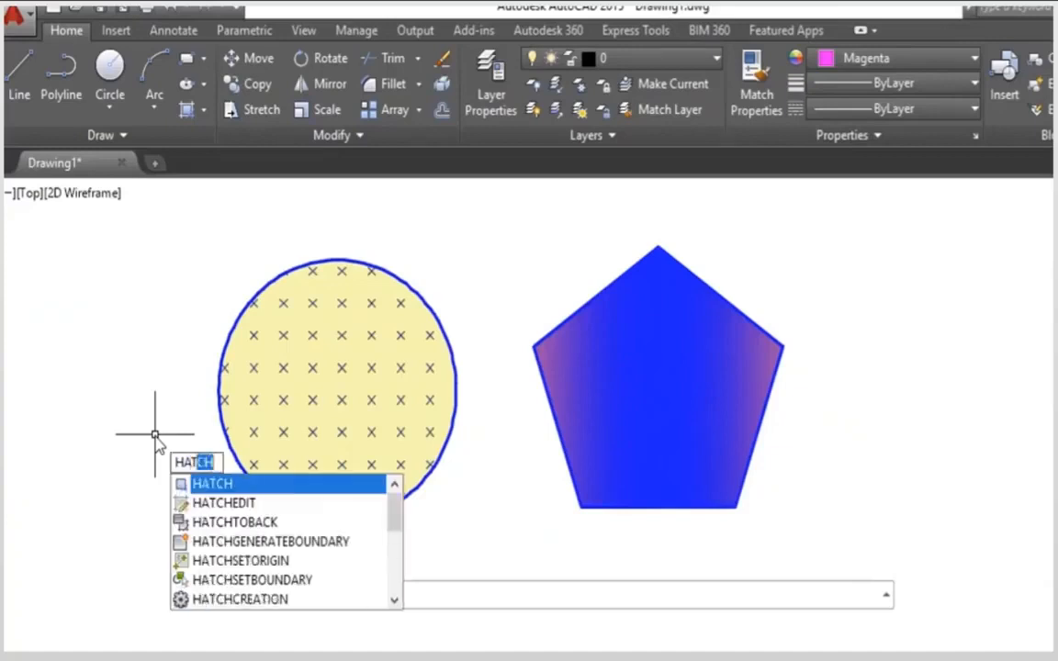
click(220, 507)
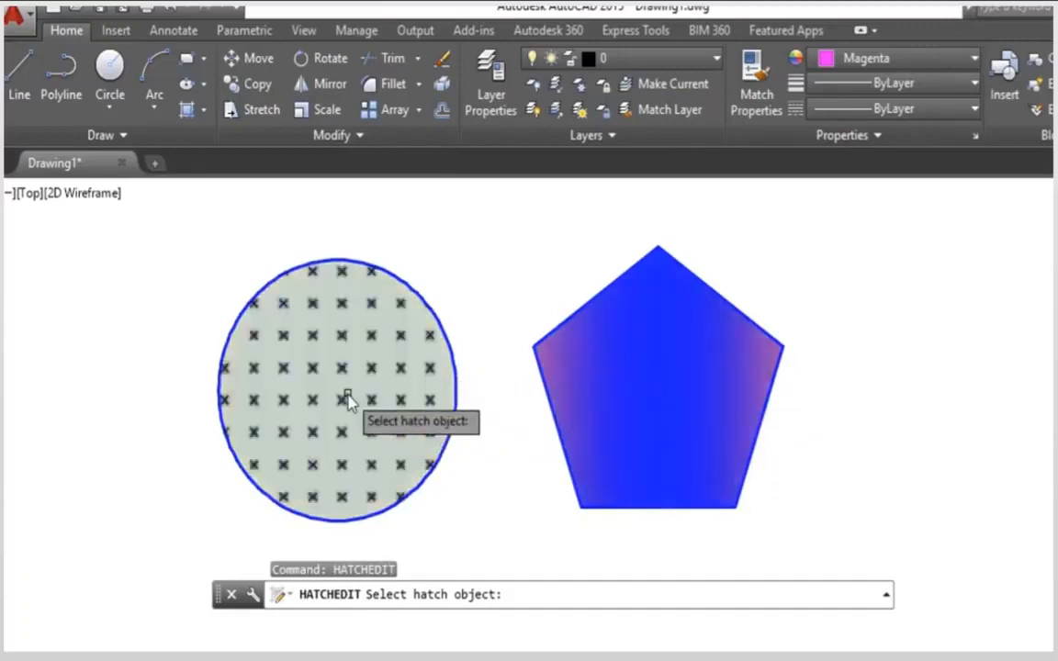
click(349, 402)
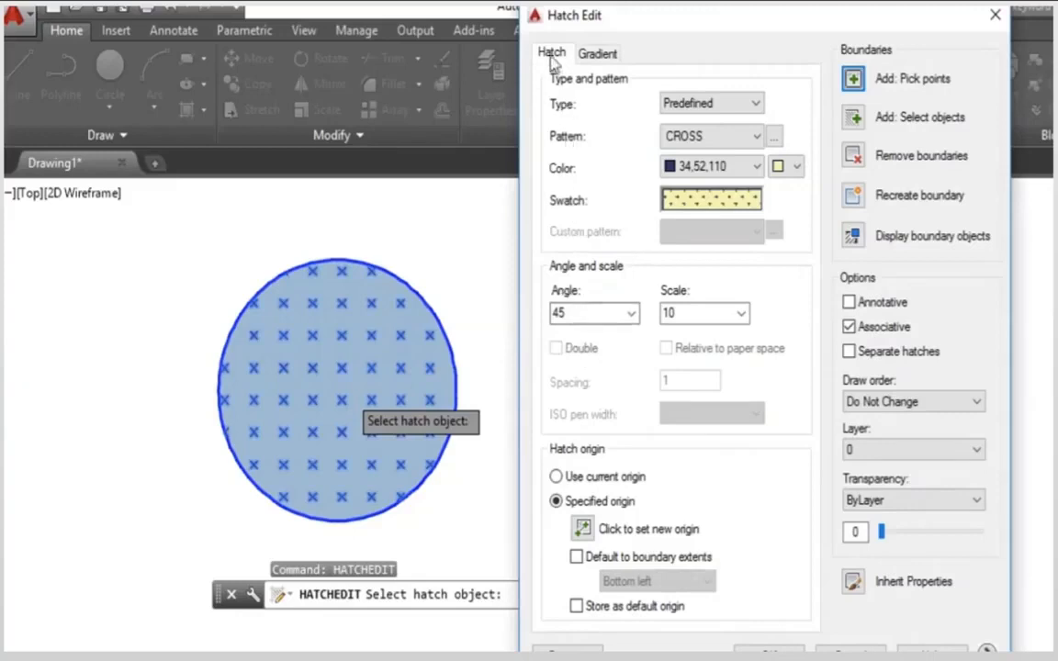
click(595, 54)
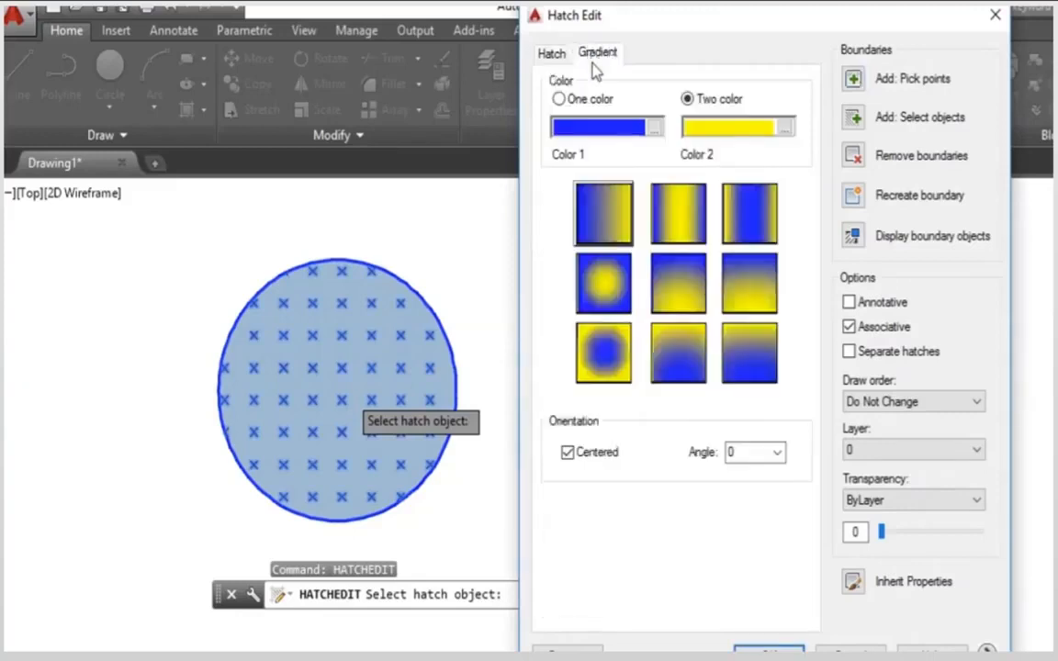
click(606, 215)
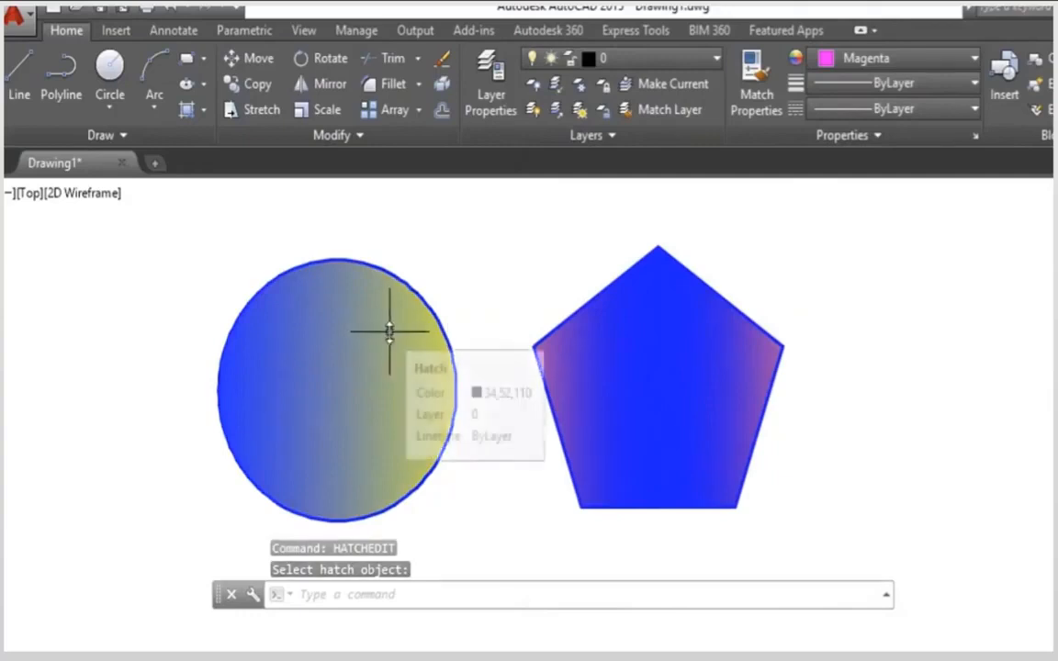
Step: Edit the circle's fill again, switching it to a predefined hatch and trying BOX before choosing the TRIANG pattern
key(Return)
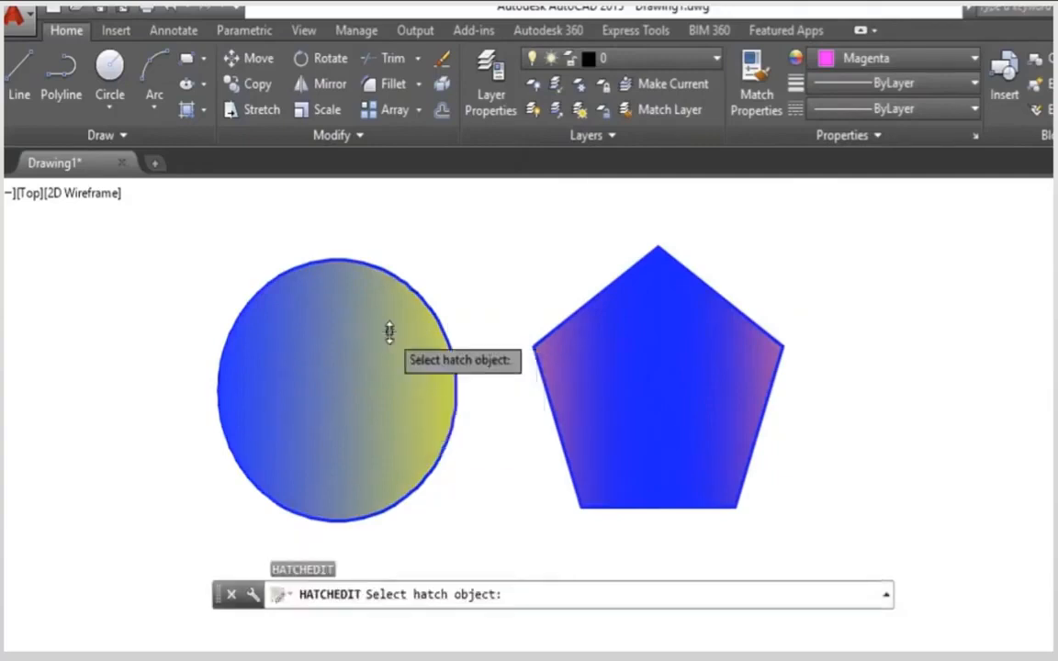
click(364, 361)
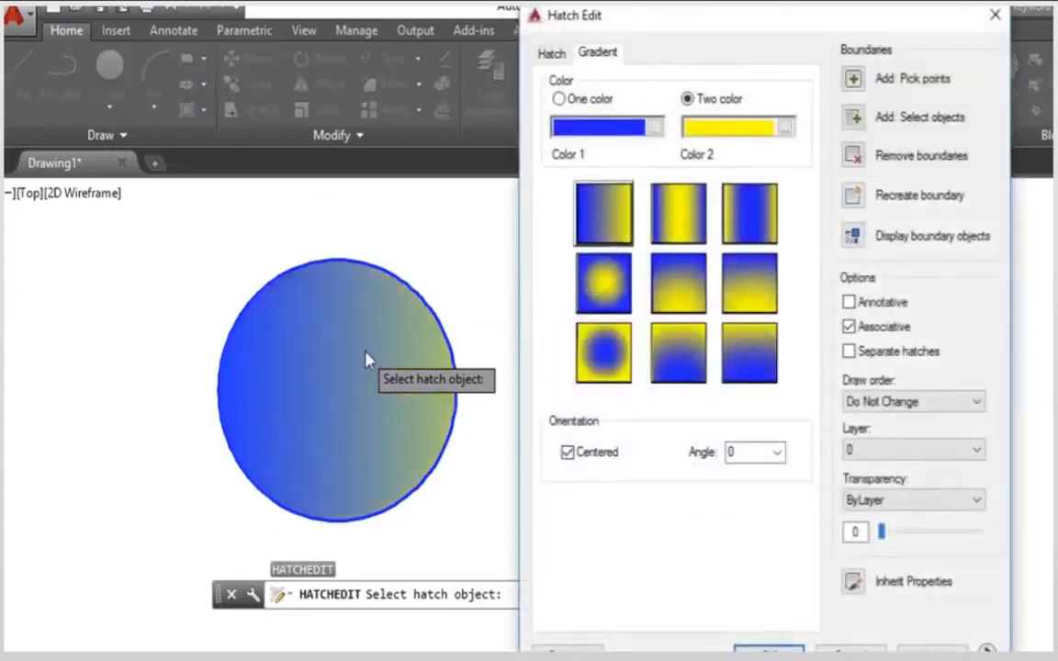
click(551, 55)
click(680, 136)
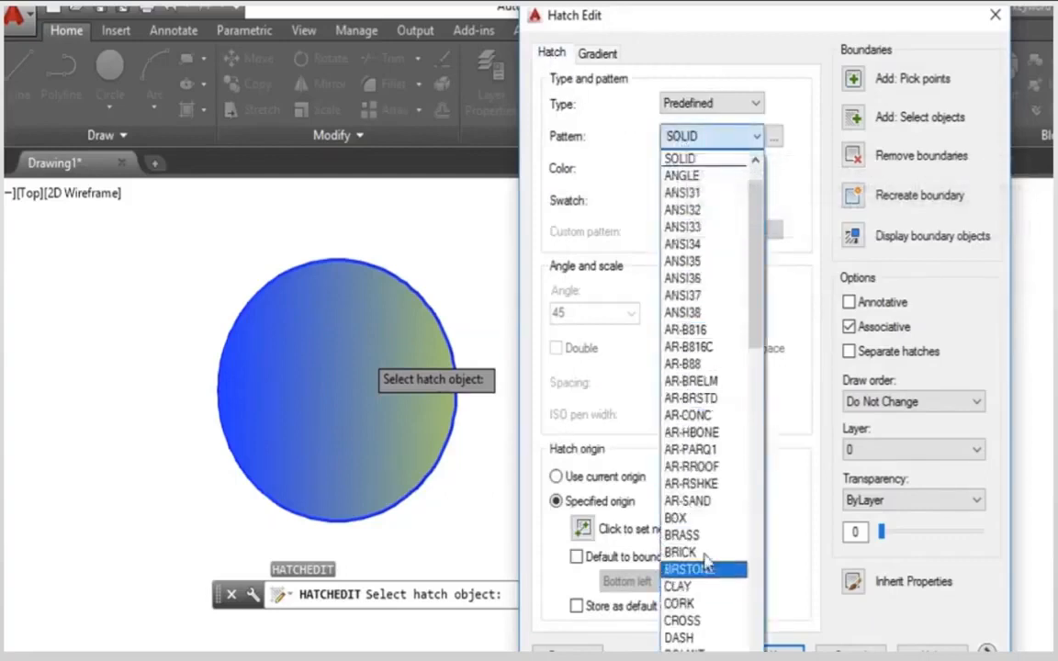
click(695, 518)
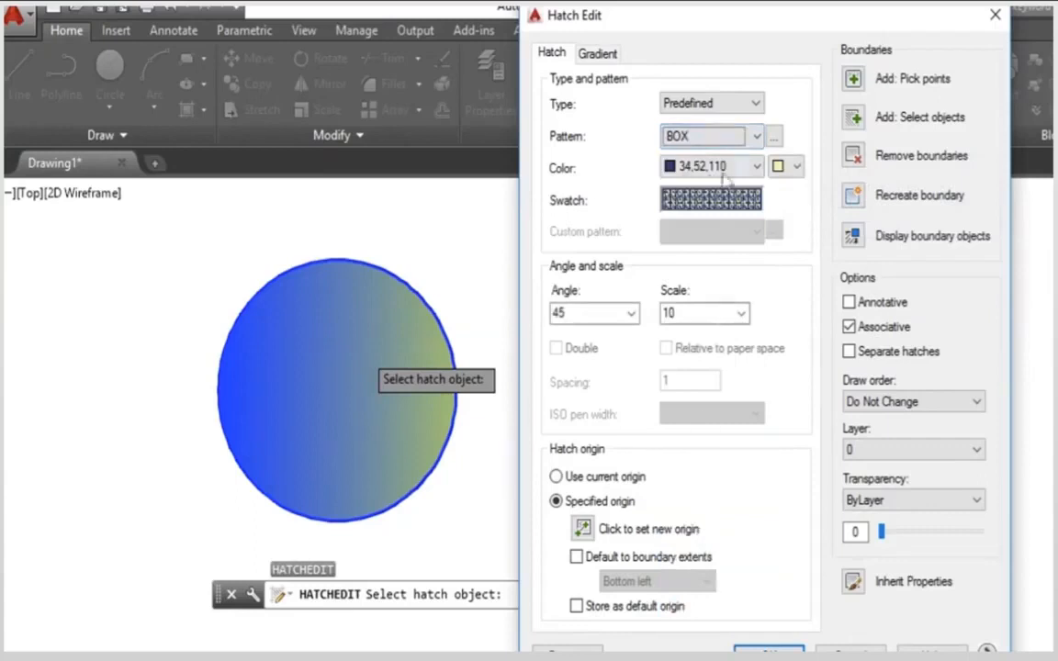
click(703, 139)
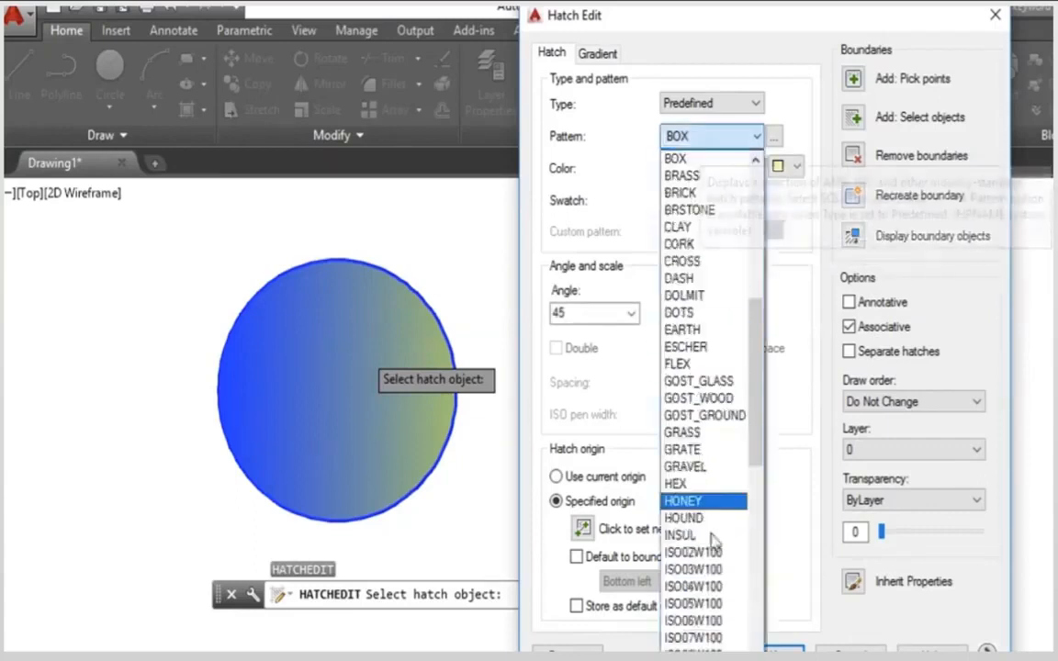
scroll(721, 597, down, 5)
scroll(723, 597, down, 6)
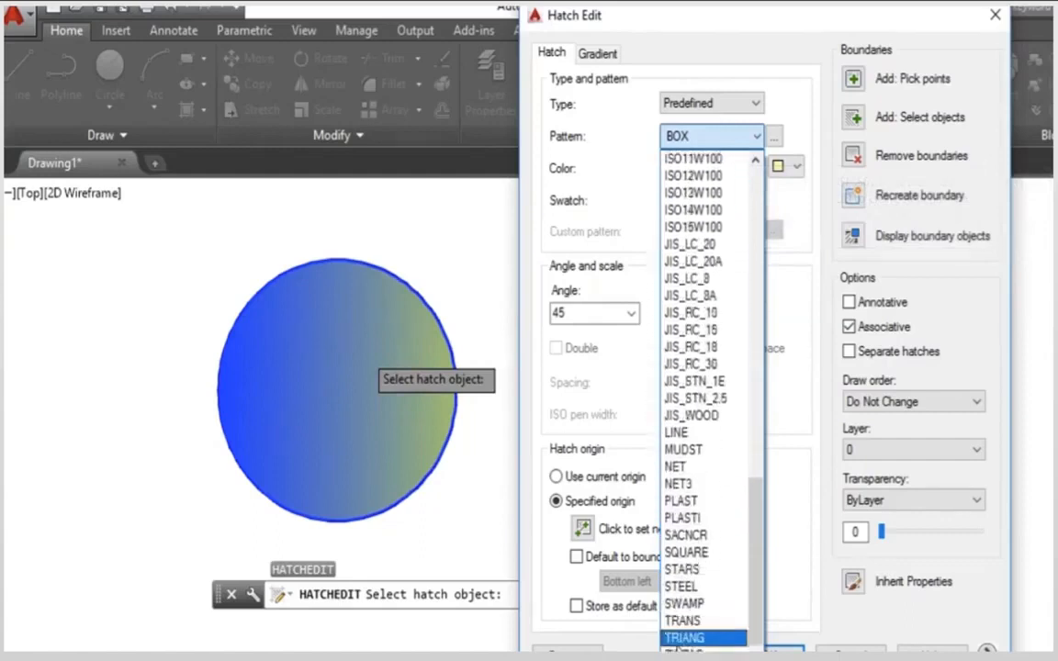
click(682, 639)
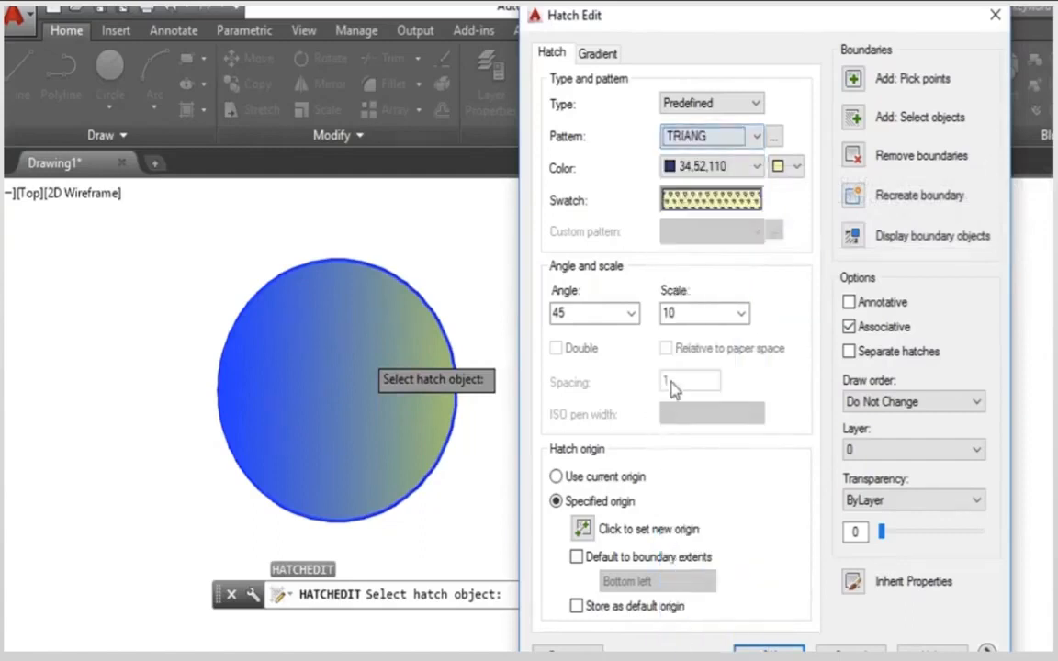
Step: Set the circle's hatch scale to 15, its color to Magenta and its background to Cyan, and apply the edit
click(683, 314)
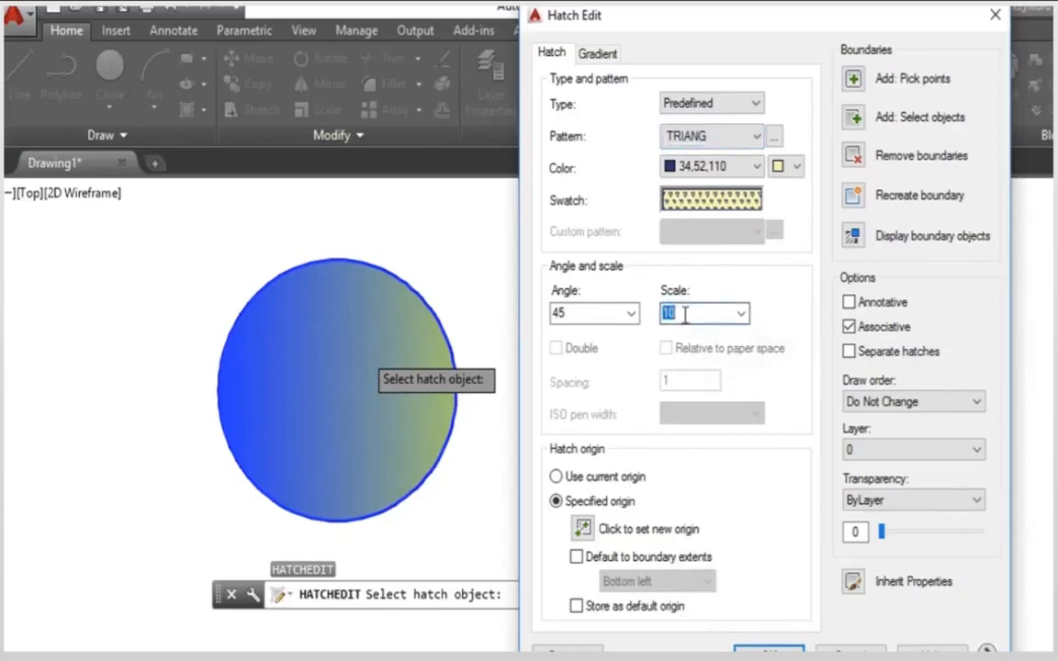
click(712, 166)
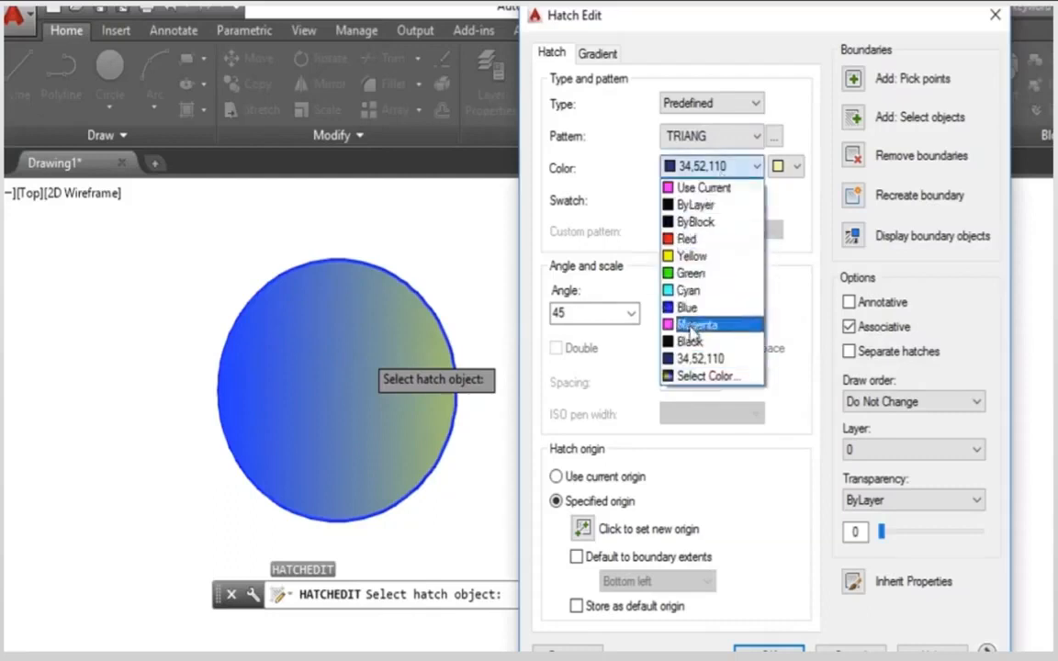
click(690, 326)
click(788, 166)
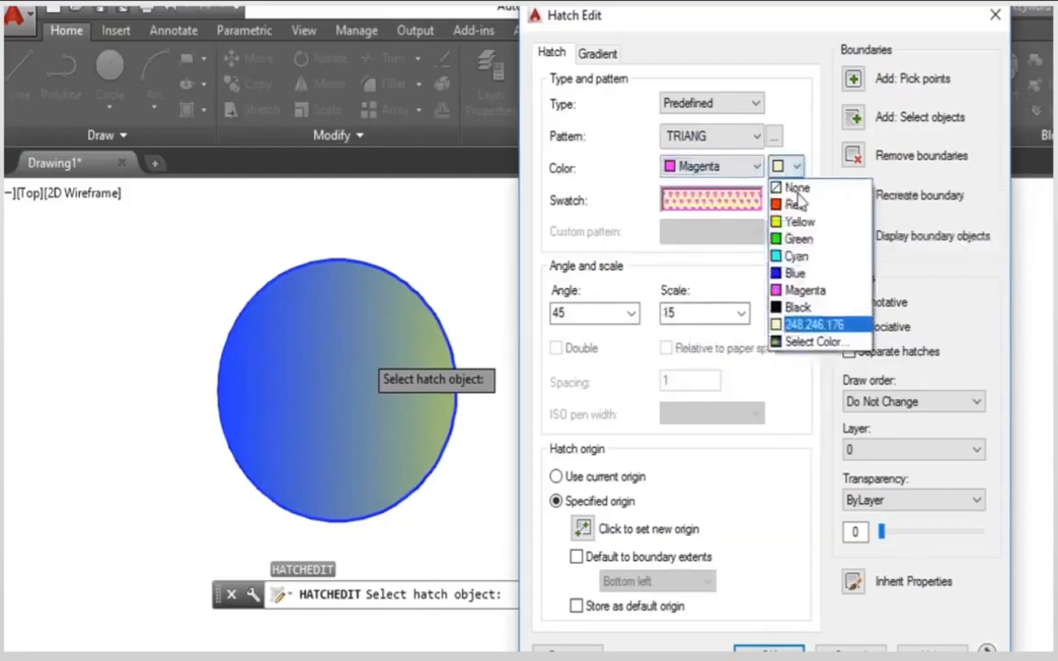
click(795, 256)
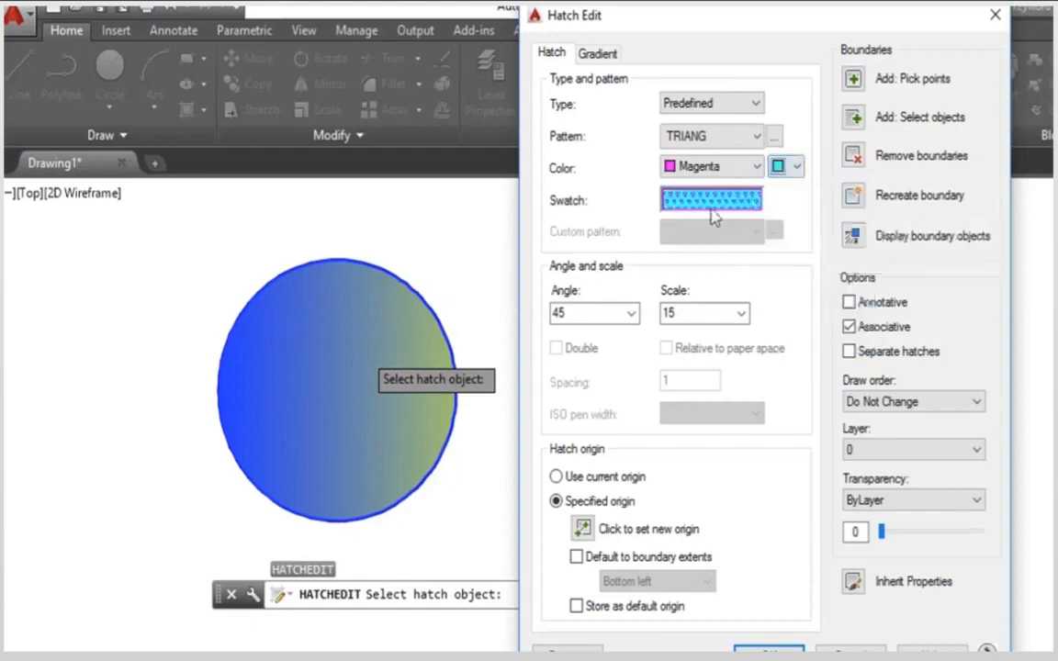
click(769, 650)
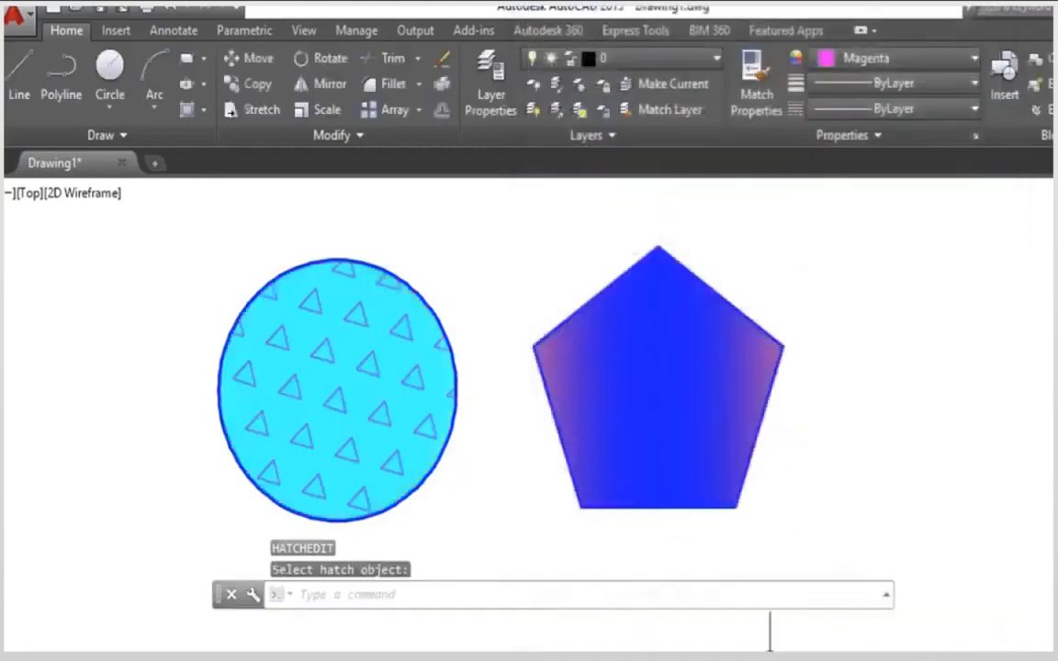